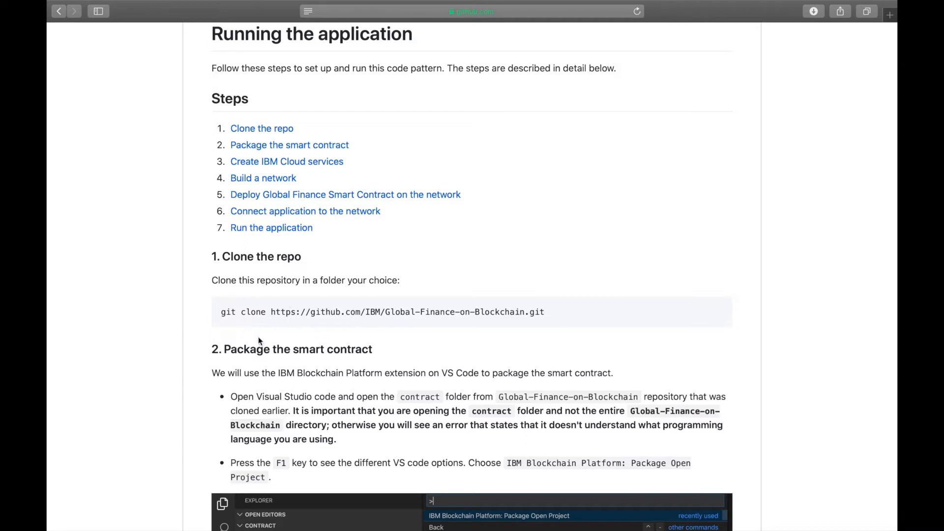
# Highlight the git clone command for the Global-Finance-on-Blockchain repository in the instructions
pyautogui.moveTo(226, 315); pyautogui.dragTo(560, 308)
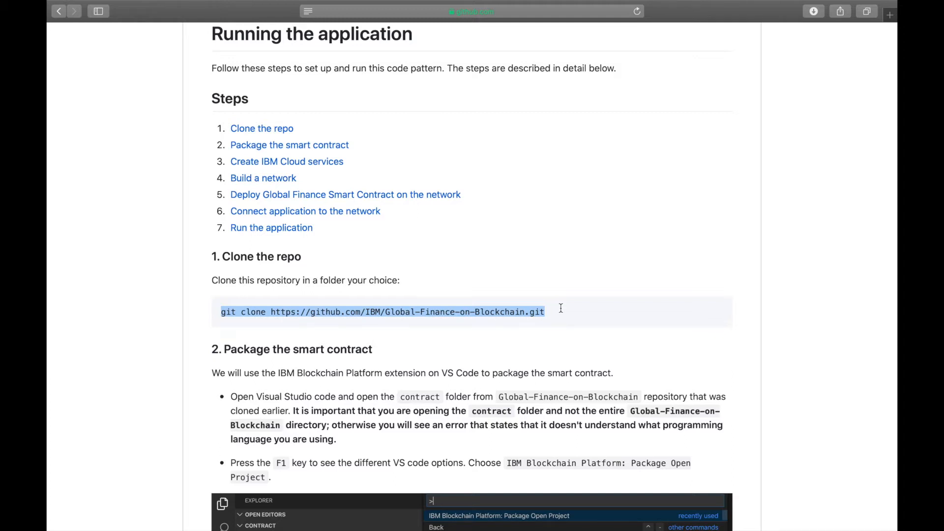
pyautogui.scroll(-5, 561, 308)
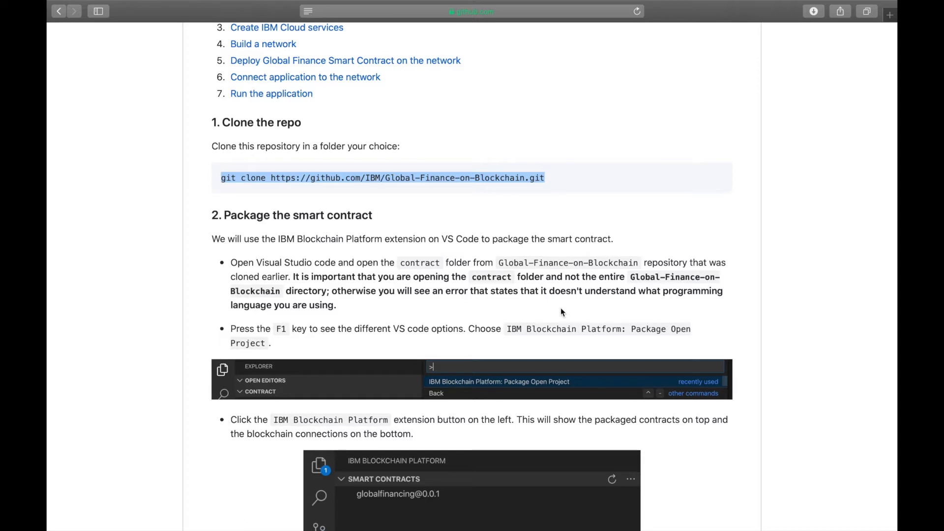
# Switch to Visual Studio Code and open the contract folder inside the Global-Finance-on-Blockchain repository
pyautogui.hotkey('ctrl', 'Left')
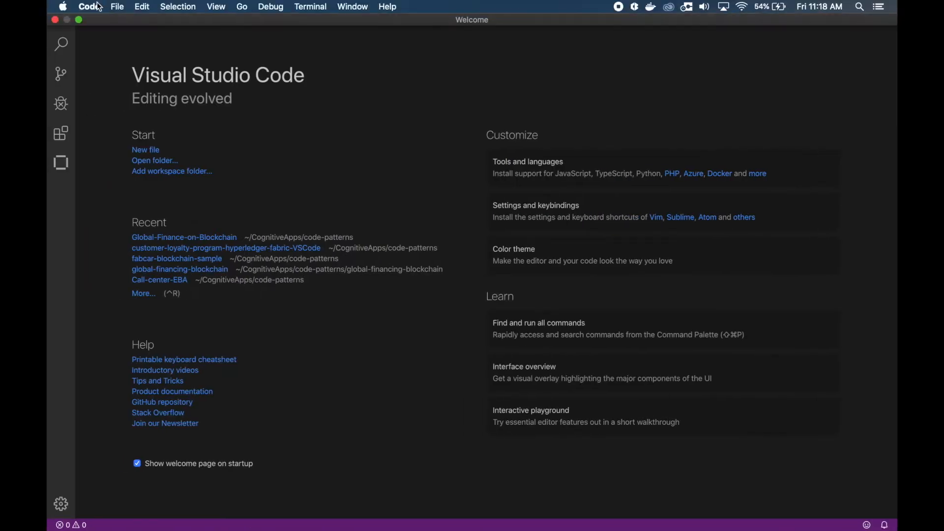
pyautogui.click(121, 7)
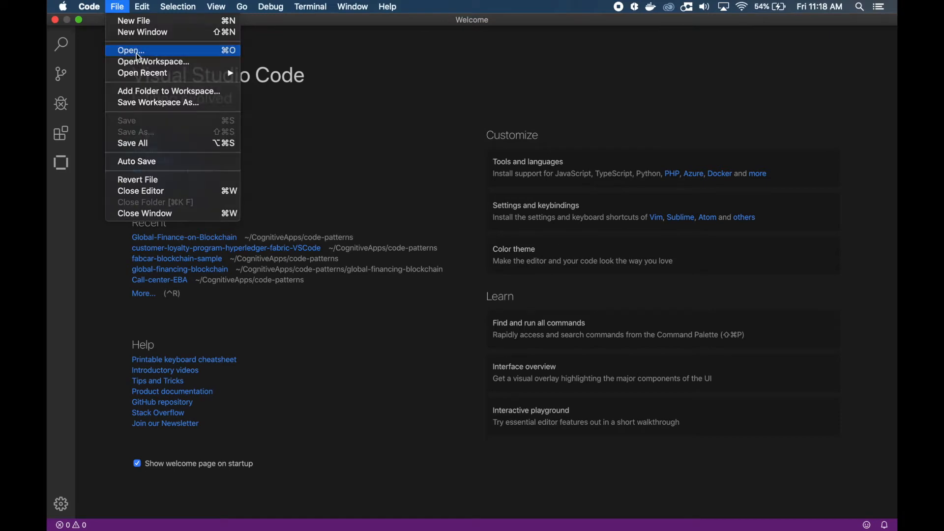
pyautogui.click(189, 51)
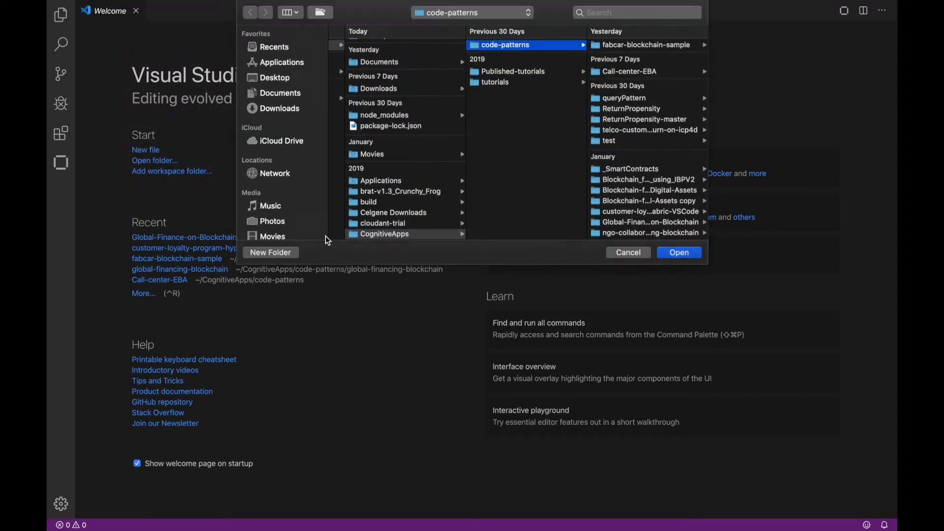
pyautogui.click(636, 222)
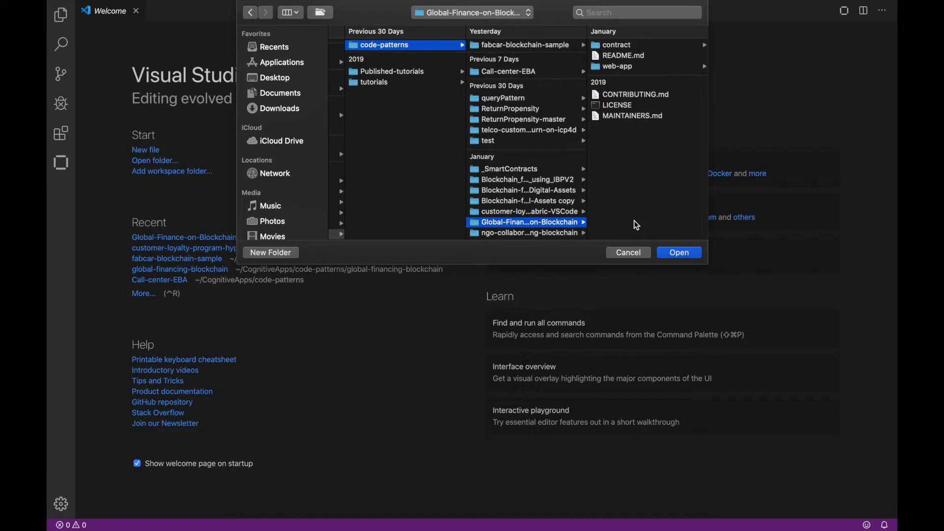
pyautogui.click(614, 46)
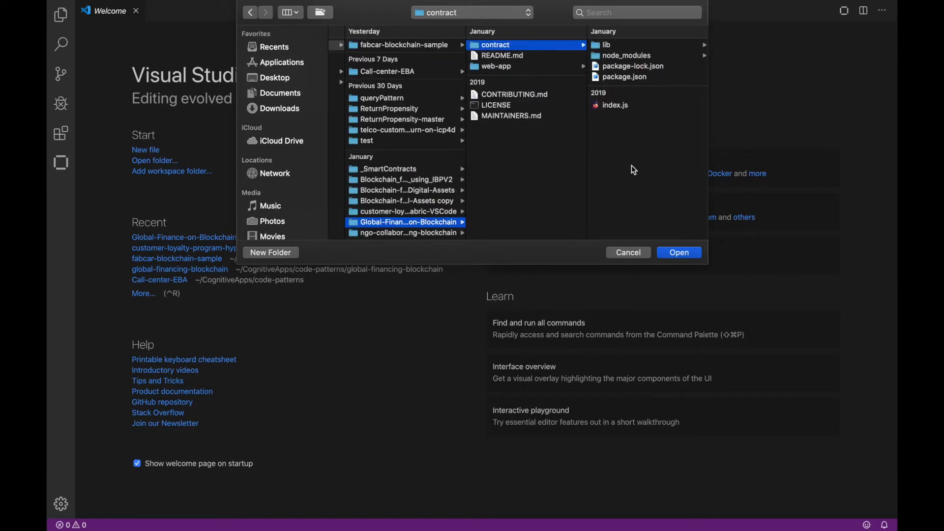
pyautogui.click(680, 254)
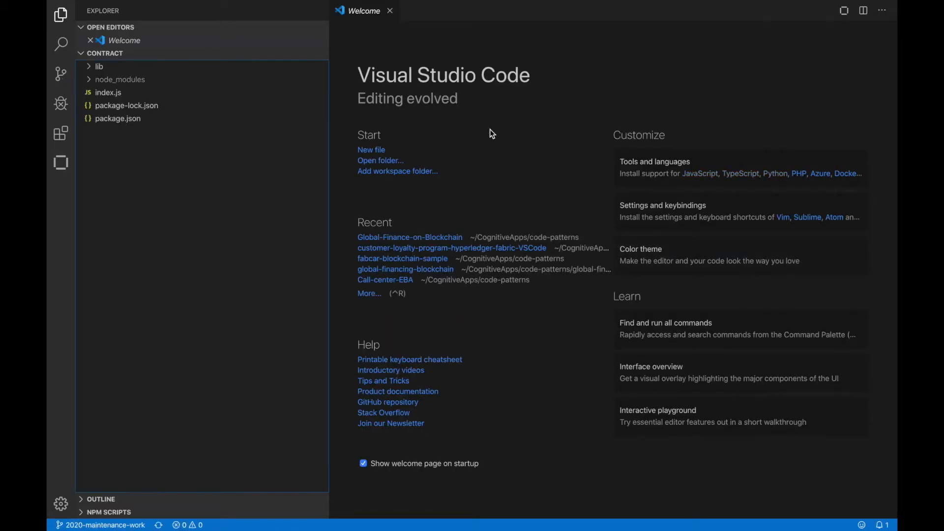
# Package the open contract project with the IBM Blockchain Platform: Package Open Project command
pyautogui.press('super+shift+p')
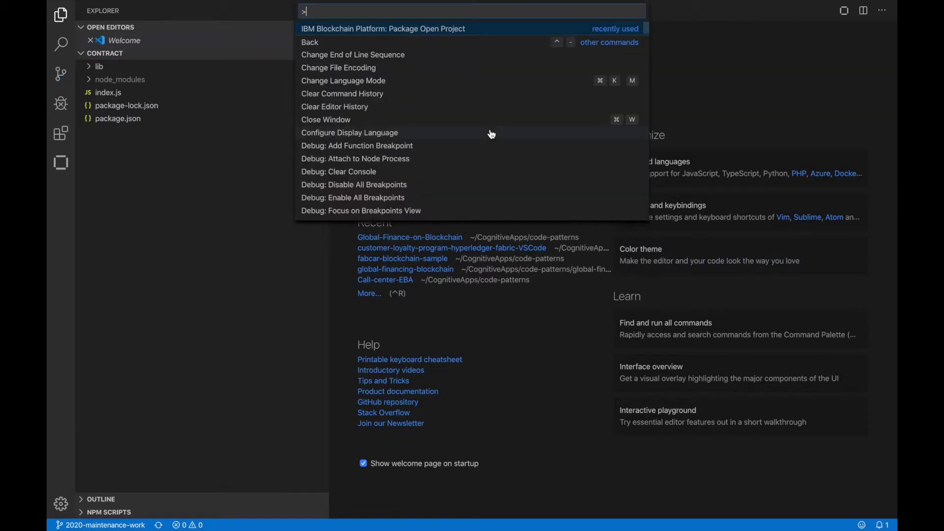
pyautogui.click(407, 30)
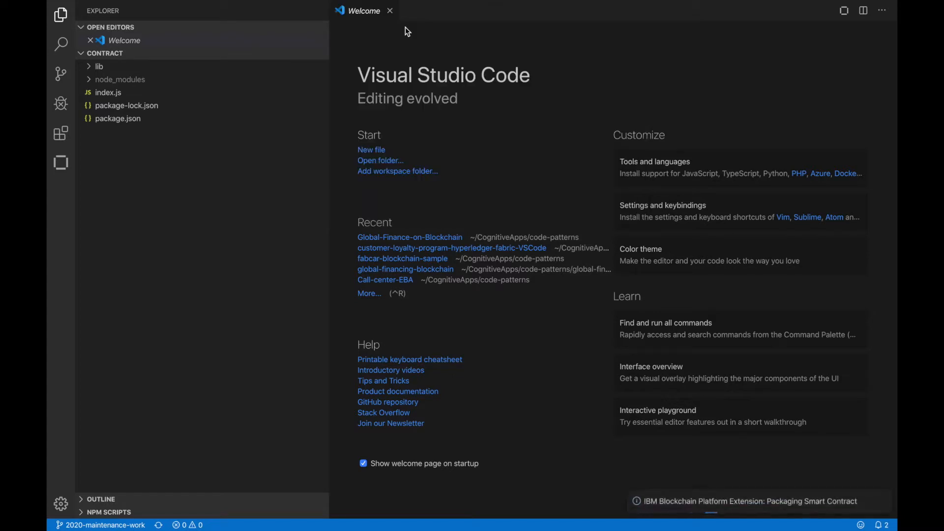
pyautogui.moveTo(807, 511)
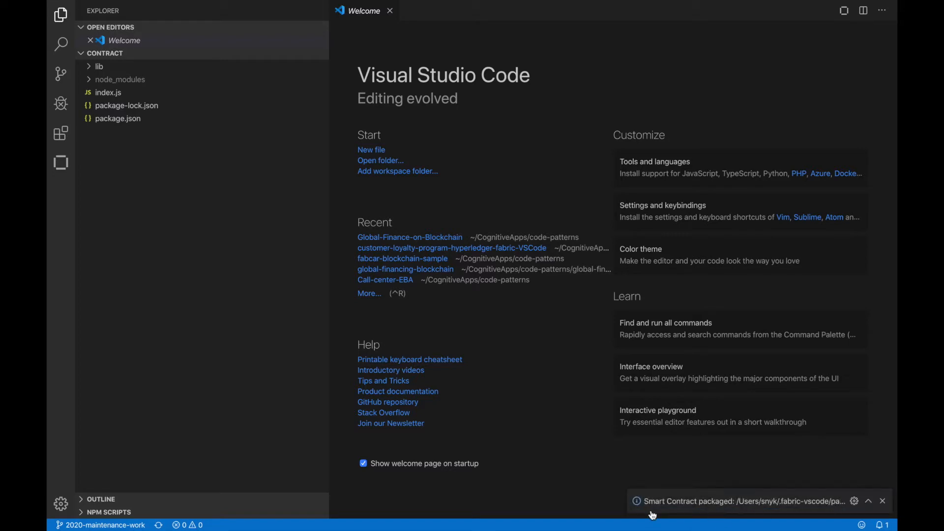
pyautogui.click(61, 170)
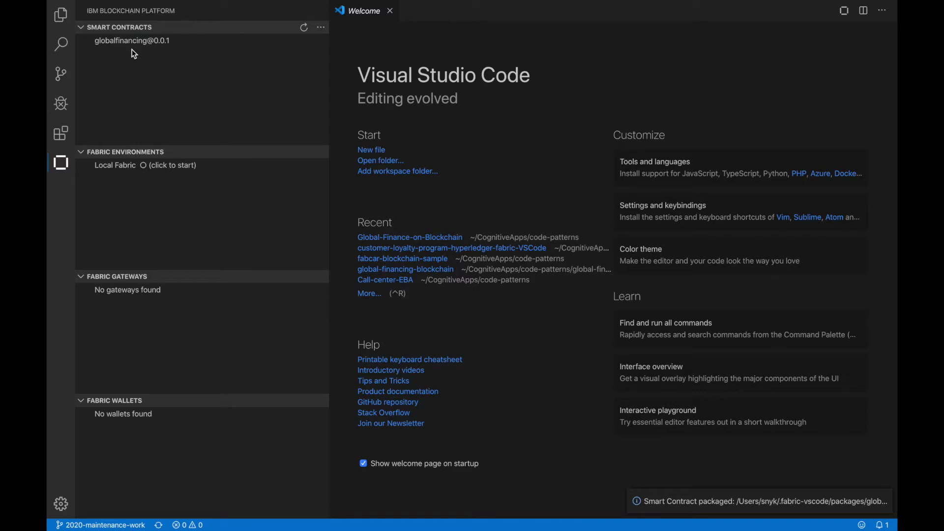
pyautogui.rightClick(148, 43)
pyautogui.click(201, 62)
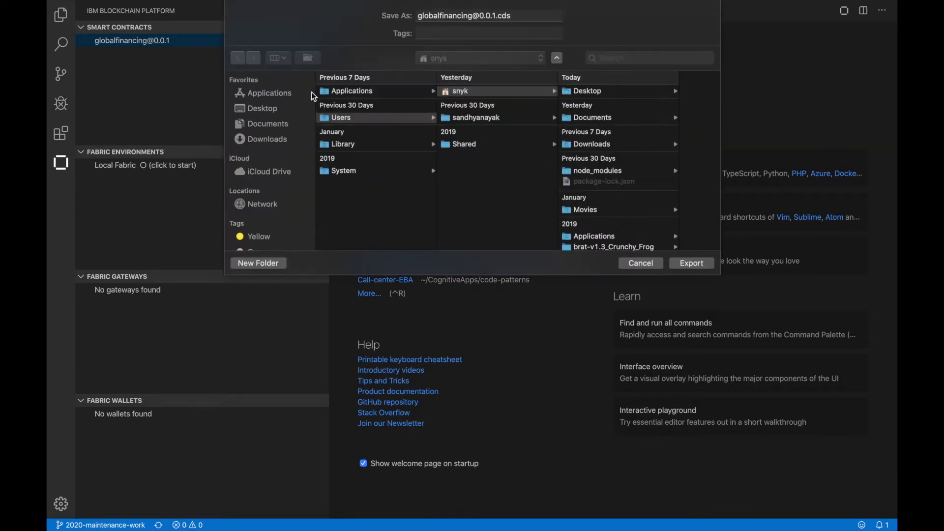
pyautogui.click(268, 110)
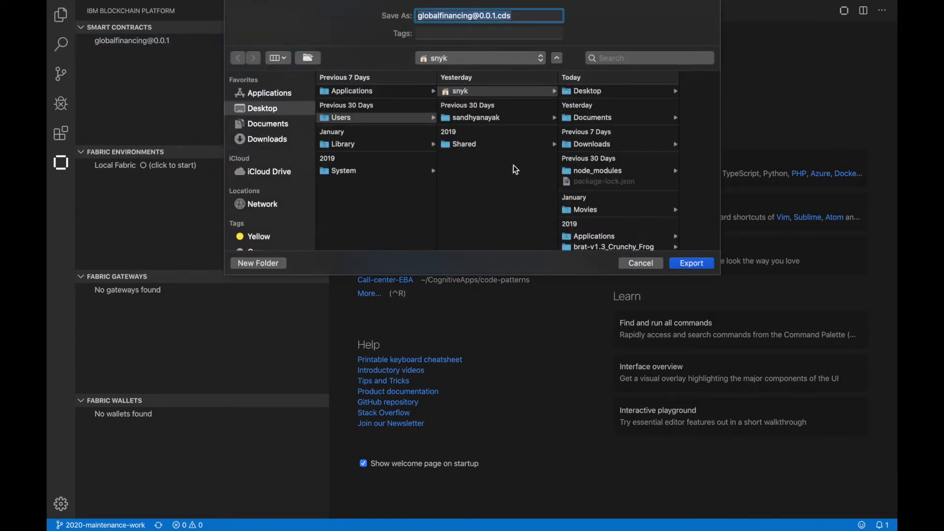
pyautogui.click(695, 263)
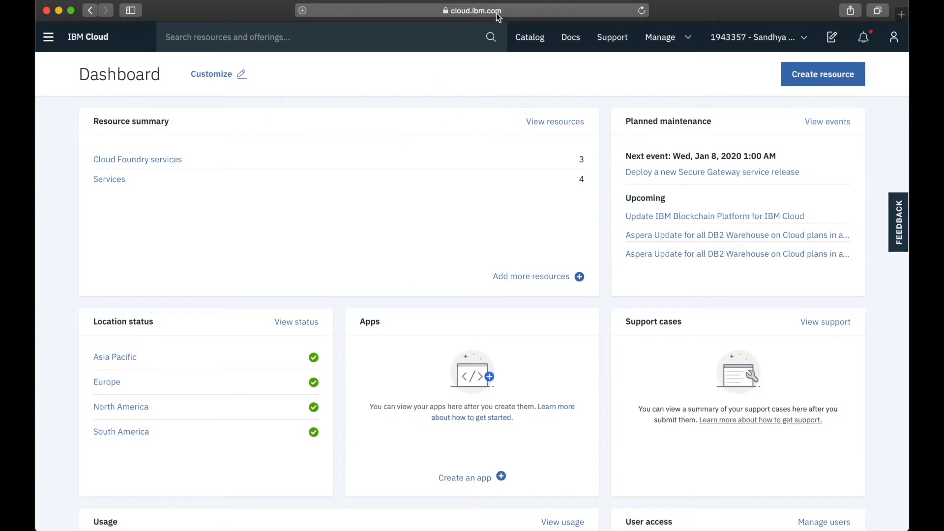
# Find Kubernetes Service in the Containers category of the IBM Cloud catalog and start creating a new cluster
pyautogui.click(530, 46)
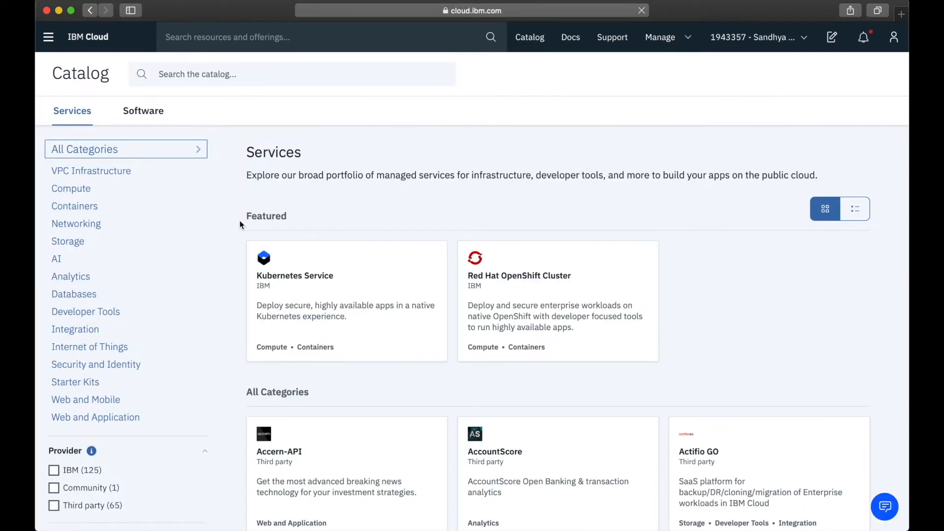
pyautogui.click(71, 208)
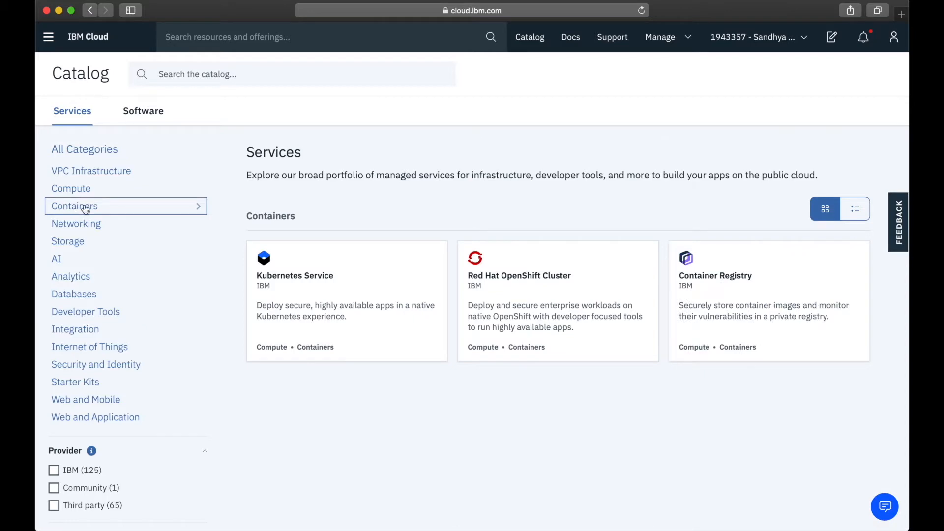
pyautogui.click(311, 281)
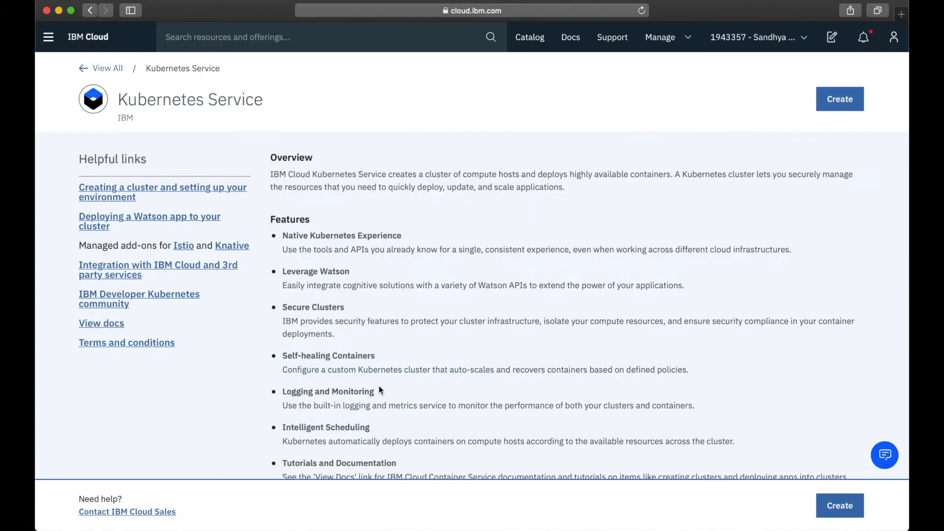
pyautogui.scroll(-10, 378, 388)
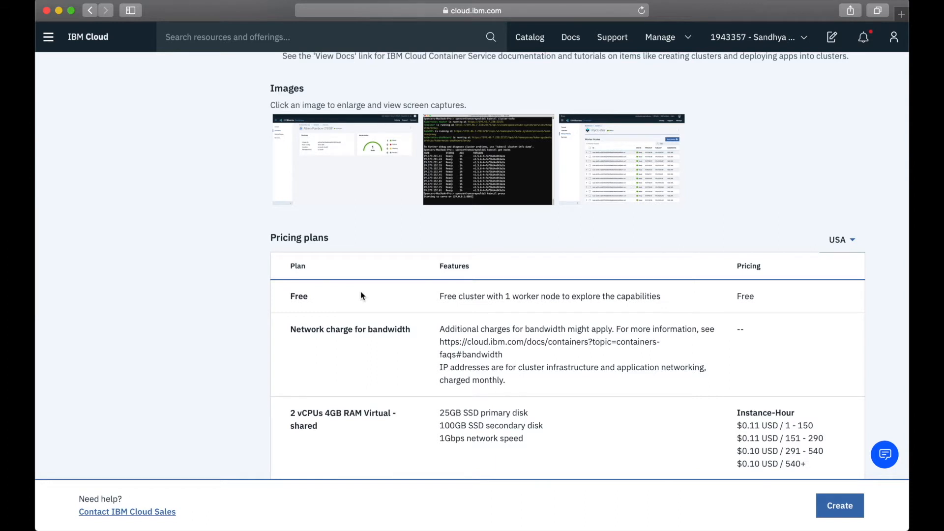
pyautogui.click(853, 512)
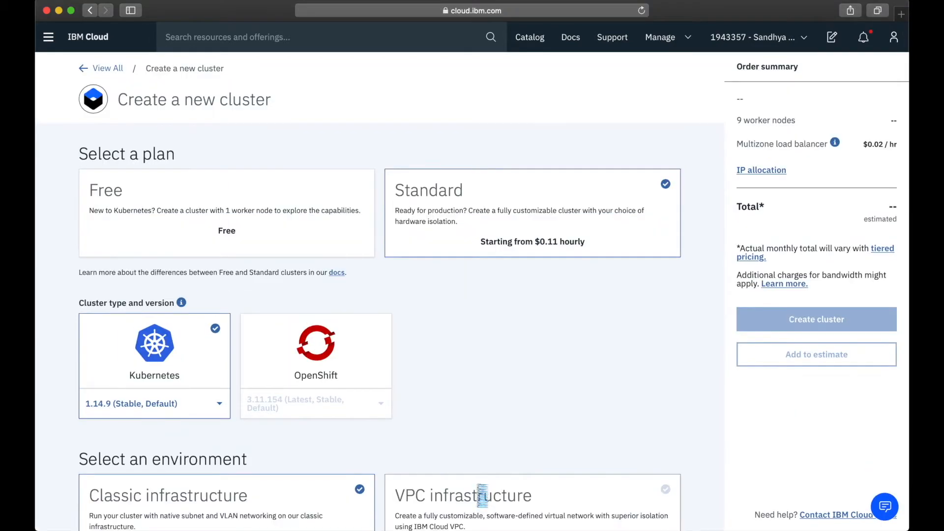
# Create a Kubernetes cluster on the Free plan with the name KubeCluster
pyautogui.click(254, 230)
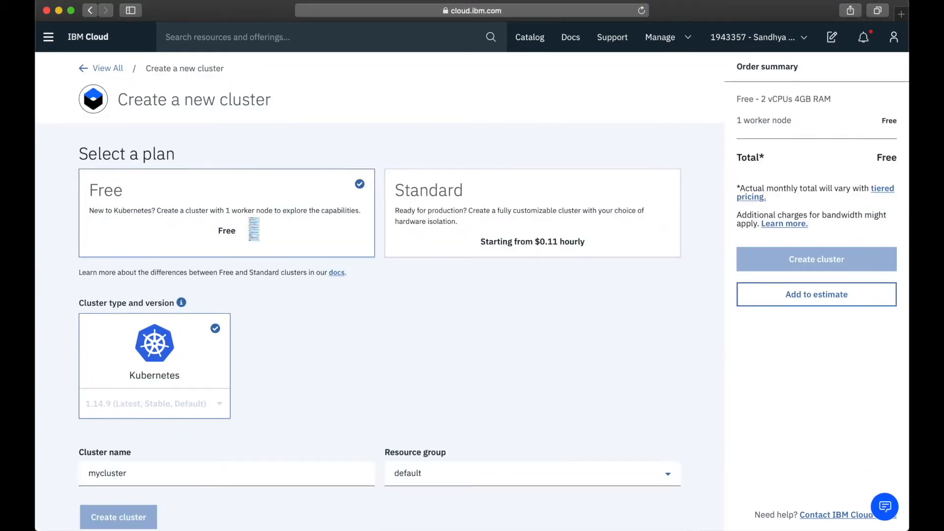
pyautogui.scroll(-1, 363, 401)
pyautogui.click(186, 466)
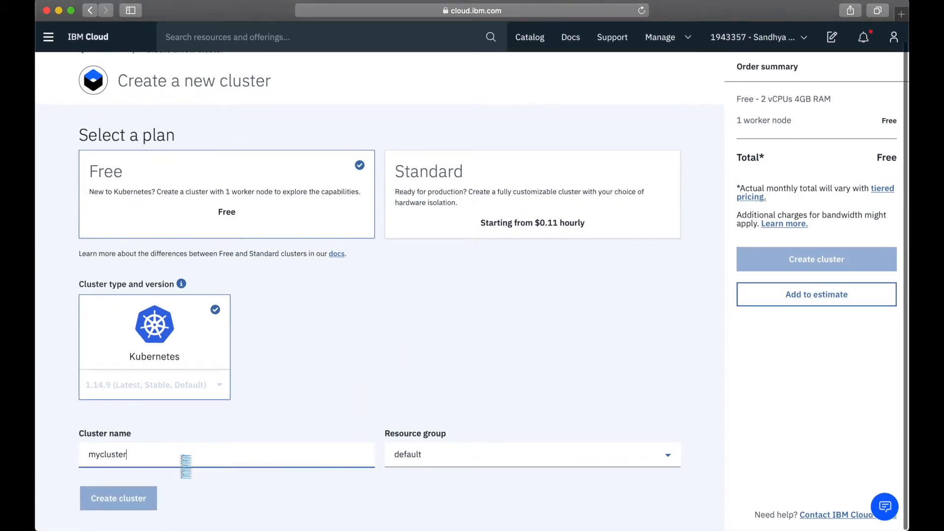
pyautogui.press('super+a')
pyautogui.write('KubeCLuster')
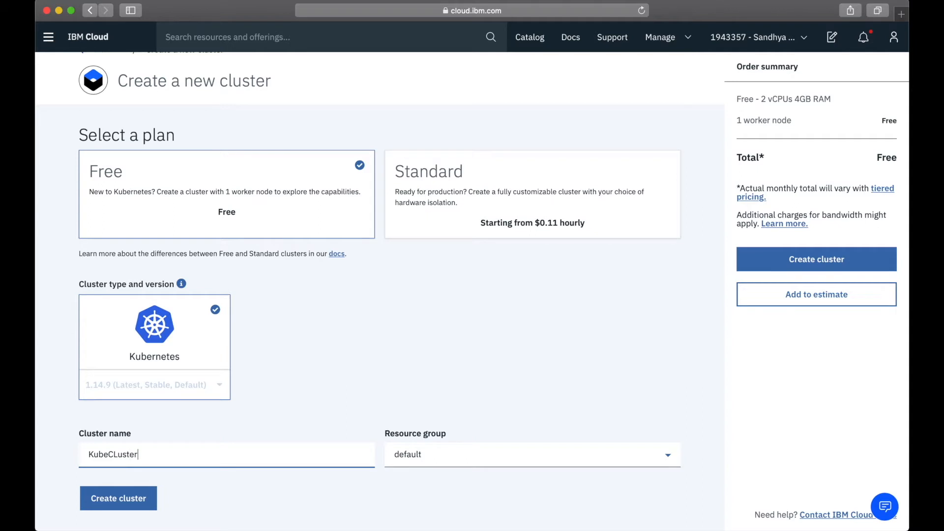
pyautogui.press('Left')
pyautogui.press('Left')
pyautogui.press('Left')
pyautogui.press('Left')
pyautogui.press('Left')
pyautogui.press('BackSpace')
pyautogui.write('l')
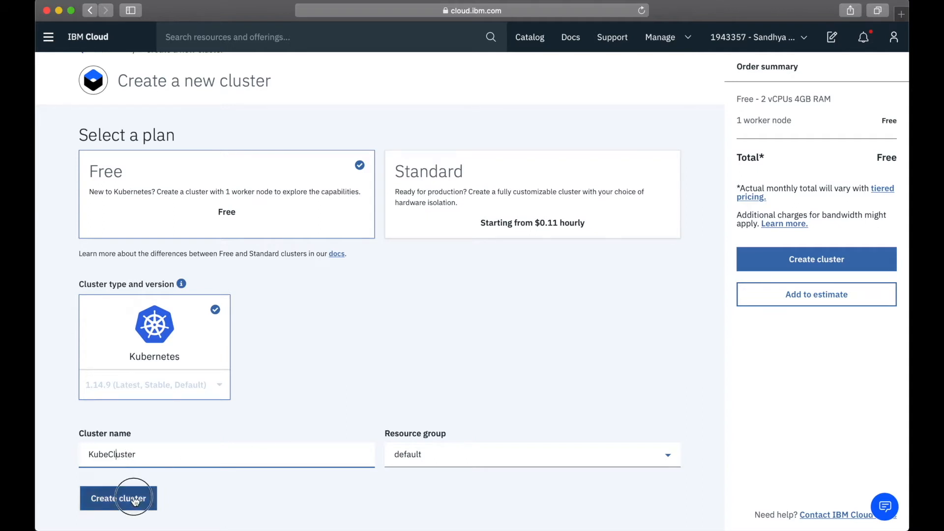
pyautogui.click(117, 498)
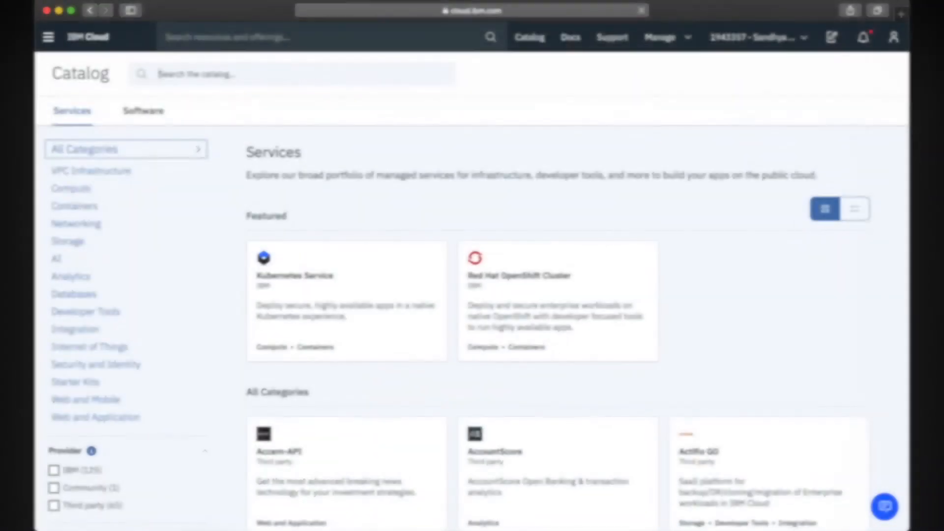
# Search the catalog for Blockchain Platform and create the service in the Dallas region on the Standard plan
pyautogui.write('Blockchain Platform')
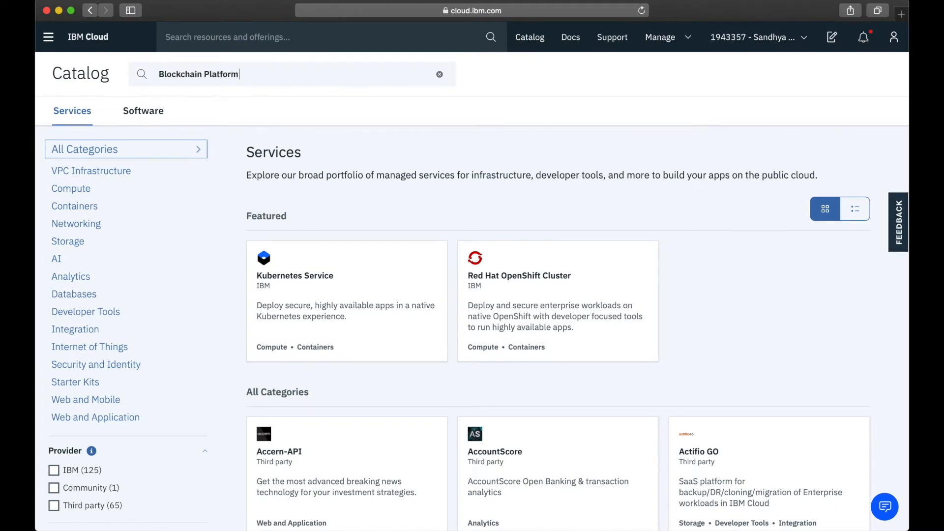
pyautogui.click(510, 284)
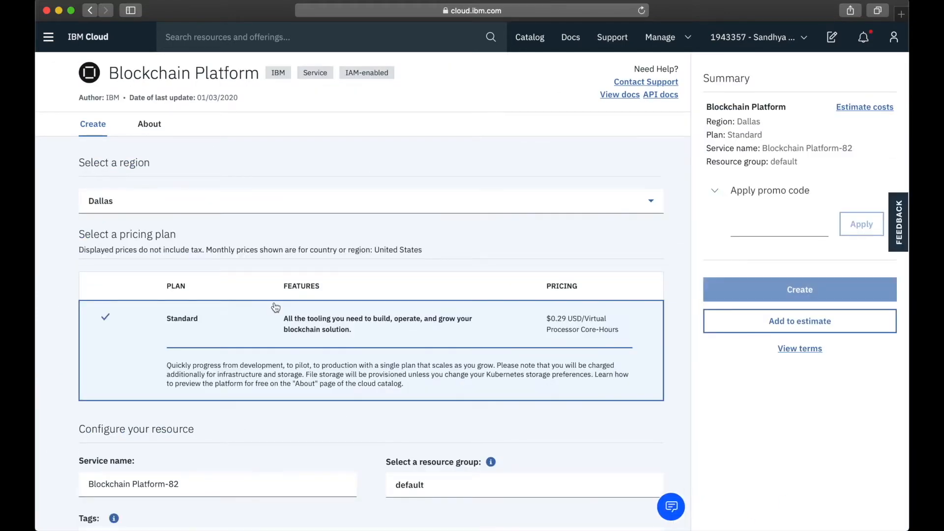
pyautogui.scroll(-3, 275, 307)
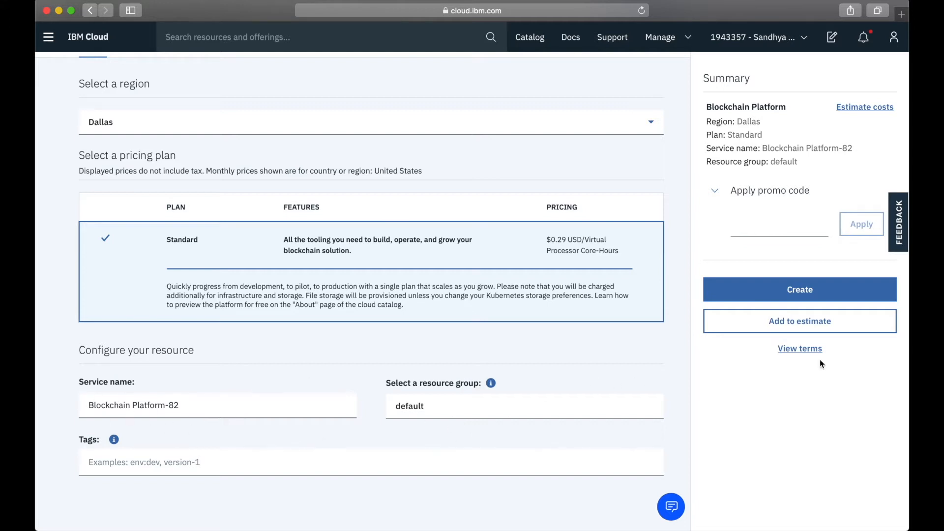
pyautogui.click(839, 290)
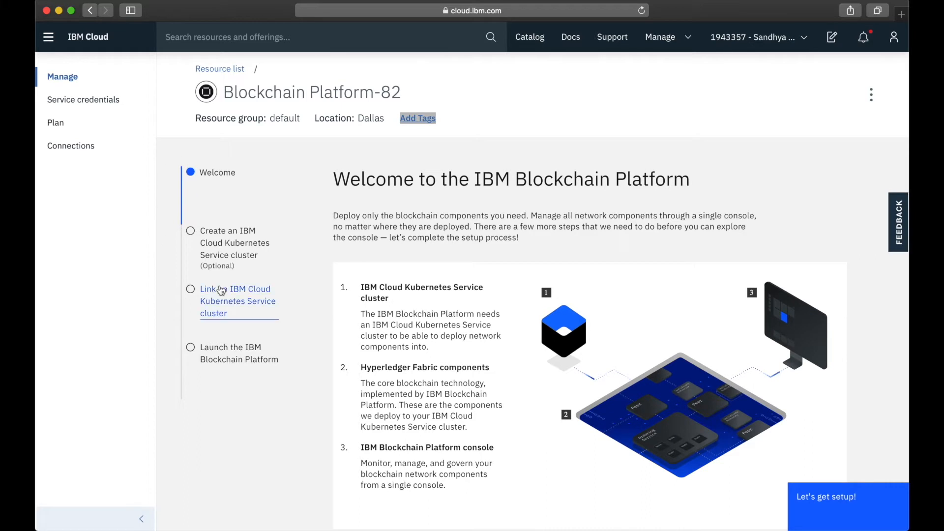
# Start the Blockchain Platform setup and review the cluster requirements for creating a test network
pyautogui.scroll(-2, 221, 290)
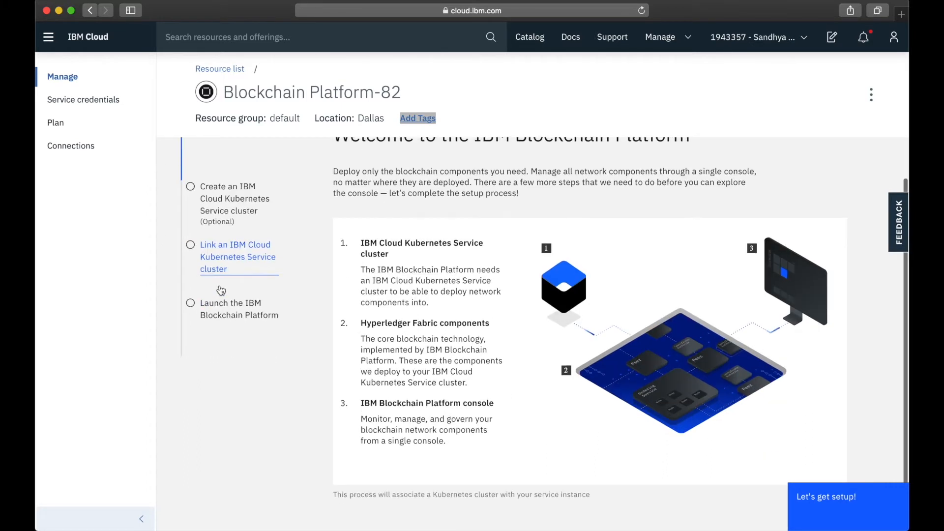
pyautogui.scroll(2, 255, 239)
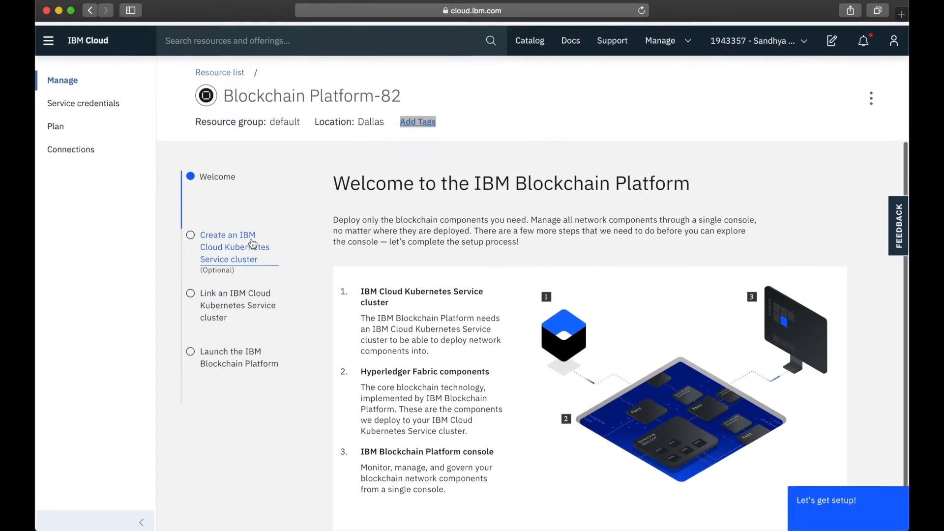
pyautogui.scroll(-2, 483, 390)
pyautogui.click(817, 512)
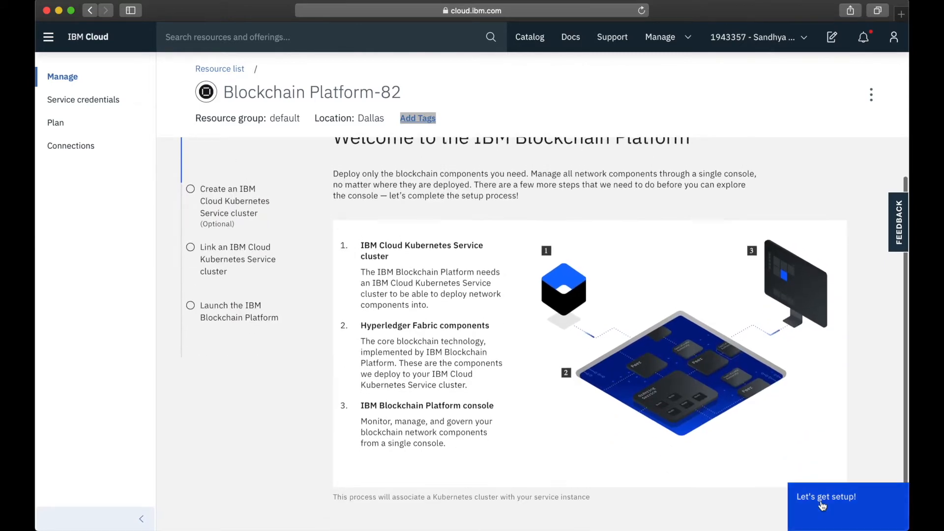
pyautogui.scroll(2, 493, 334)
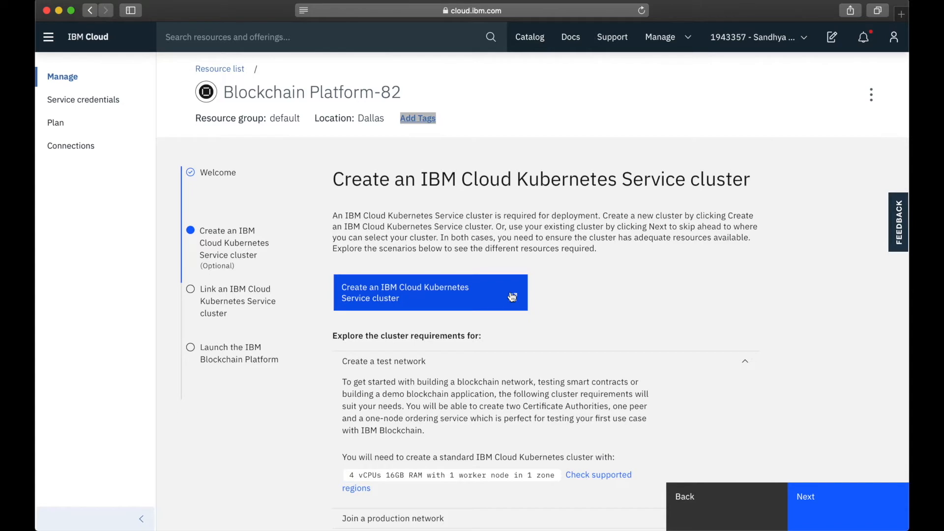
pyautogui.scroll(-2, 450, 383)
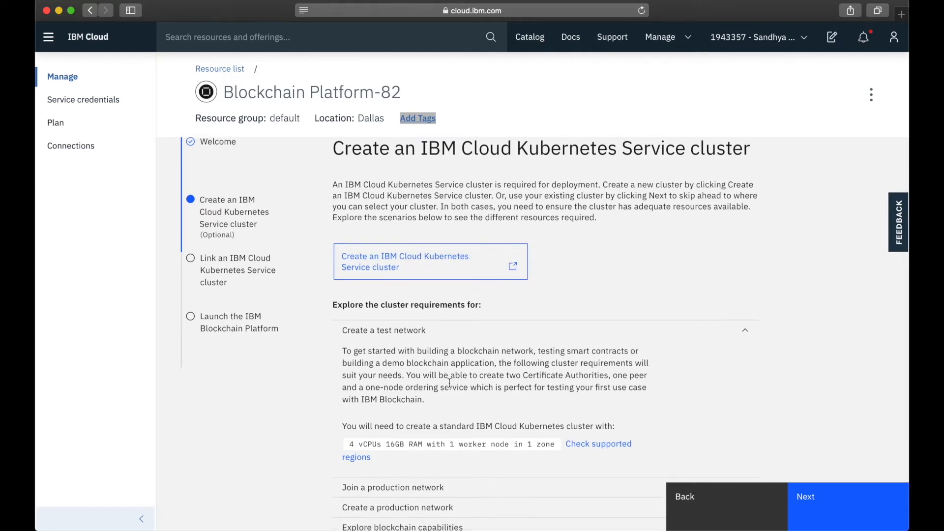
pyautogui.scroll(-2, 449, 382)
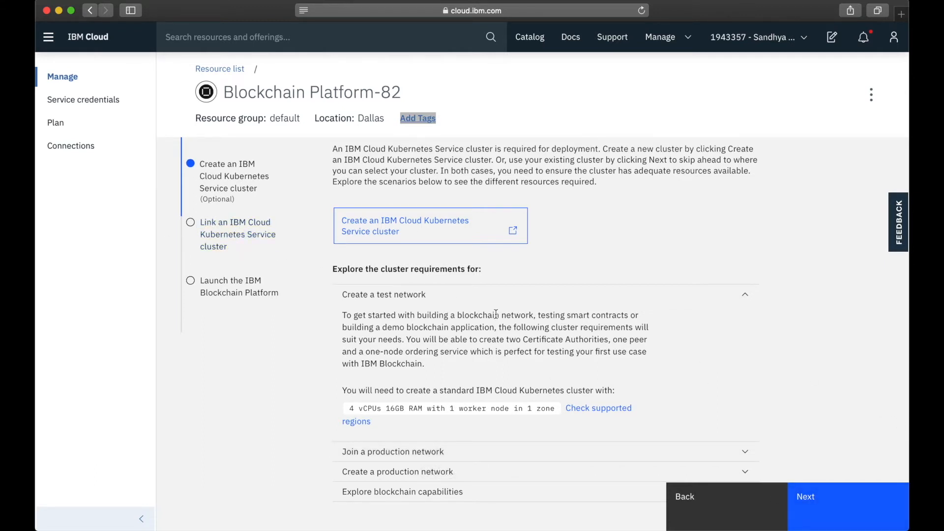
pyautogui.click(796, 501)
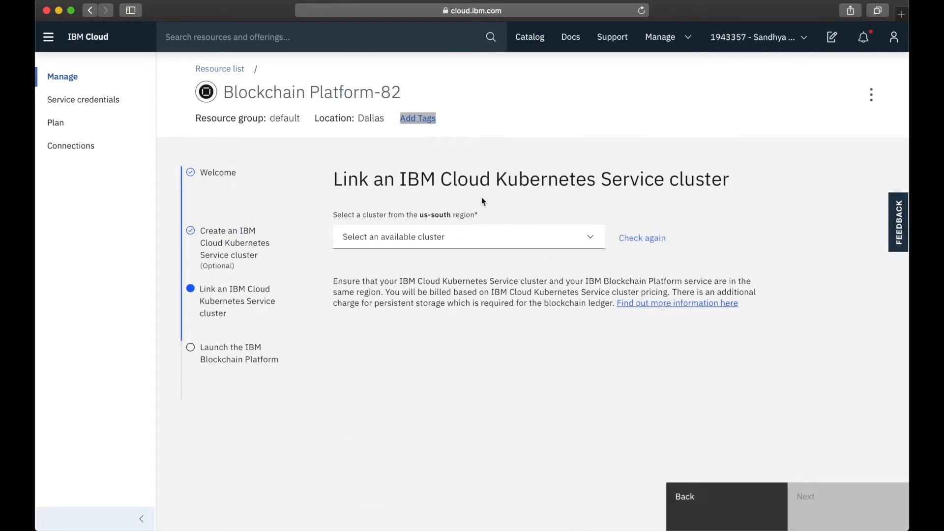
pyautogui.click(536, 237)
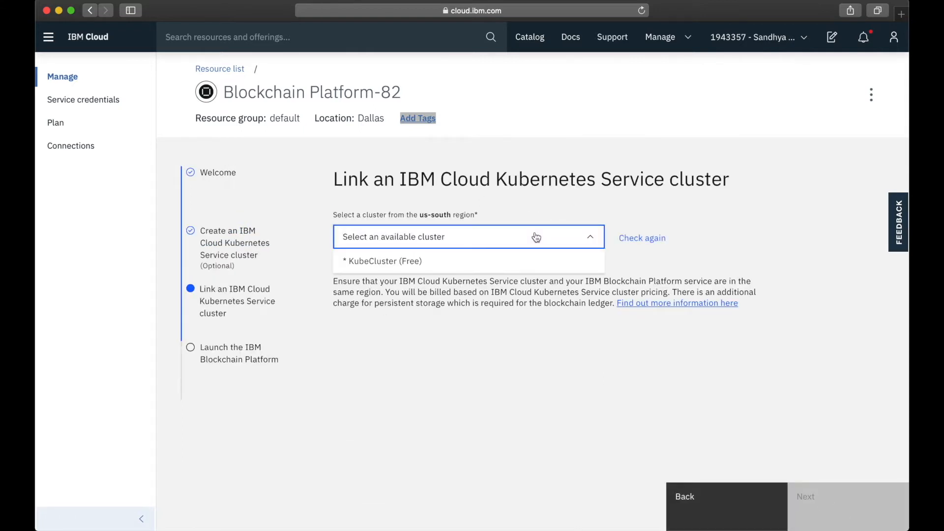
pyautogui.click(415, 263)
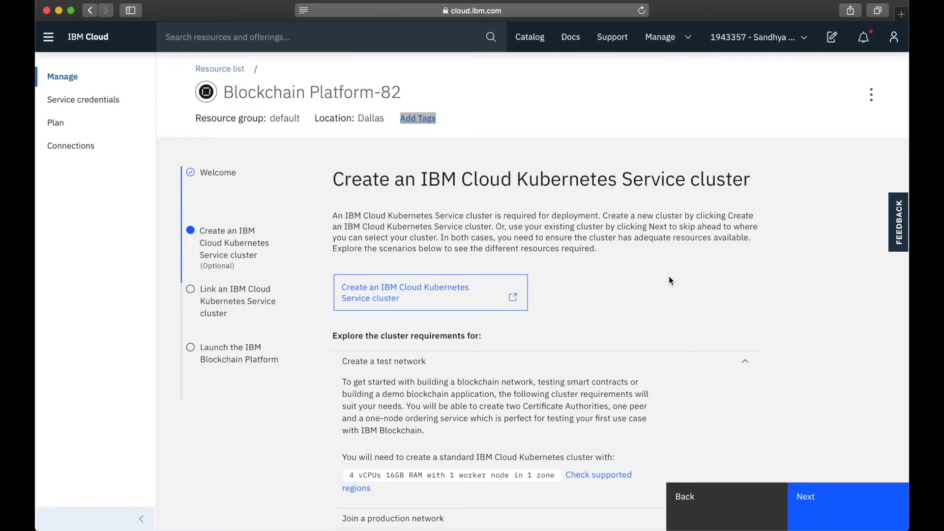
# Link the KubeCluster (Free) cluster to the Blockchain Platform service and launch the platform console past its welcome screen
pyautogui.click(816, 504)
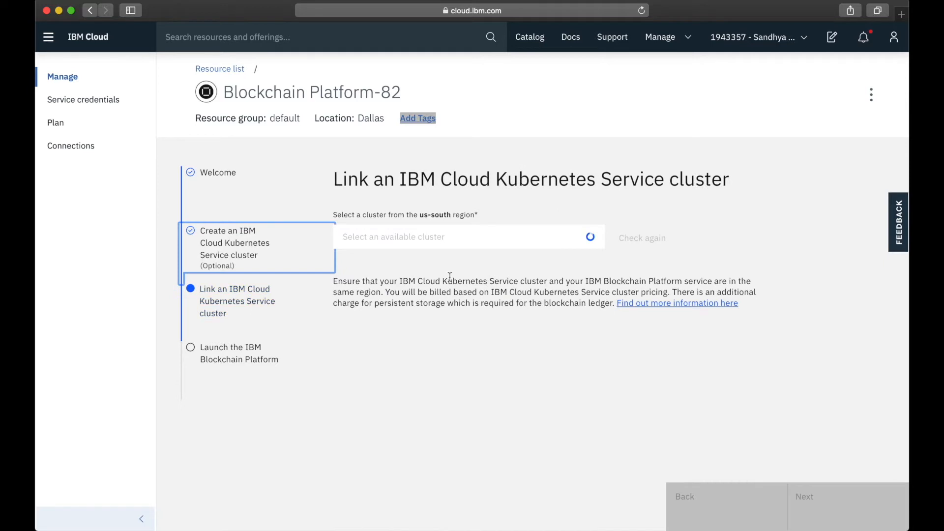
pyautogui.click(510, 241)
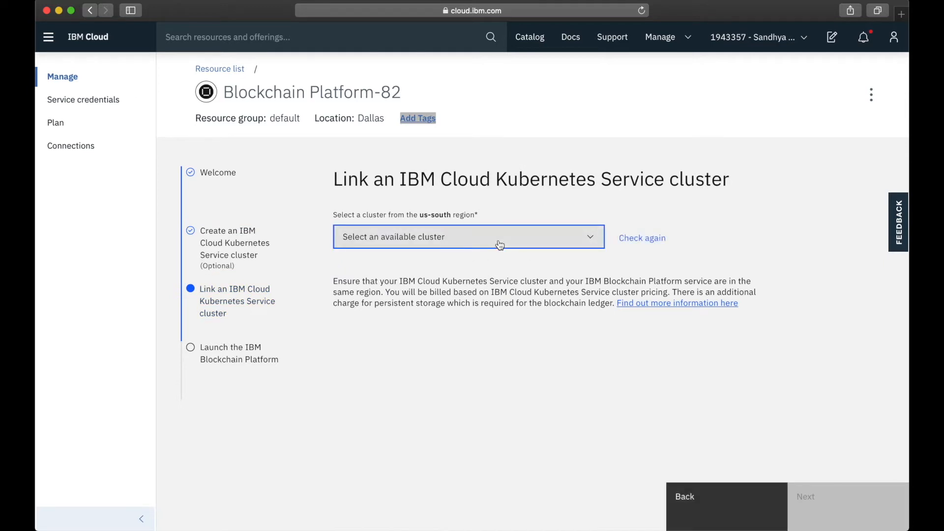
pyautogui.click(501, 241)
pyautogui.click(423, 267)
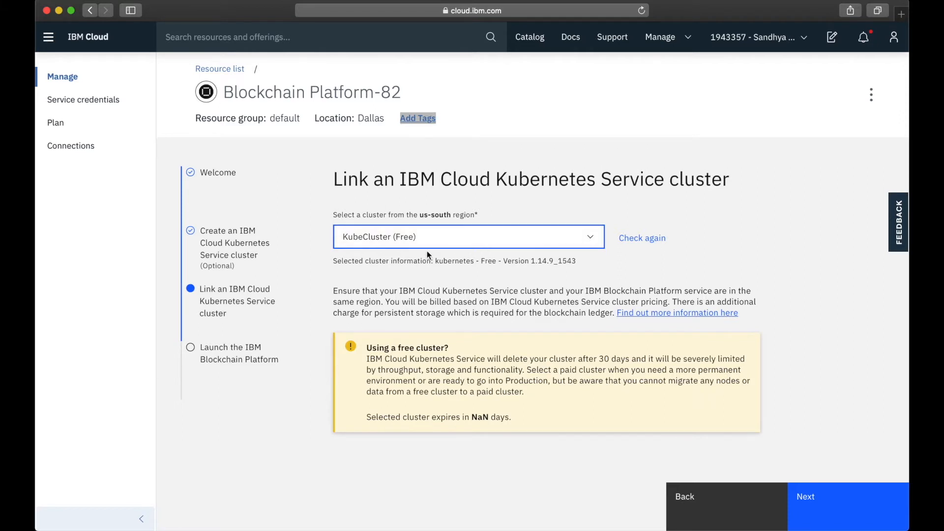
pyautogui.click(821, 513)
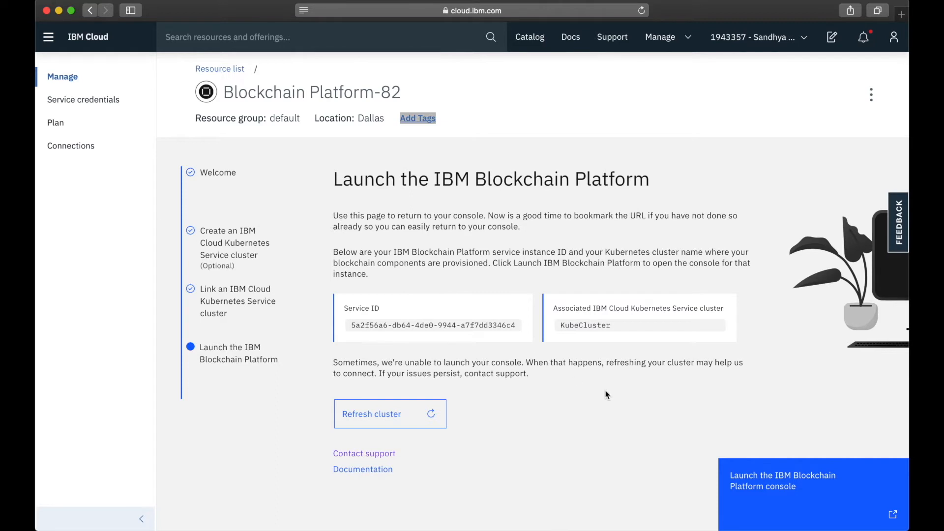
pyautogui.click(779, 494)
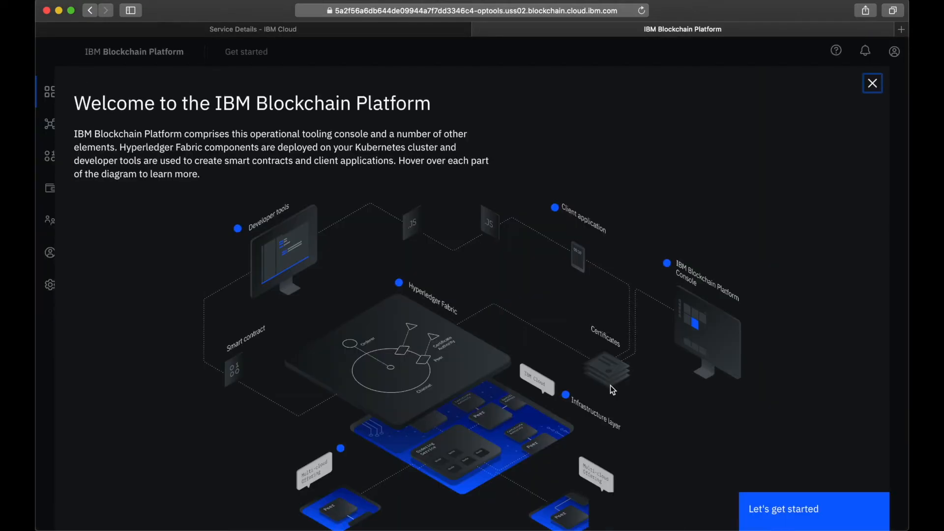
pyautogui.click(873, 85)
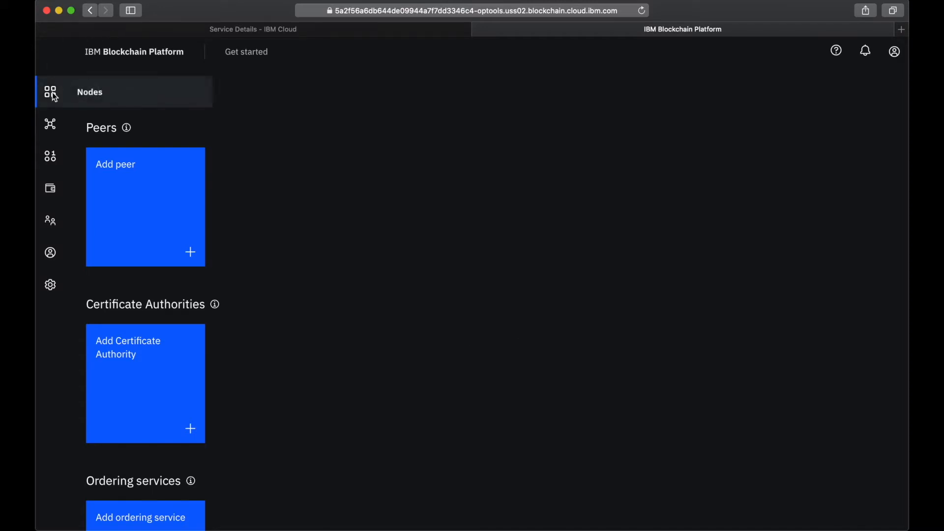
# Create an IBM Cloud Certificate Authority named Org1 CA with administrator enroll ID admin and its enroll secret
pyautogui.click(144, 379)
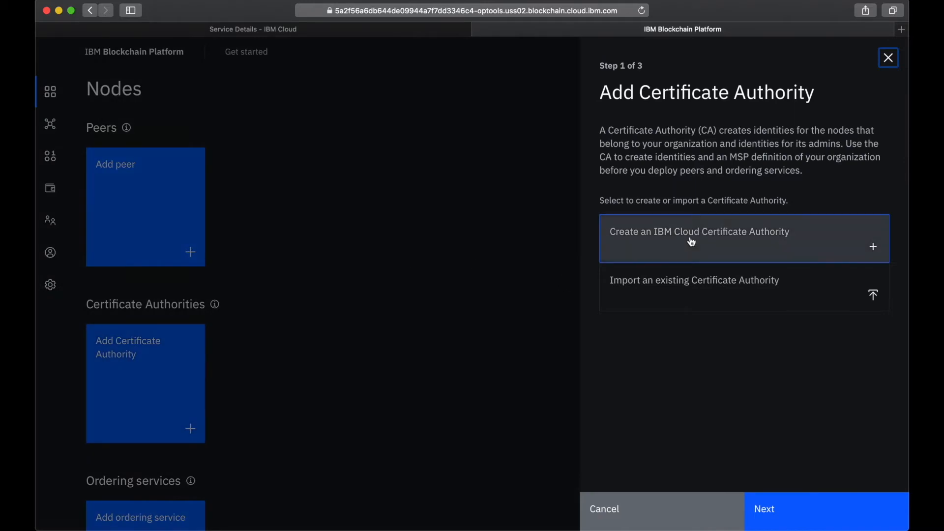
pyautogui.click(706, 255)
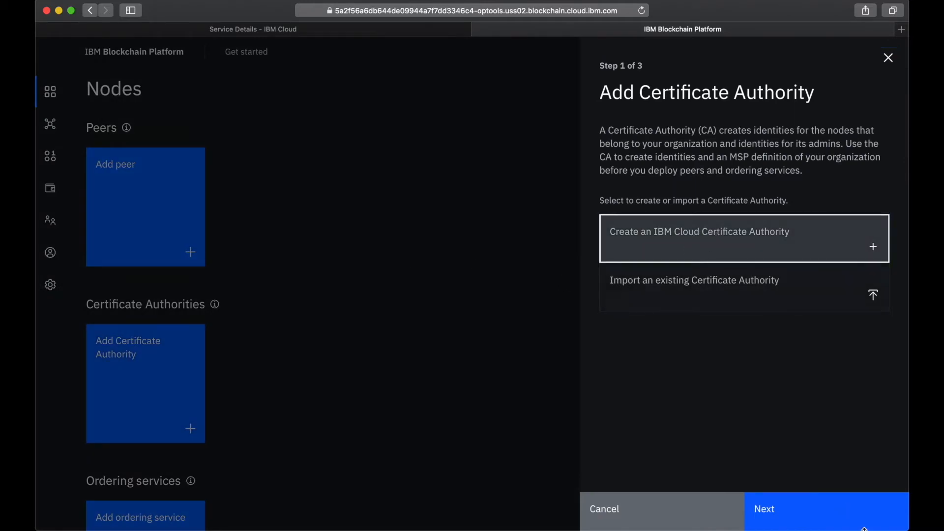
pyautogui.click(839, 510)
pyautogui.click(698, 147)
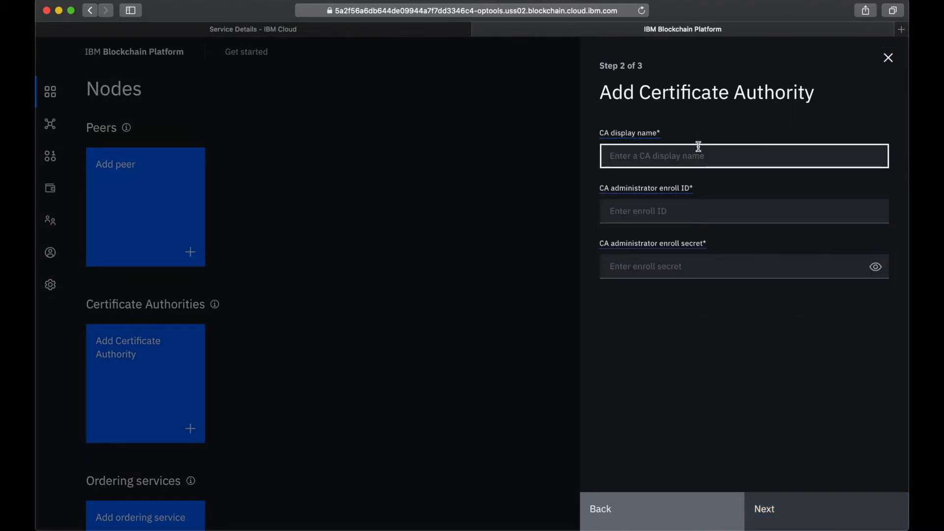
pyautogui.write('Org1 CA')
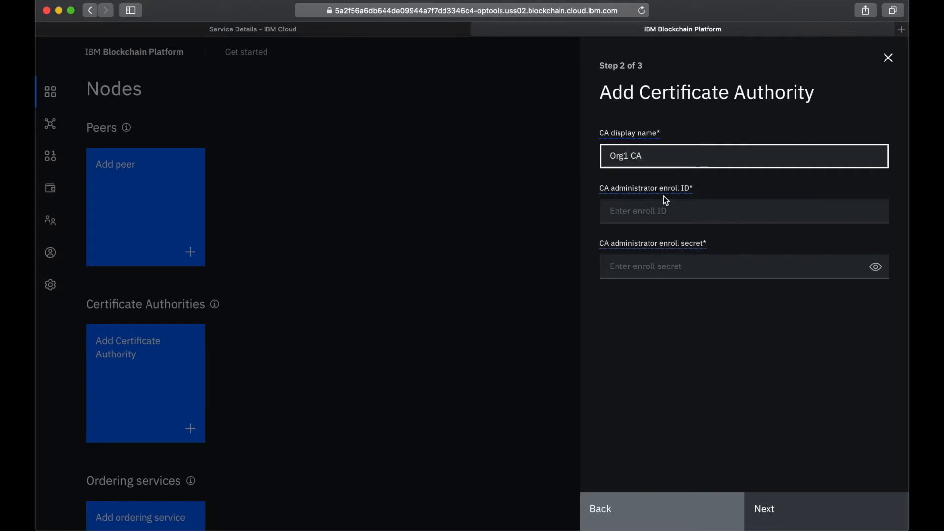
pyautogui.click(664, 202)
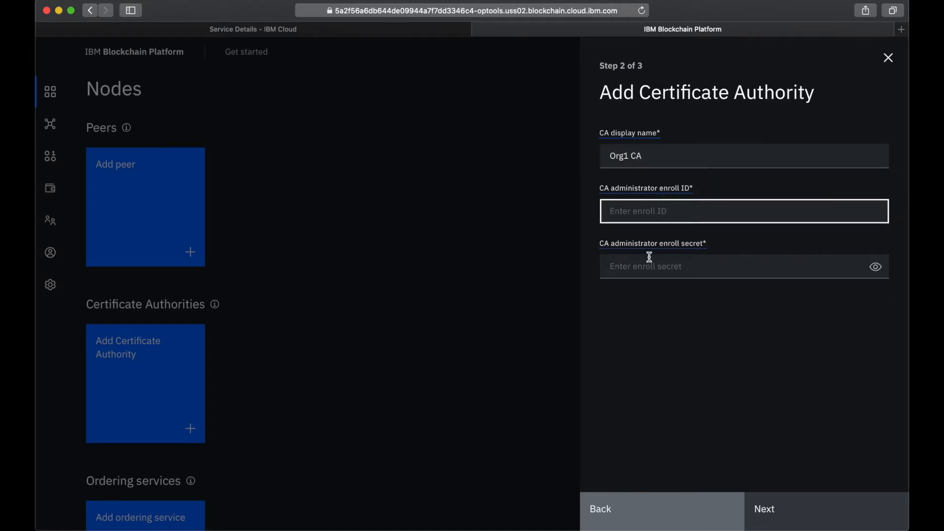
pyautogui.write('admin')
pyautogui.click(656, 271)
pyautogui.write('adminpw')
pyautogui.click(875, 268)
pyautogui.click(793, 515)
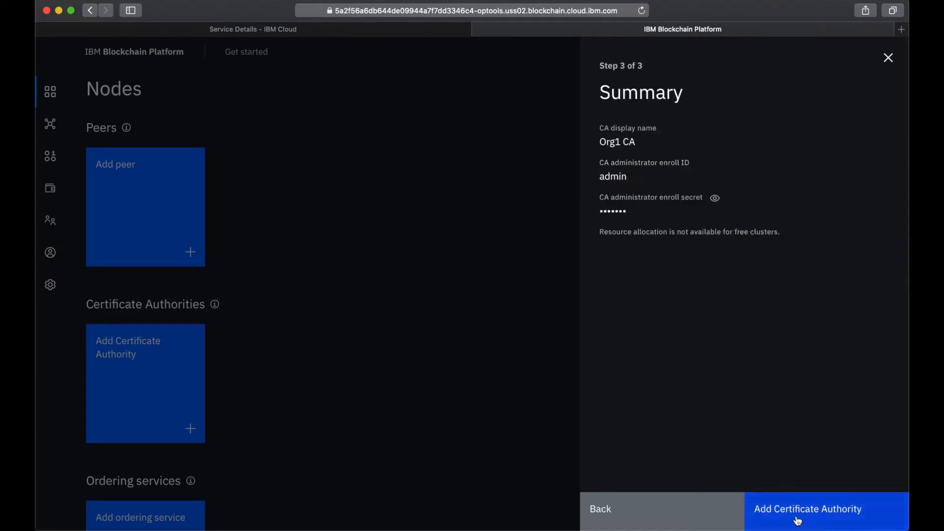
pyautogui.click(790, 514)
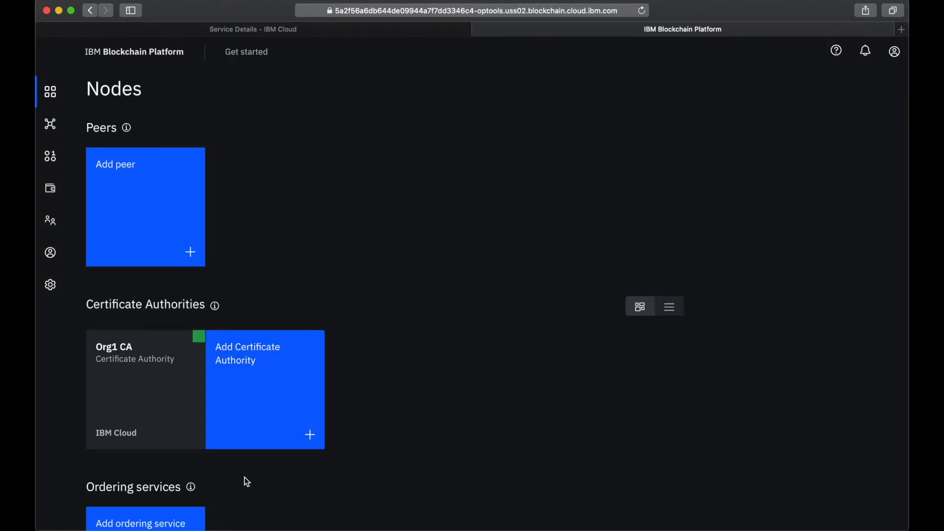
# Start associating an identity with Org1 CA, entering the enroll ID admin and the CA administrator's enroll secret
pyautogui.moveTo(198, 338)
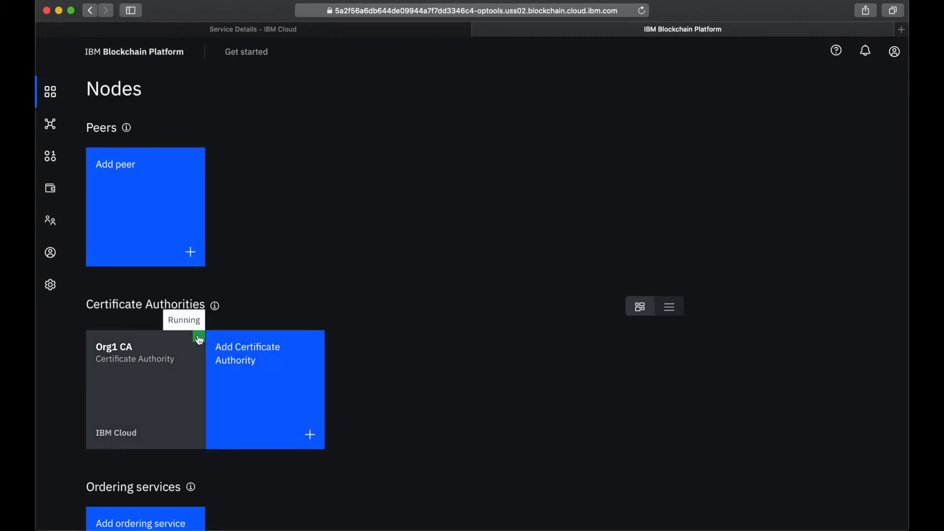
pyautogui.click(133, 388)
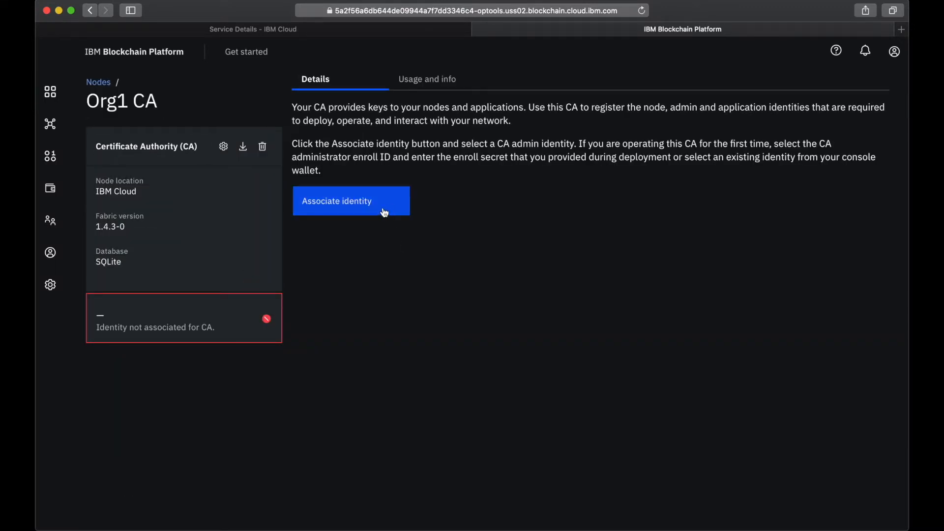
pyautogui.click(363, 202)
pyautogui.click(662, 253)
pyautogui.write('admin')
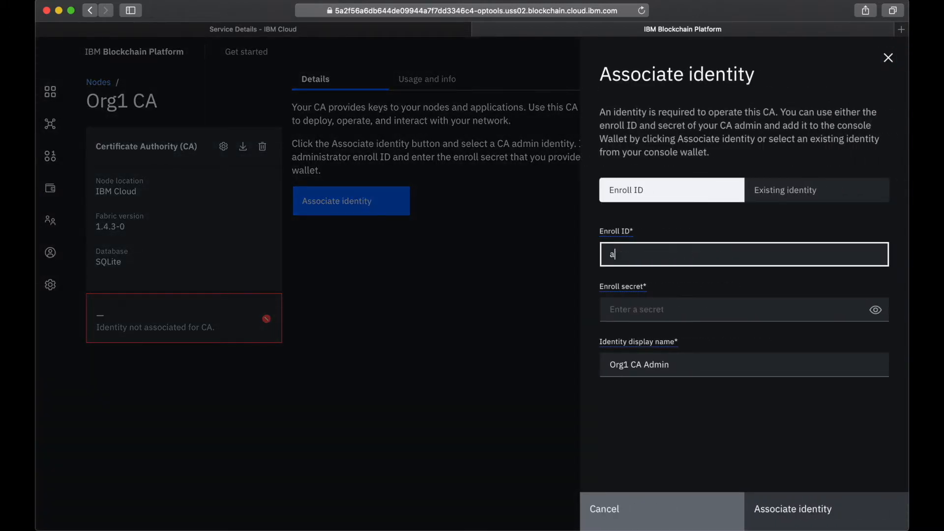
pyautogui.click(683, 309)
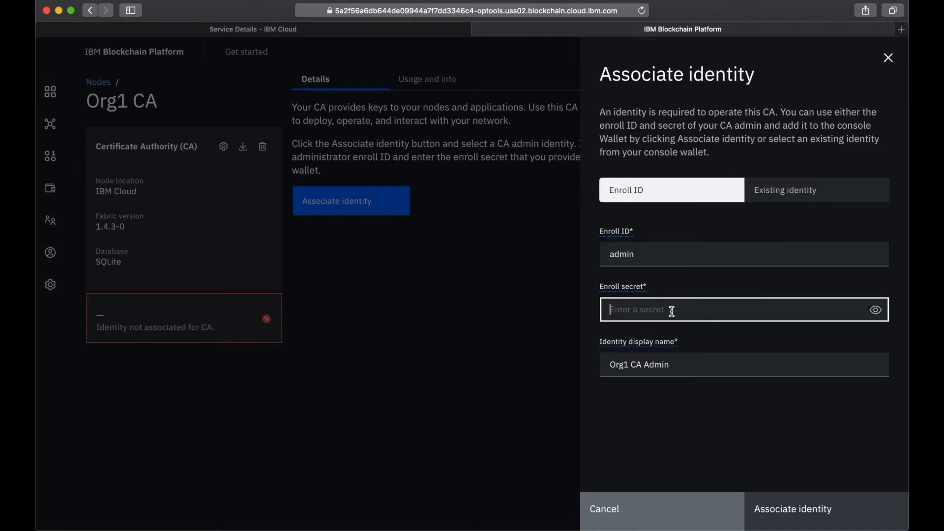
pyautogui.write('adminpw')
pyautogui.click(875, 309)
# Set the identity display name to Org1 CA Identity and associate it with the Certificate Authority
pyautogui.click(677, 367)
pyautogui.moveTo(643, 366); pyautogui.dragTo(753, 363)
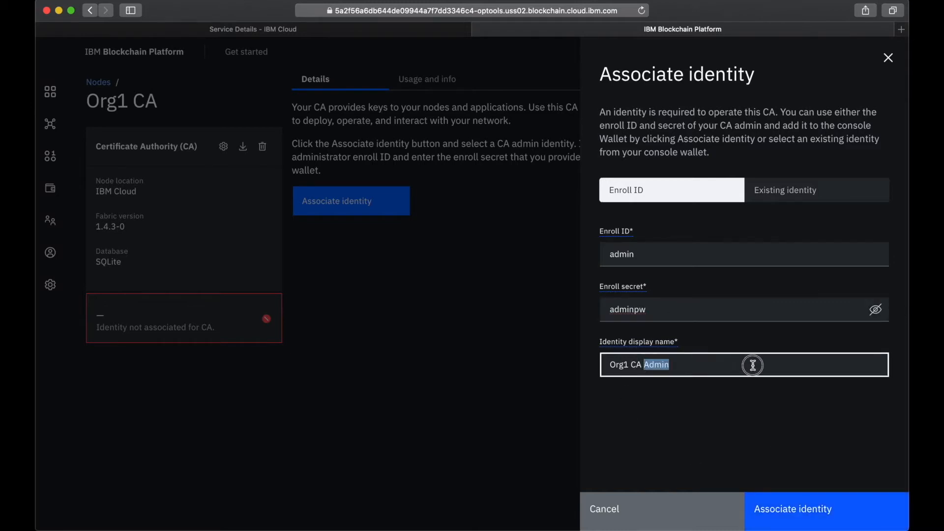
pyautogui.write('Identity')
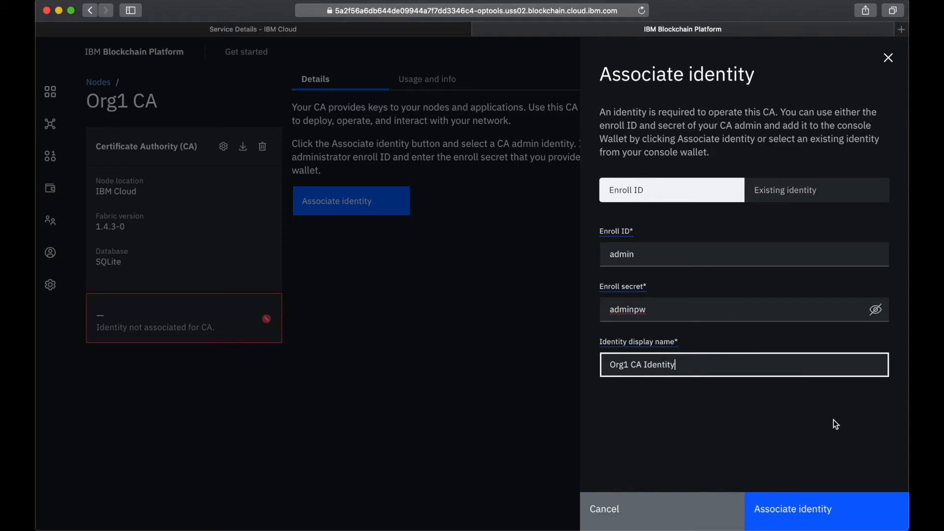
pyautogui.click(812, 520)
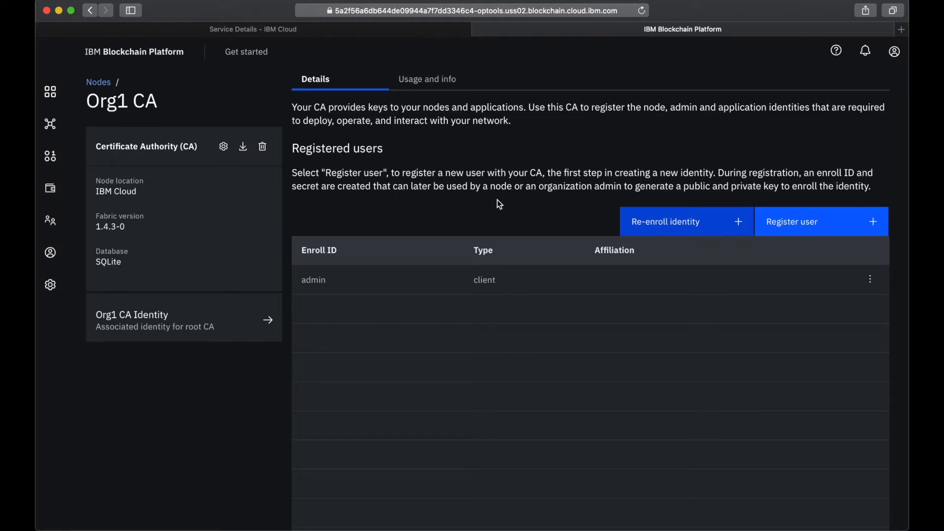
# Register a client user with enroll ID org1admin and its enroll secret in Org1 CA, without attributes
pyautogui.click(797, 227)
pyautogui.click(666, 154)
pyautogui.write('org1admin')
pyautogui.click(704, 217)
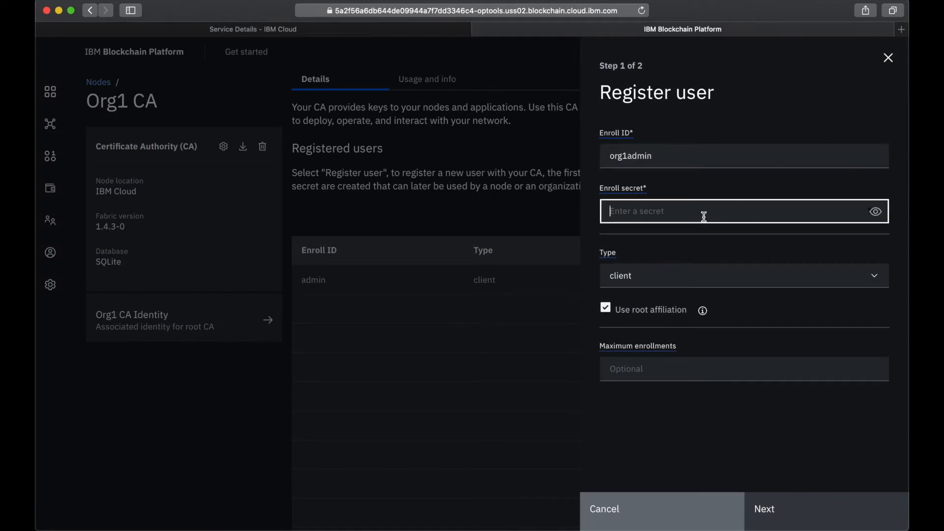
pyautogui.write('org1adminpw')
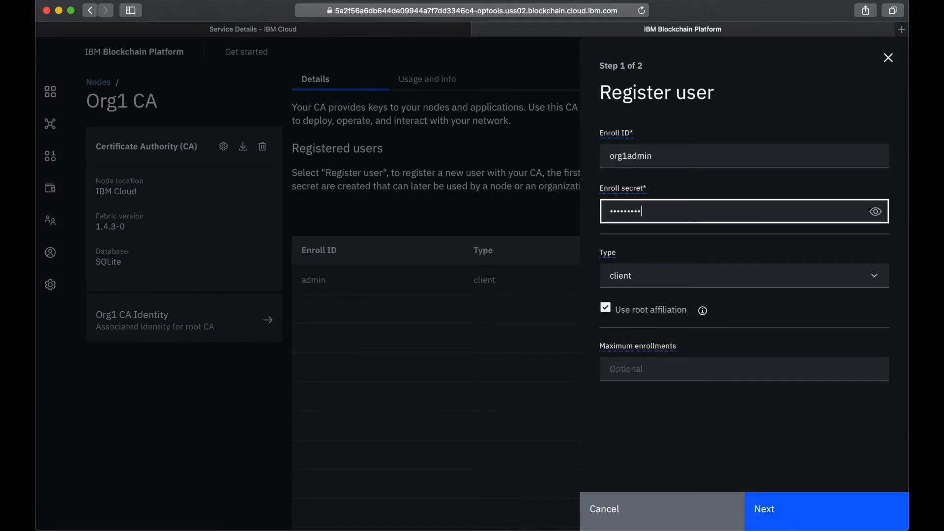
pyautogui.click(875, 211)
pyautogui.click(786, 526)
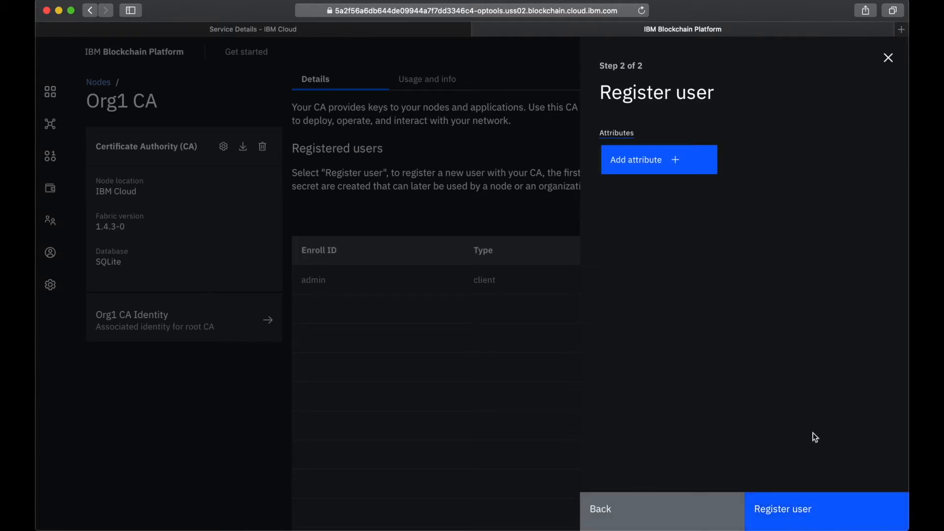
pyautogui.click(797, 517)
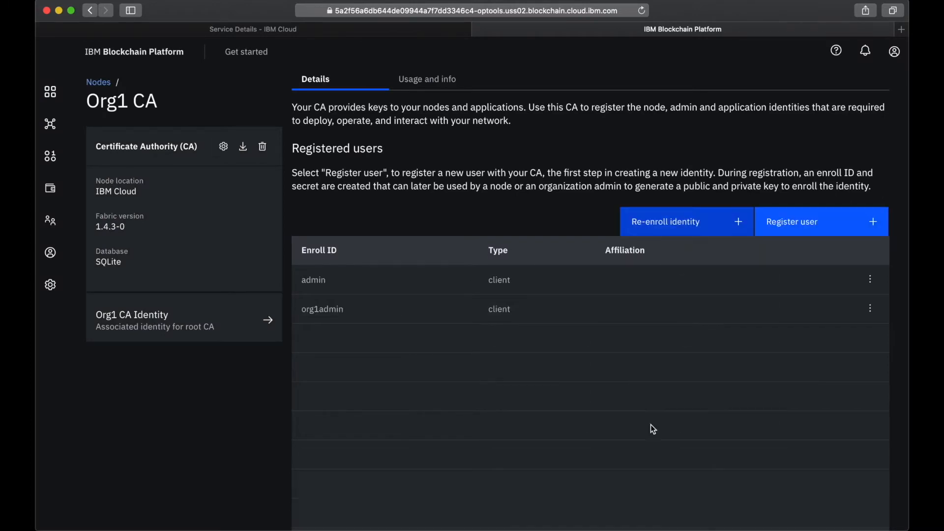
# Register a user with enroll ID peer1, its enroll secret and type peer in Org1 CA, without attributes
pyautogui.click(810, 224)
pyautogui.click(717, 156)
pyautogui.write('peer1')
pyautogui.click(681, 210)
pyautogui.write('peer1pw')
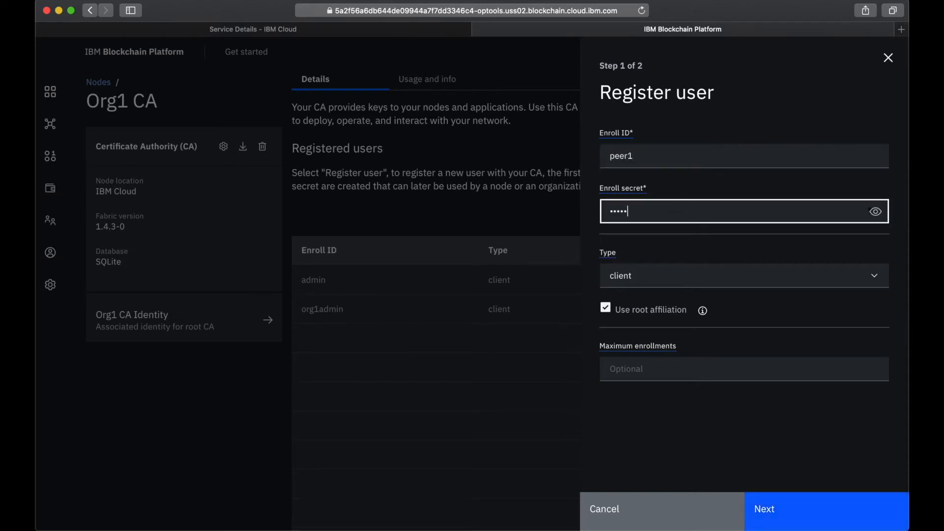
pyautogui.click(693, 275)
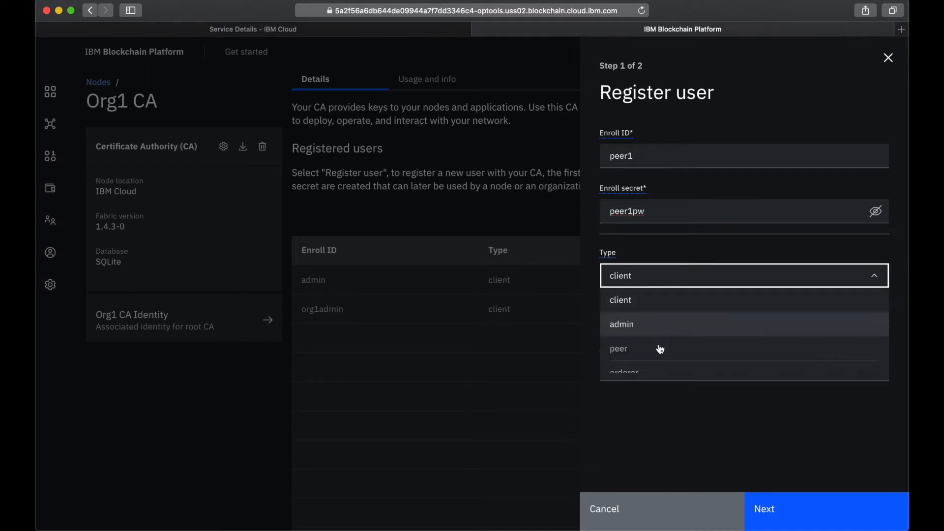
pyautogui.click(659, 348)
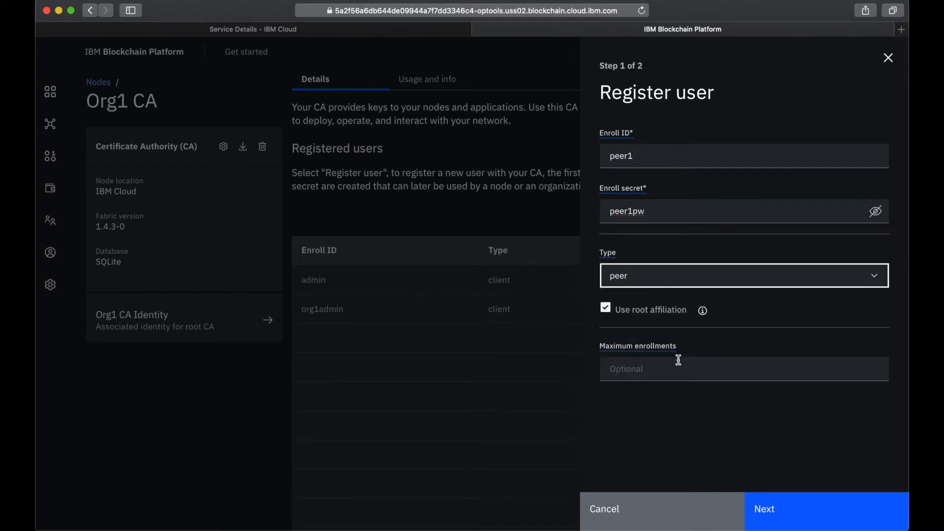
pyautogui.click(683, 440)
pyautogui.click(793, 514)
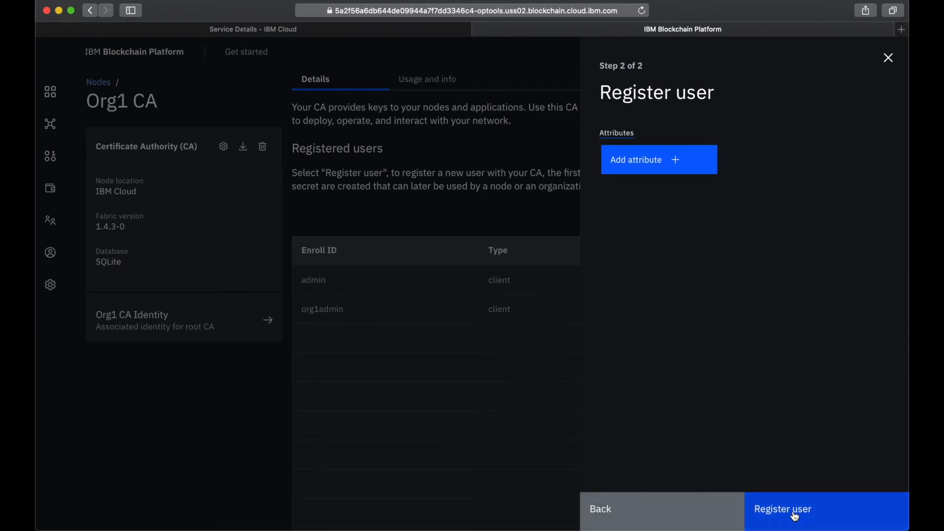
pyautogui.click(795, 515)
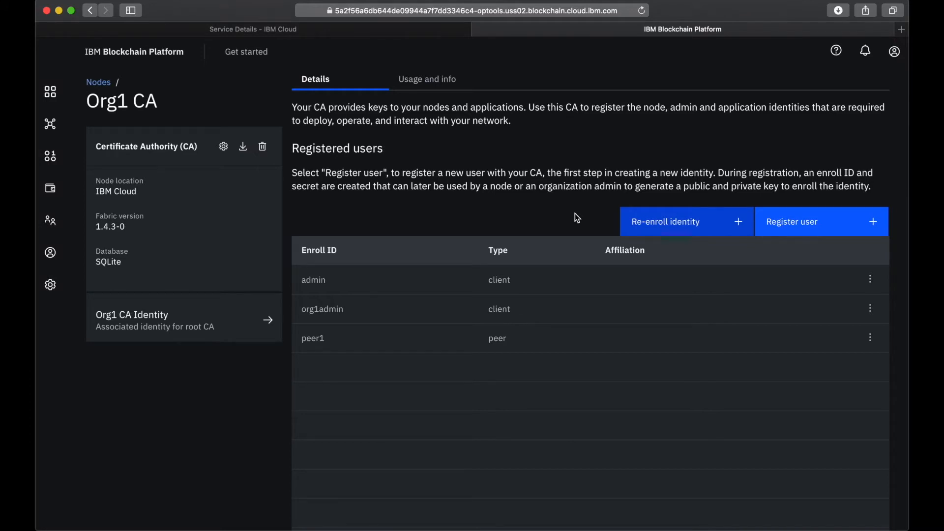
# Start a new organization MSP definition with both the display name and the MSP ID set to Org1MSP
pyautogui.click(51, 224)
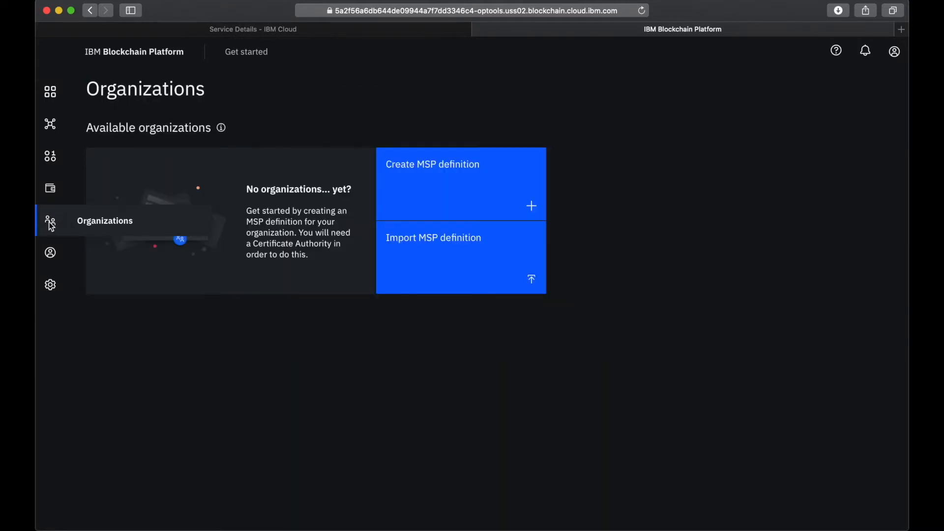
pyautogui.click(464, 186)
pyautogui.click(567, 246)
pyautogui.write('Org1MSP')
pyautogui.click(504, 294)
pyautogui.write('Org1MSP')
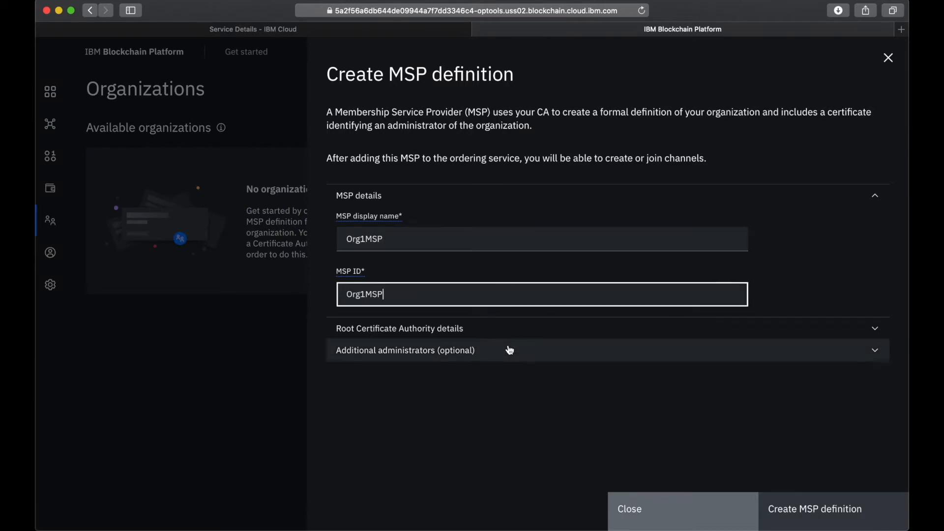
# Set Org1 CA as the root Certificate Authority of the MSP definition
pyautogui.click(492, 329)
pyautogui.click(433, 412)
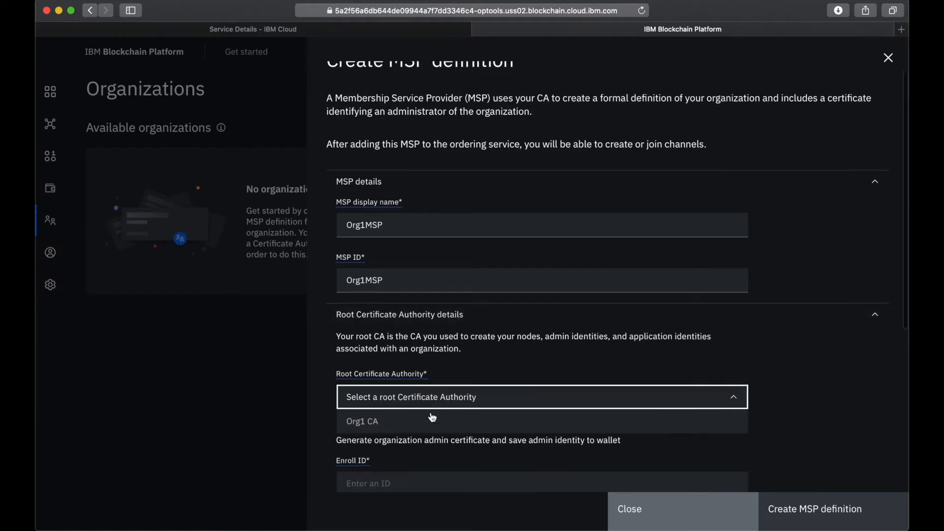
pyautogui.click(431, 355)
pyautogui.scroll(-5, 433, 358)
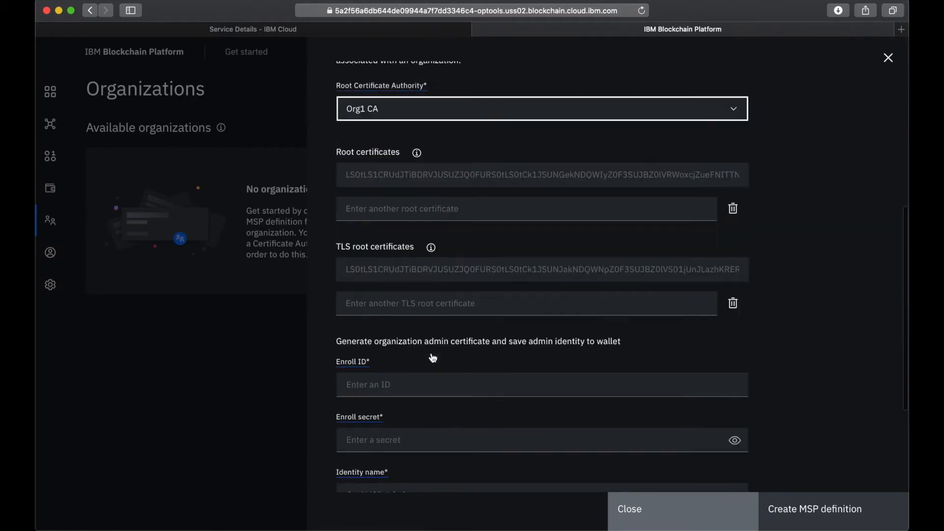
# Set the organization admin's enroll ID to org1admin, enter its enroll secret and reveal the secret
pyautogui.click(397, 358)
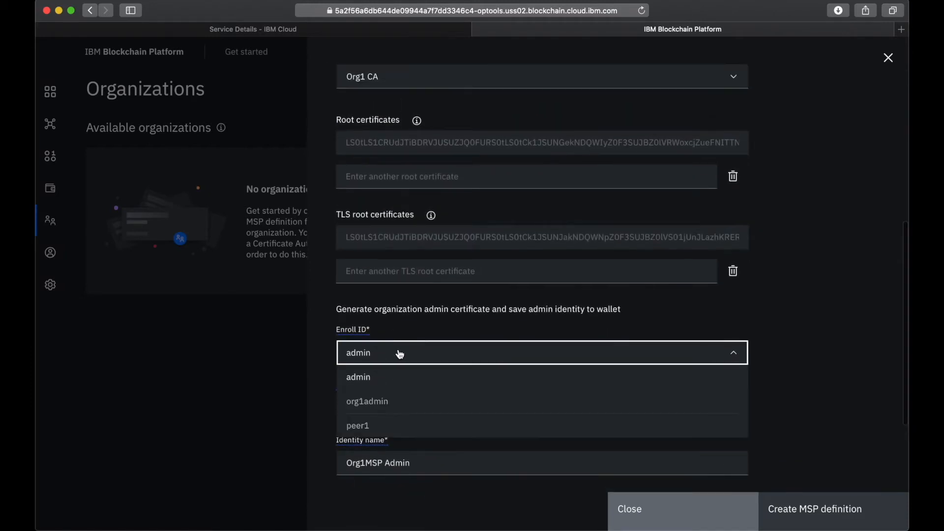
pyautogui.click(380, 409)
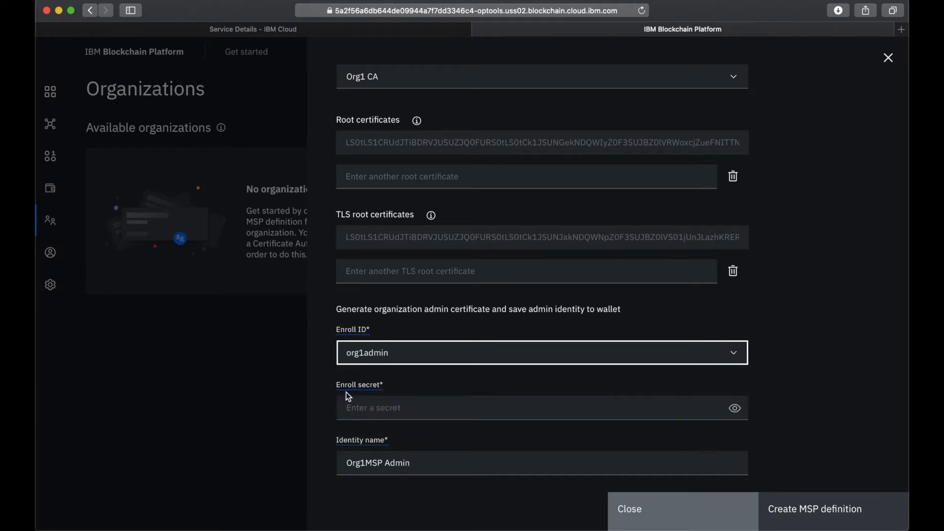
pyautogui.click(379, 408)
pyautogui.write('o')
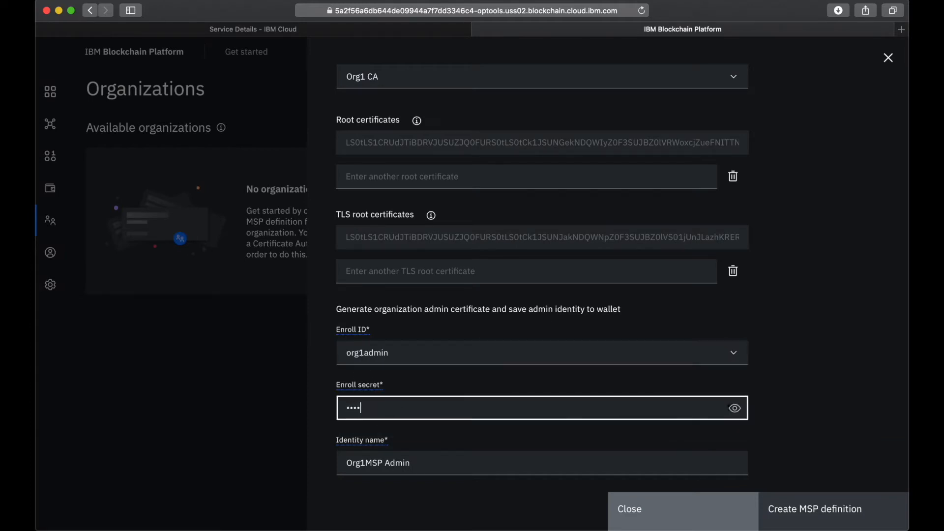
pyautogui.write('rg1adminpw')
pyautogui.click(735, 408)
# Generate the admin certificate with the identity name Org1 Admin and create the Org1MSP definition
pyautogui.scroll(-3, 793, 408)
pyautogui.click(382, 323)
pyautogui.press('BackSpace')
pyautogui.press('BackSpace')
pyautogui.press('BackSpace')
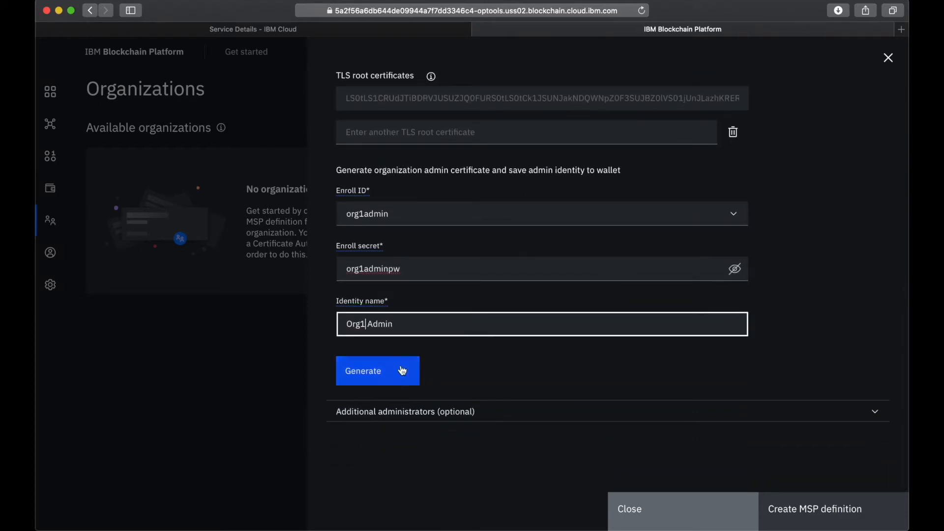
pyautogui.click(373, 377)
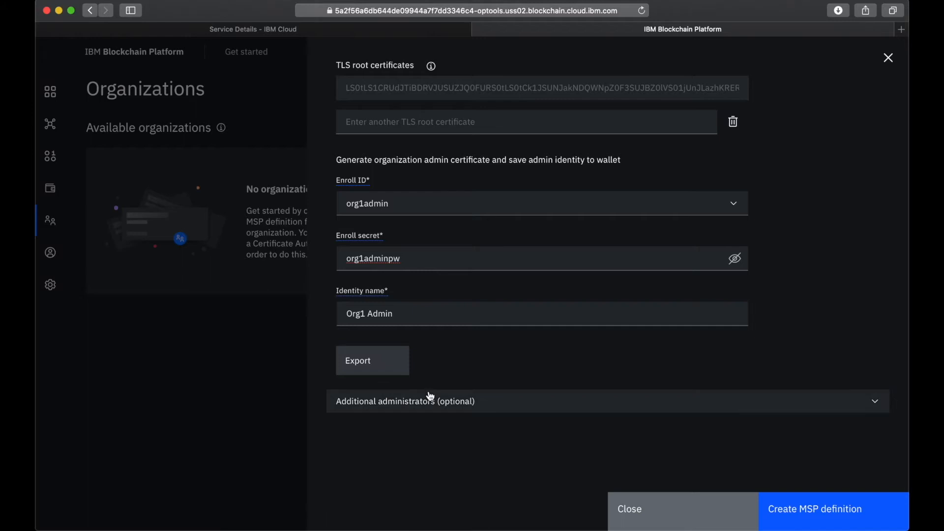
pyautogui.click(856, 512)
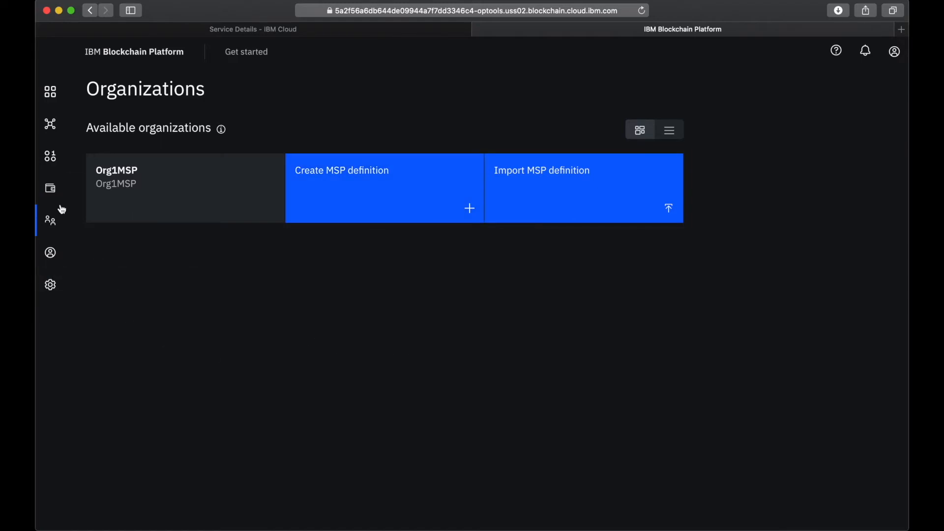
# Start adding a new IBM Cloud peer node with the display name Peer Org1, without advanced deployment options
pyautogui.click(51, 95)
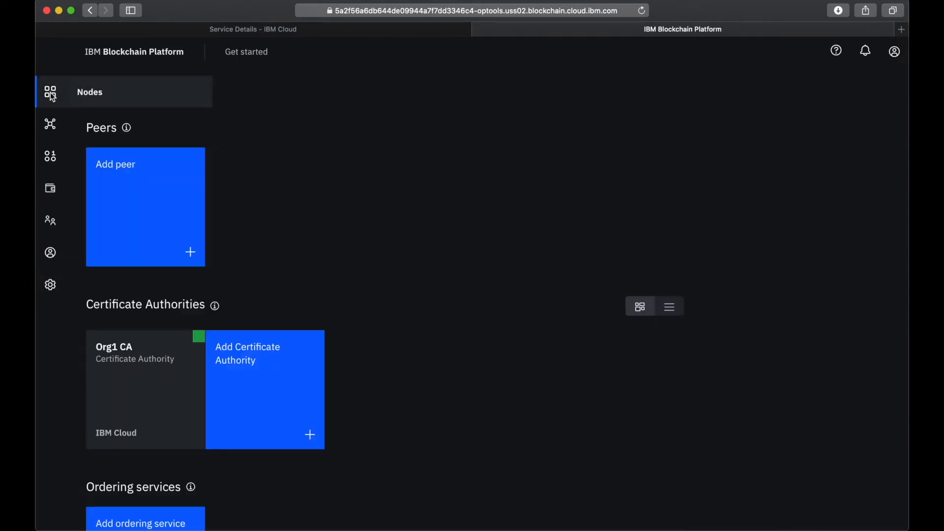
pyautogui.click(142, 200)
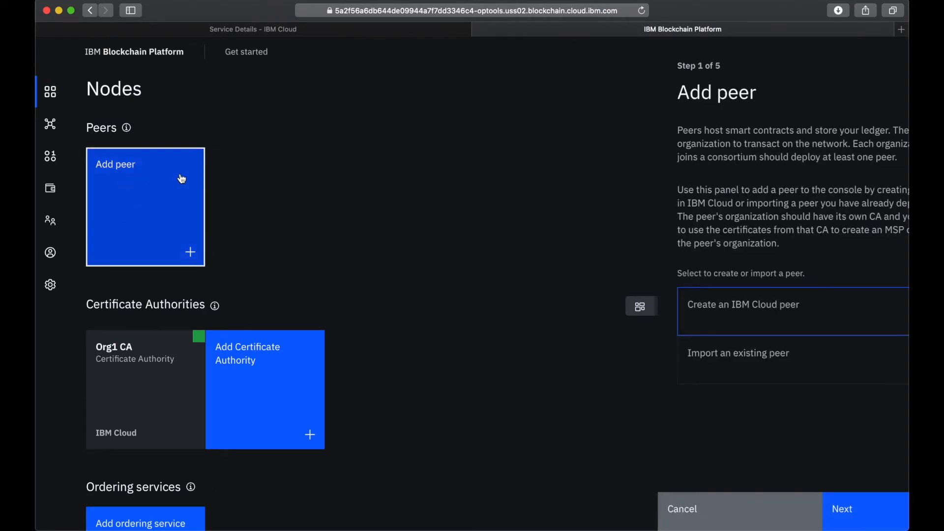
pyautogui.click(720, 310)
pyautogui.click(824, 514)
pyautogui.click(659, 147)
pyautogui.write('Peer Org')
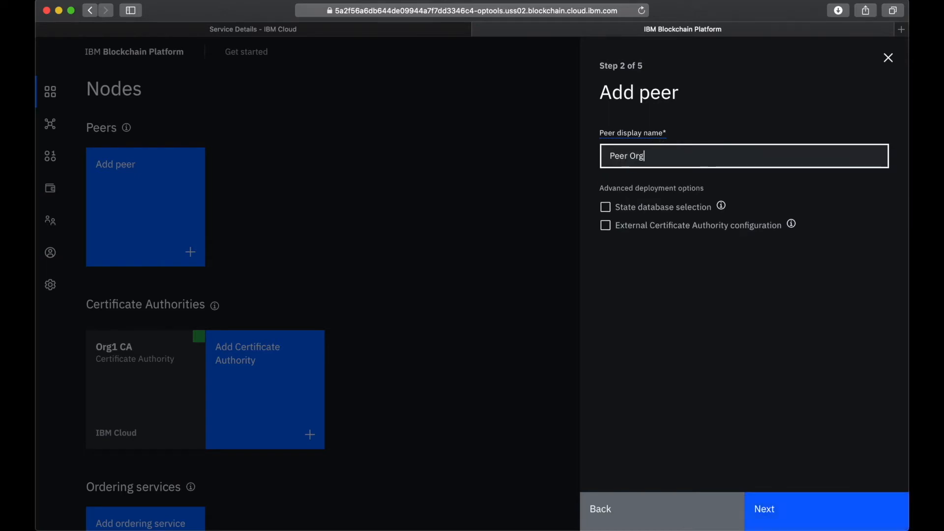
pyautogui.click(807, 521)
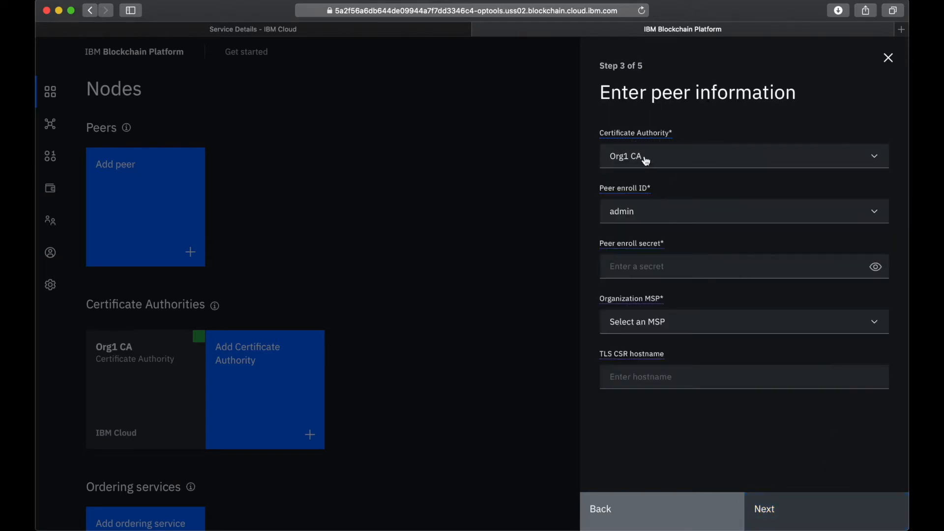
# Choose Org1 CA as the peer's Certificate Authority, set the enroll ID to peer1, and enter and reveal its enroll secret
pyautogui.click(645, 159)
pyautogui.click(638, 183)
pyautogui.click(653, 212)
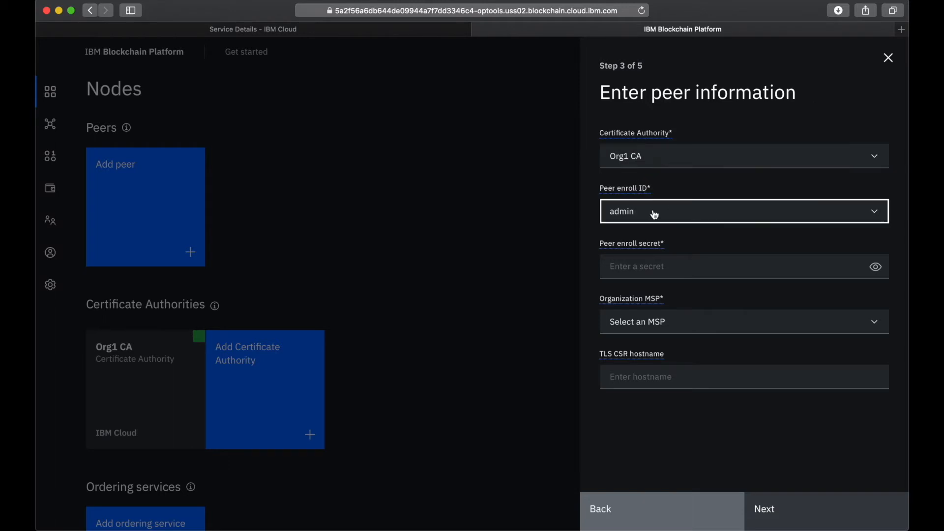
pyautogui.click(639, 284)
pyautogui.click(655, 277)
pyautogui.write('peer1')
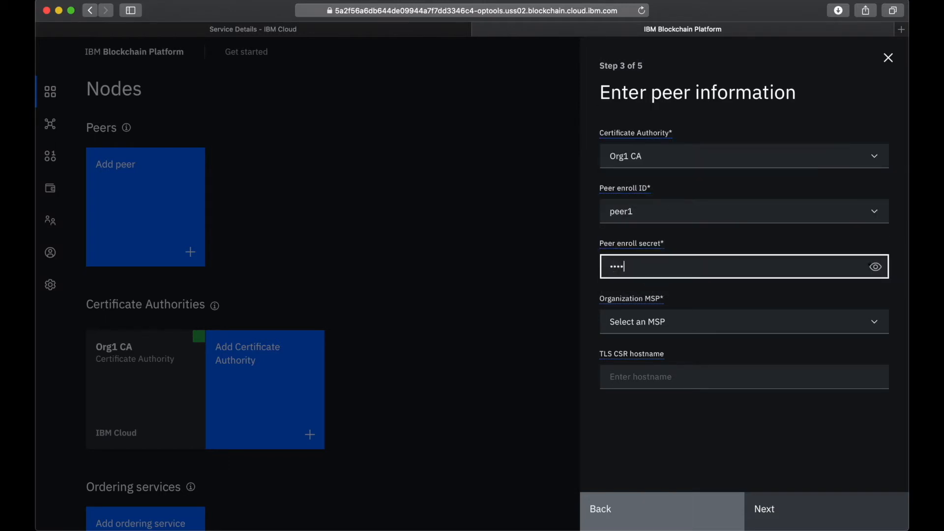
pyautogui.write('`pw')
pyautogui.click(875, 267)
# Assign the peer to the organization MSP Org1MSP and leave the TLS CSR hostname empty
pyautogui.click(676, 325)
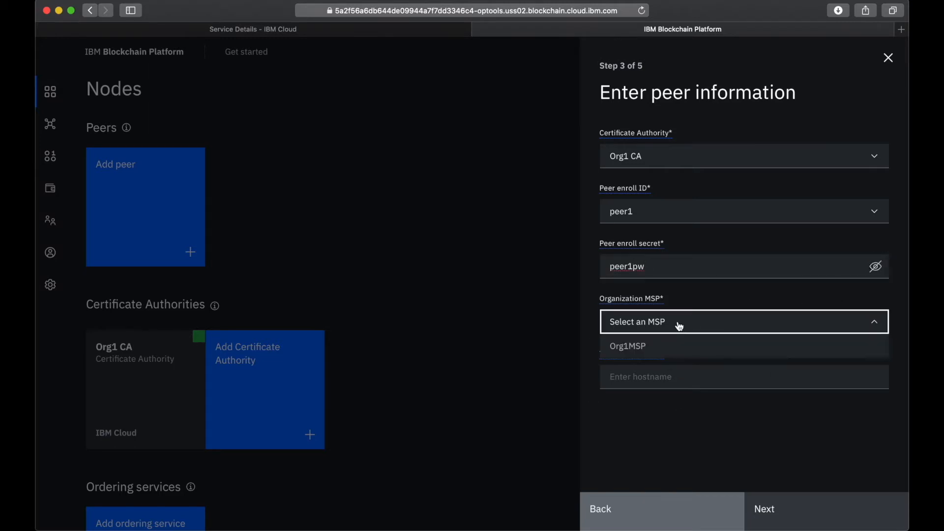
pyautogui.moveTo(656, 308)
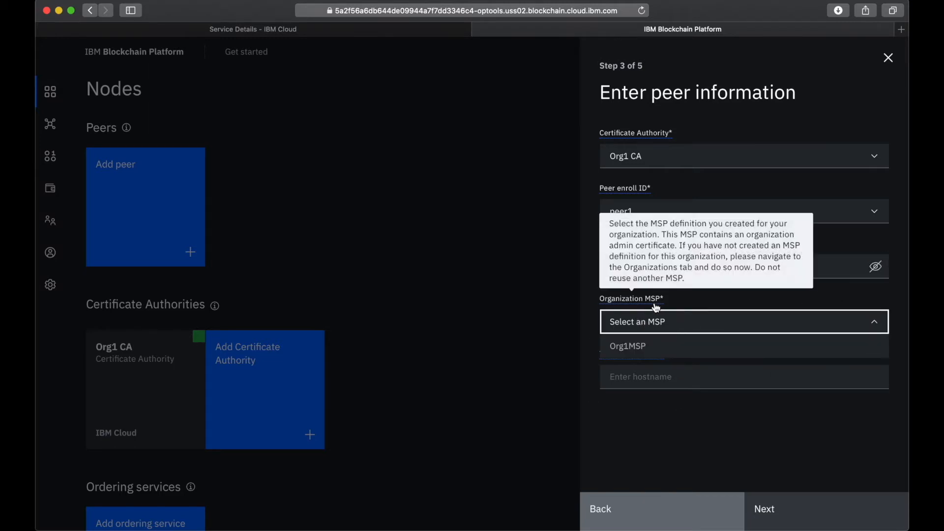
pyautogui.click(654, 353)
pyautogui.click(691, 381)
pyautogui.click(790, 511)
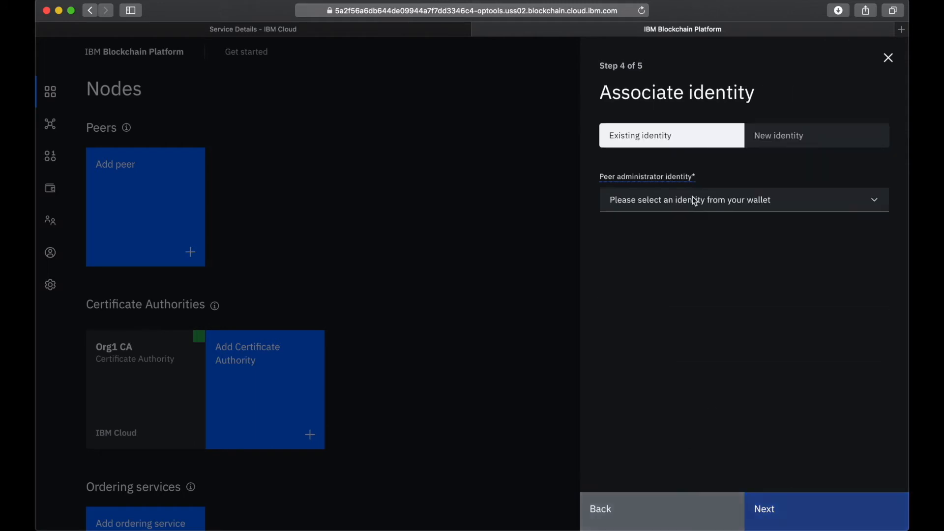
# Associate the existing identity Org1 Admin as the peer's administrator and add the peer
pyautogui.click(677, 204)
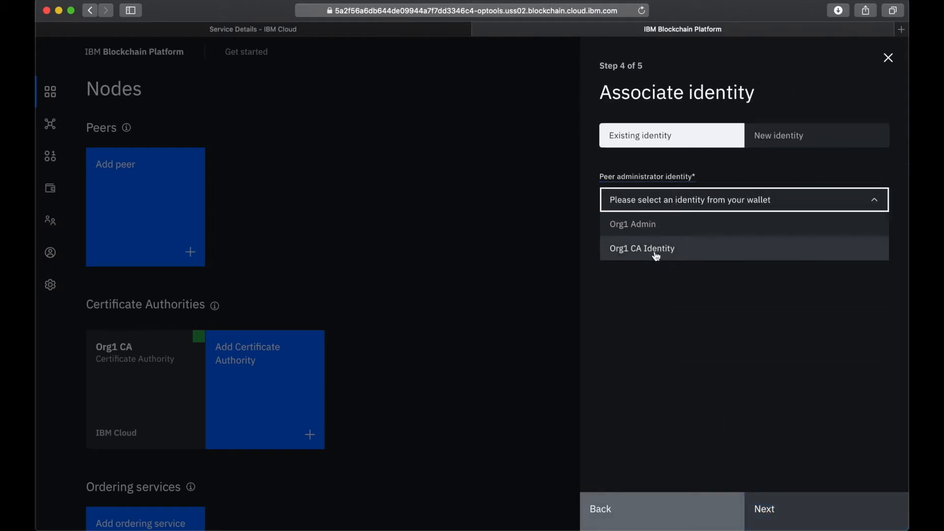
pyautogui.click(628, 226)
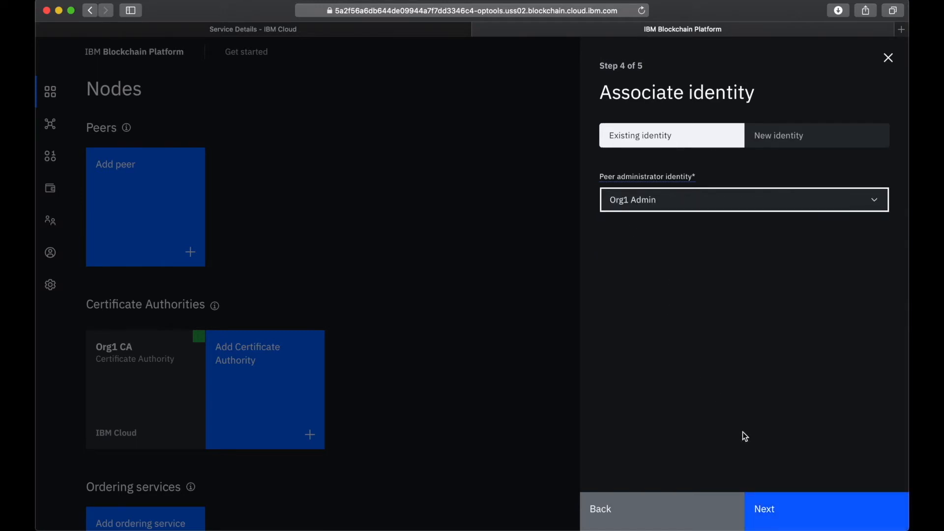
pyautogui.click(806, 517)
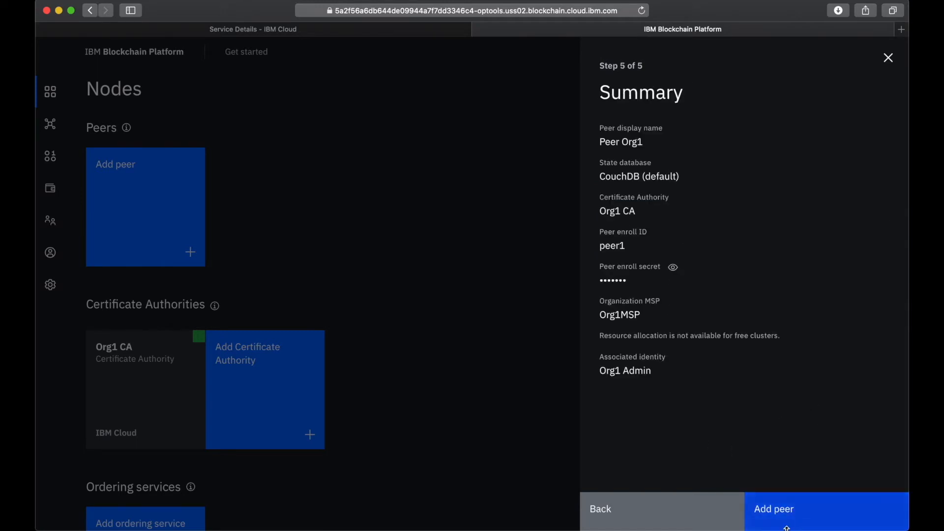
pyautogui.click(673, 269)
pyautogui.click(810, 526)
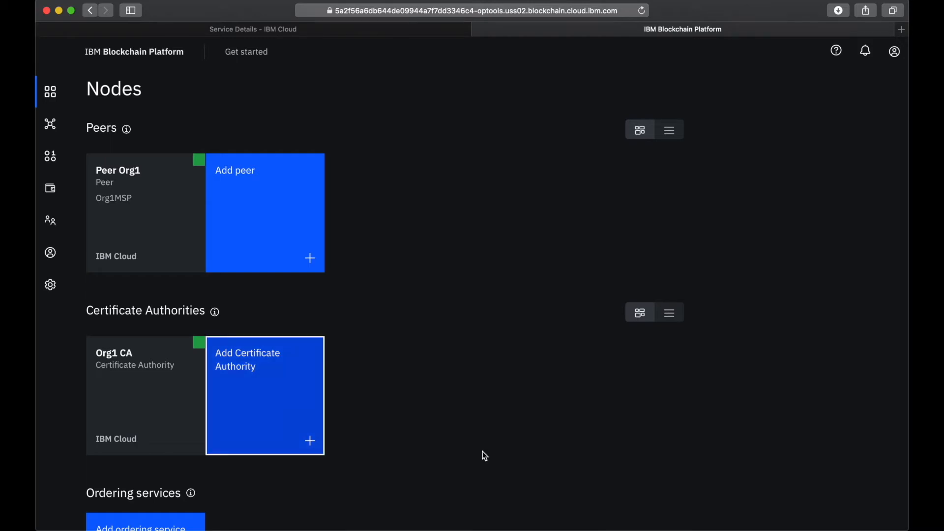
# Start creating another IBM Cloud Certificate Authority with the display name Orderer CA
pyautogui.click(270, 404)
pyautogui.click(699, 234)
pyautogui.click(812, 506)
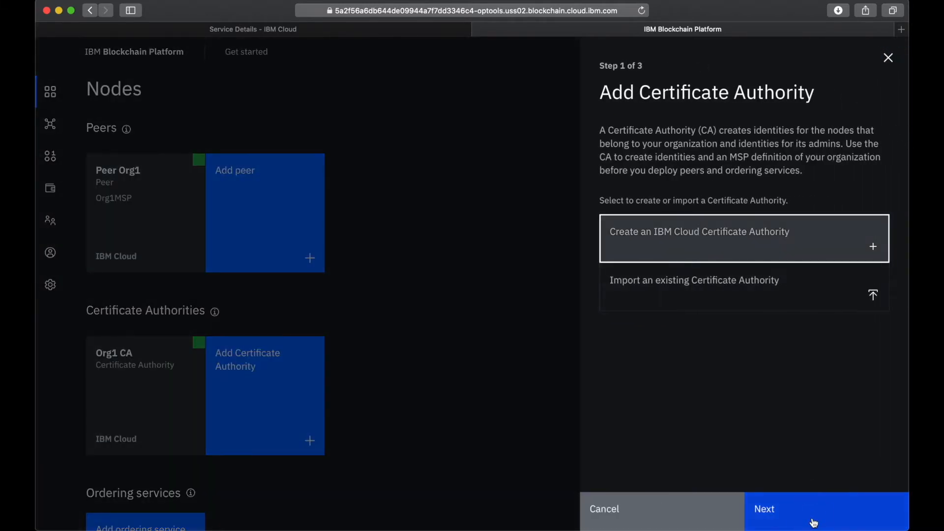
pyautogui.click(688, 165)
pyautogui.write('O')
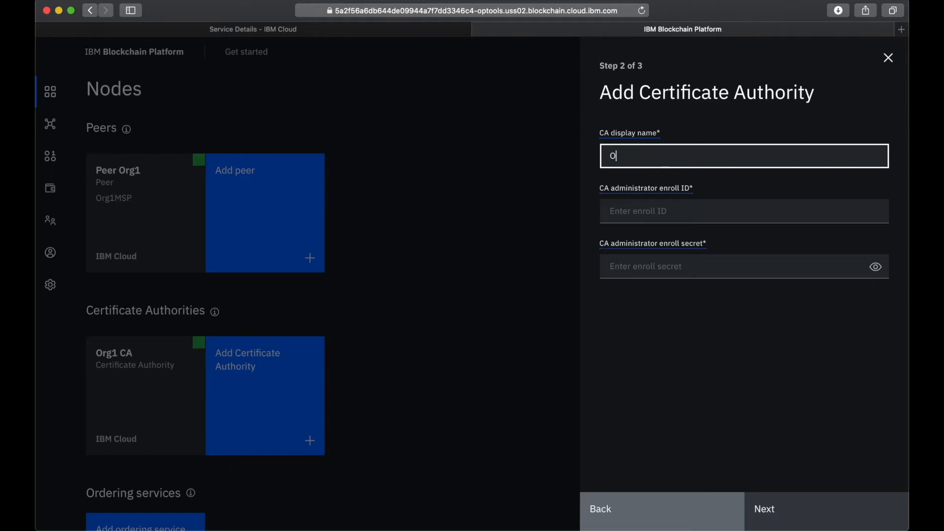
pyautogui.write('rderer CA')
# Set the CA administrator enroll ID to admin, enter its enroll secret, and add the Orderer CA
pyautogui.click(677, 203)
pyautogui.write('admin')
pyautogui.click(715, 268)
pyautogui.write('adminpw')
pyautogui.click(874, 268)
pyautogui.click(794, 508)
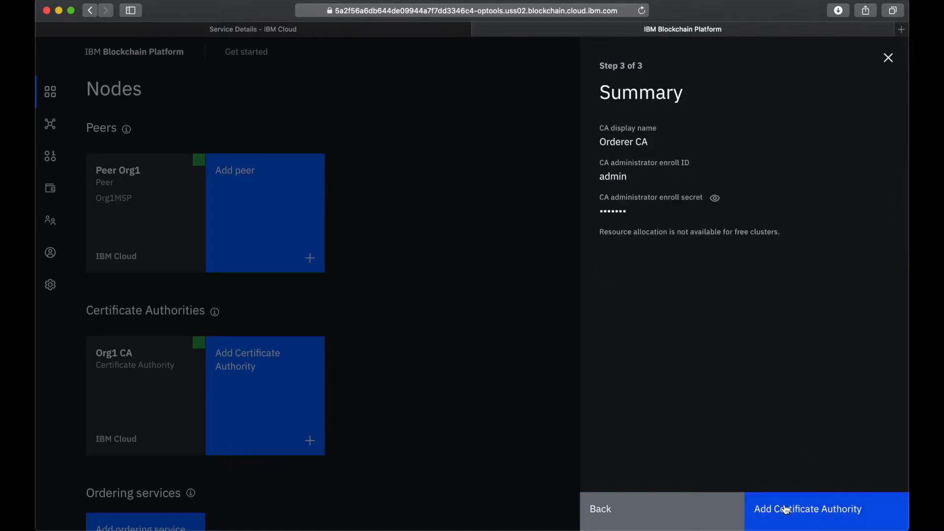
pyautogui.click(815, 522)
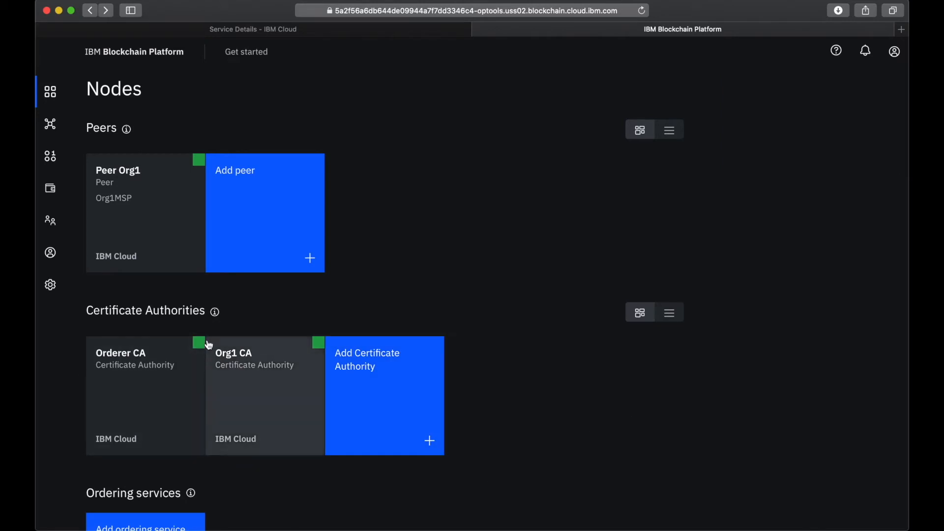
# Start associating an identity with Orderer CA, using enroll ID admin and its enroll secret
pyautogui.moveTo(199, 350)
pyautogui.click(158, 410)
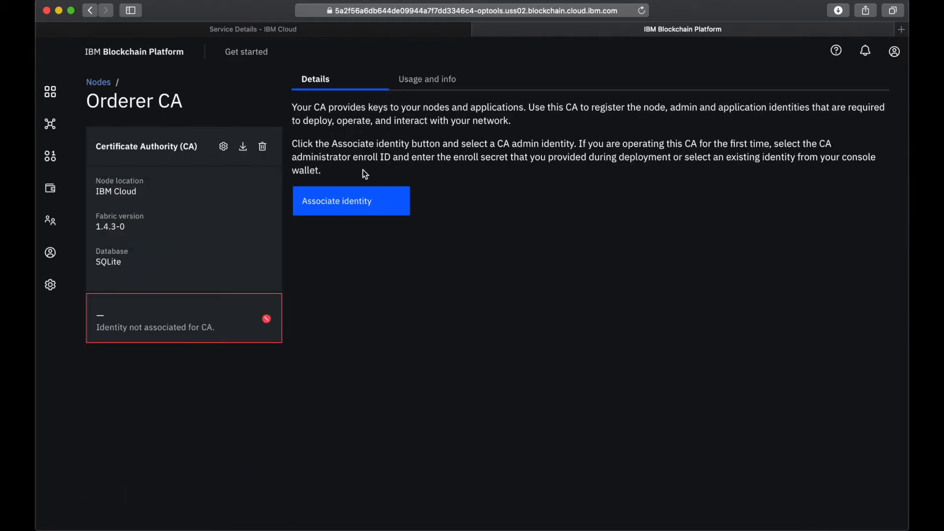
pyautogui.click(343, 205)
pyautogui.click(648, 262)
pyautogui.write('admin')
pyautogui.press('Tab')
pyautogui.write('ad')
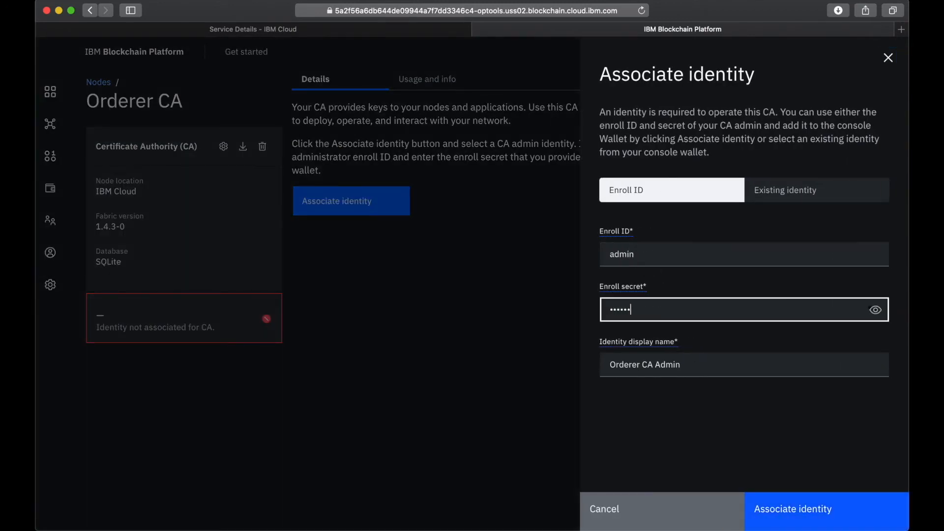
pyautogui.click(875, 310)
# Set the identity display name to Orderer CA Identity and associate it with the Orderer CA
pyautogui.doubleClick(658, 366)
pyautogui.write('Identity')
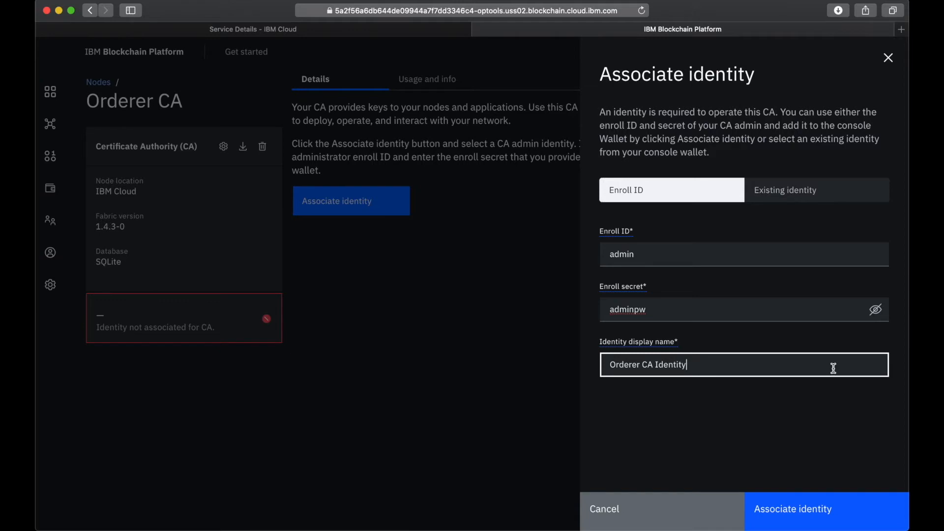
pyautogui.click(832, 511)
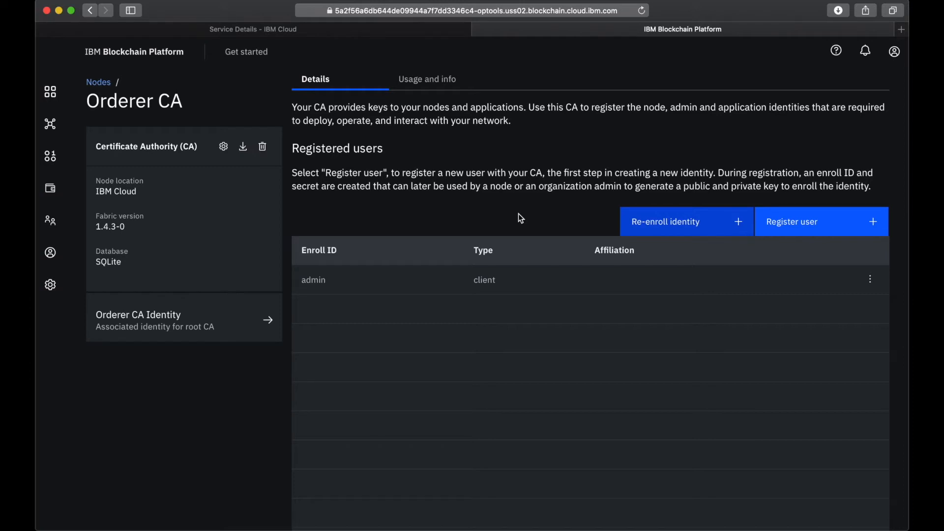
# Register a client user with enroll ID ordereradmin and its enroll secret in Orderer CA, without attributes
pyautogui.click(811, 222)
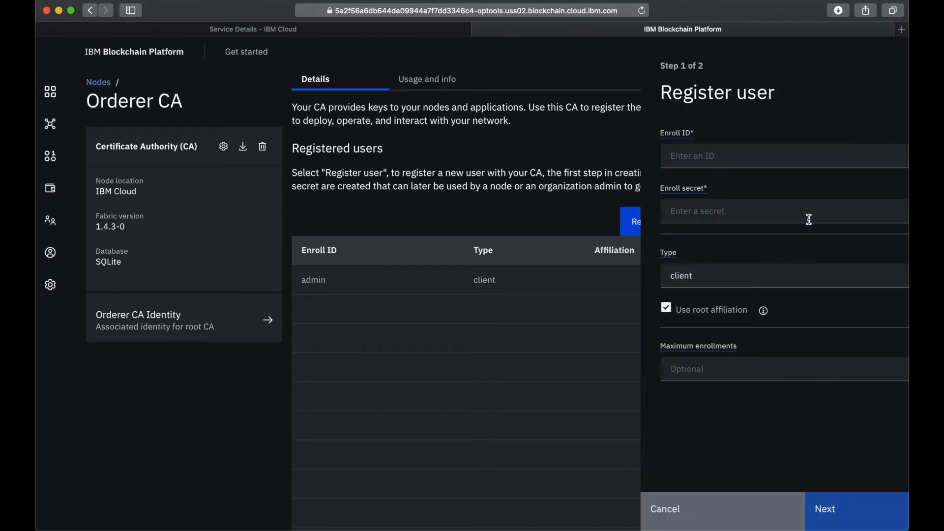
pyautogui.click(671, 151)
pyautogui.write('orde')
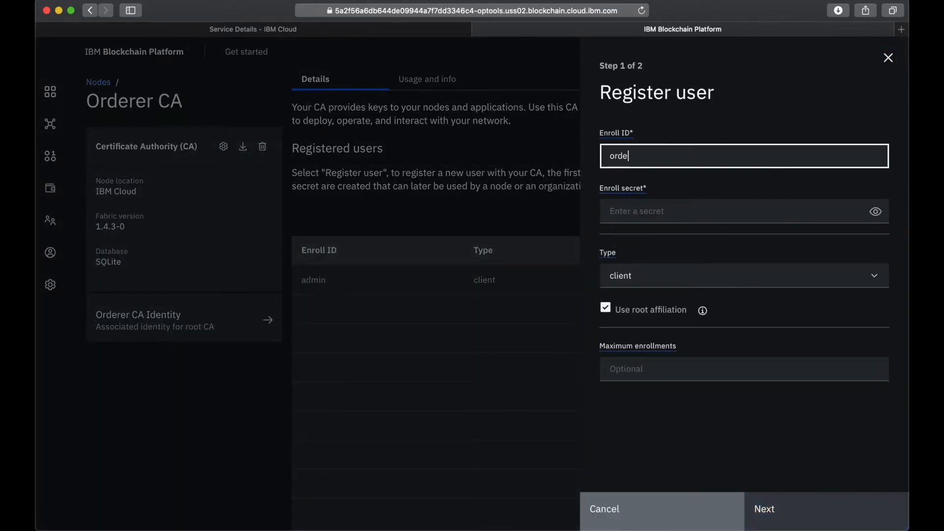
pyautogui.write('reradmin')
pyautogui.click(636, 210)
pyautogui.write('•')
pyautogui.press('BackSpace')
pyautogui.write('••••••••••••')
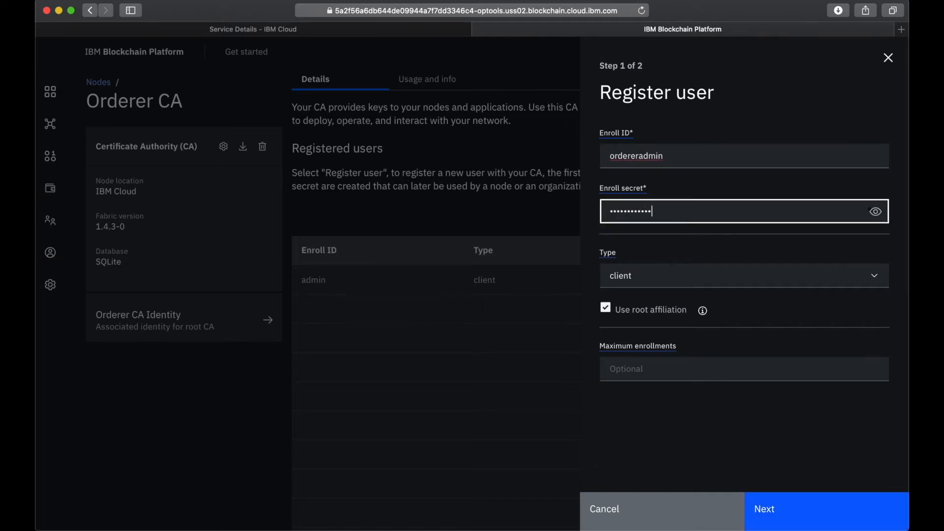
pyautogui.click(875, 212)
pyautogui.click(774, 508)
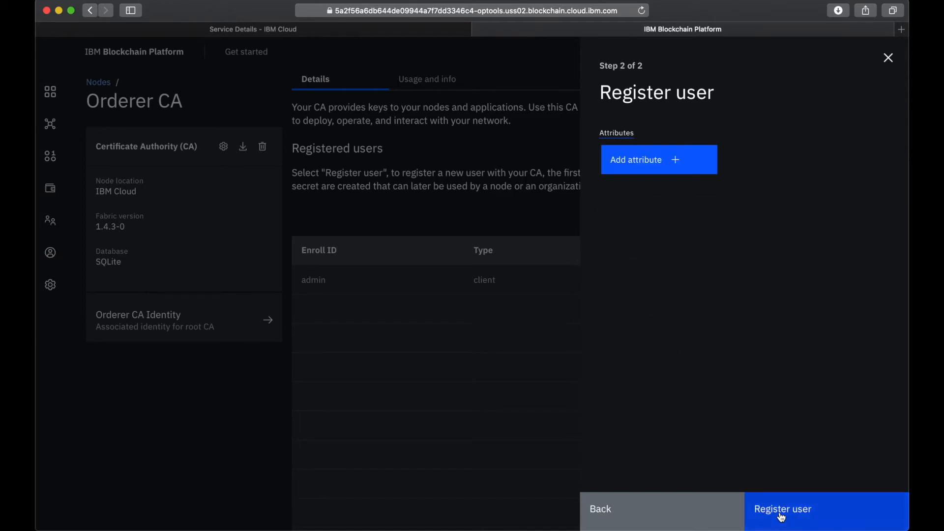
pyautogui.click(782, 517)
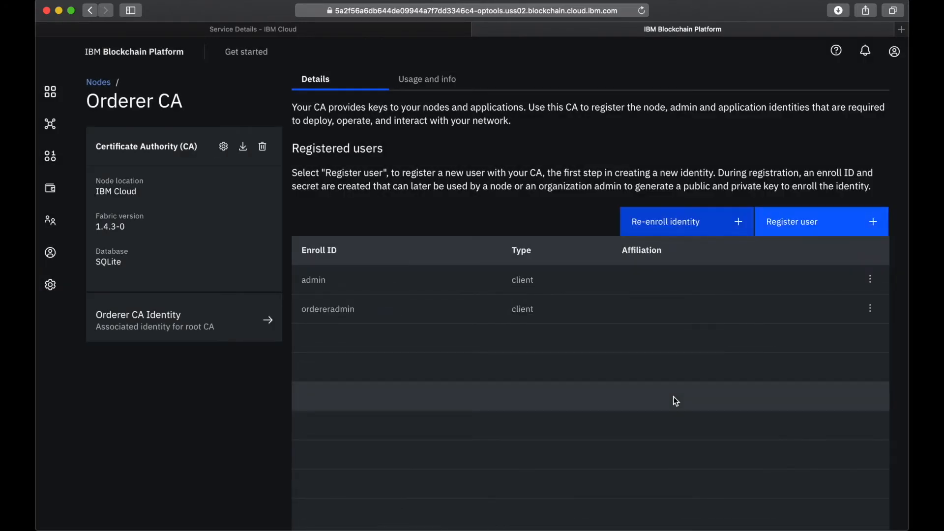
# Register a user of type orderer with enroll ID orderer1 and its enroll secret in Orderer CA, without attributes
pyautogui.click(788, 226)
pyautogui.click(707, 154)
pyautogui.write('o')
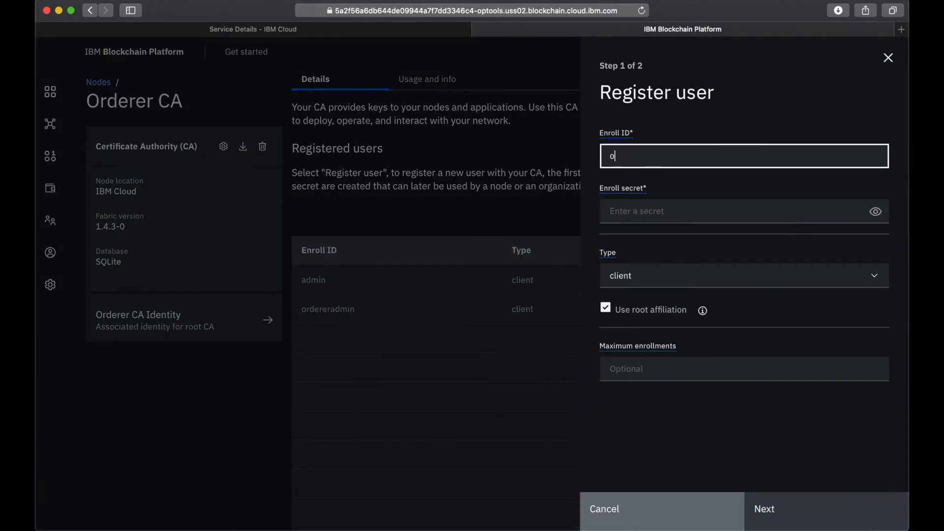
pyautogui.write('rederer1')
pyautogui.click(666, 205)
pyautogui.write('pass')
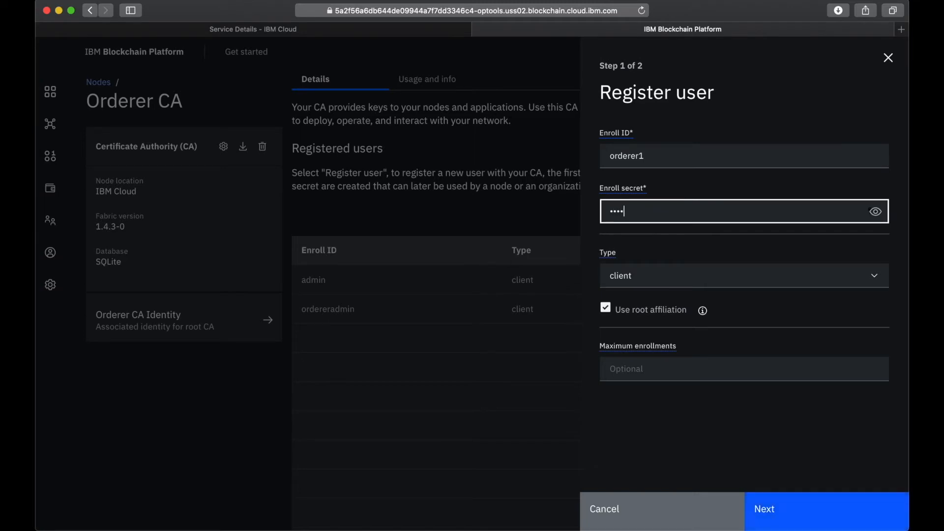
pyautogui.click(875, 211)
pyautogui.click(708, 282)
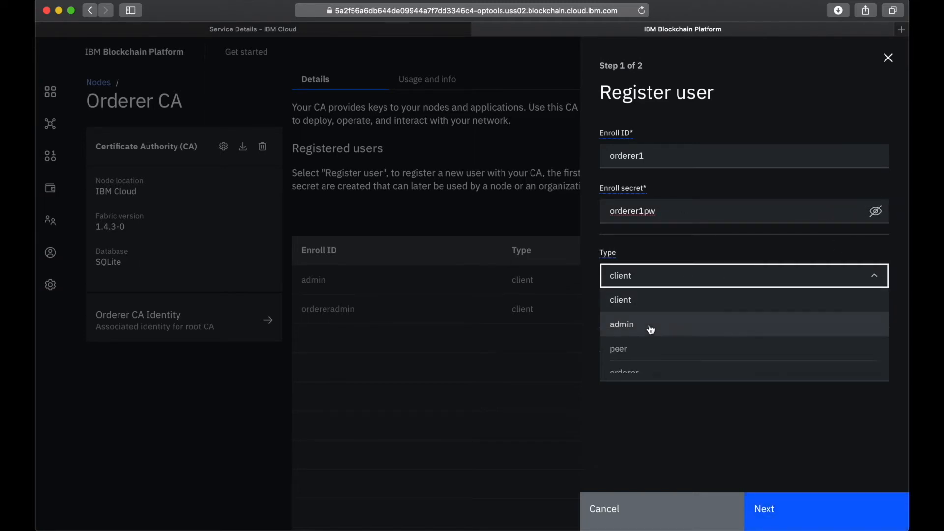
pyautogui.scroll(-3, 651, 329)
pyautogui.click(631, 365)
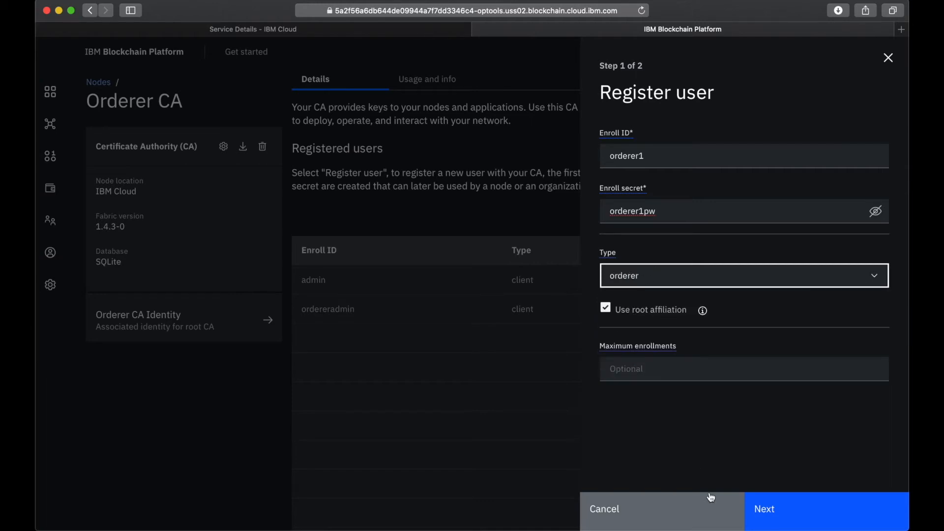
pyautogui.click(817, 519)
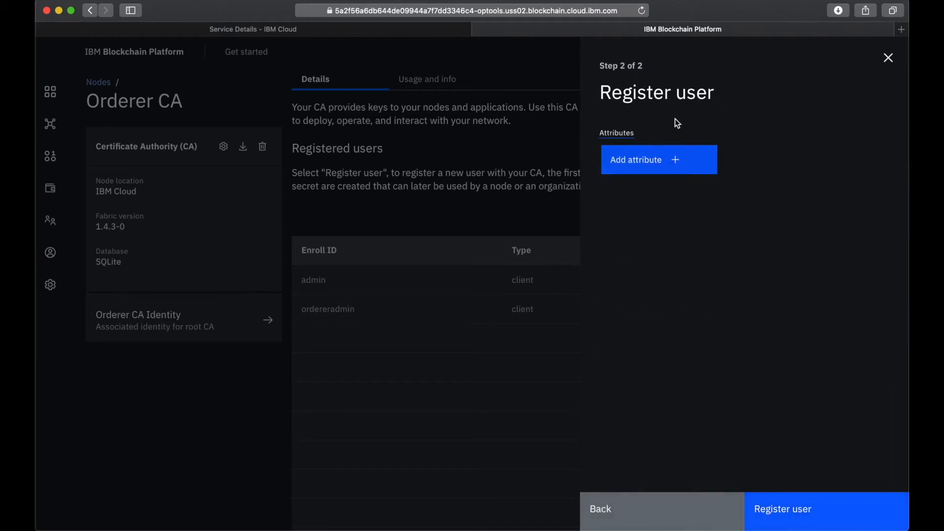
pyautogui.click(796, 514)
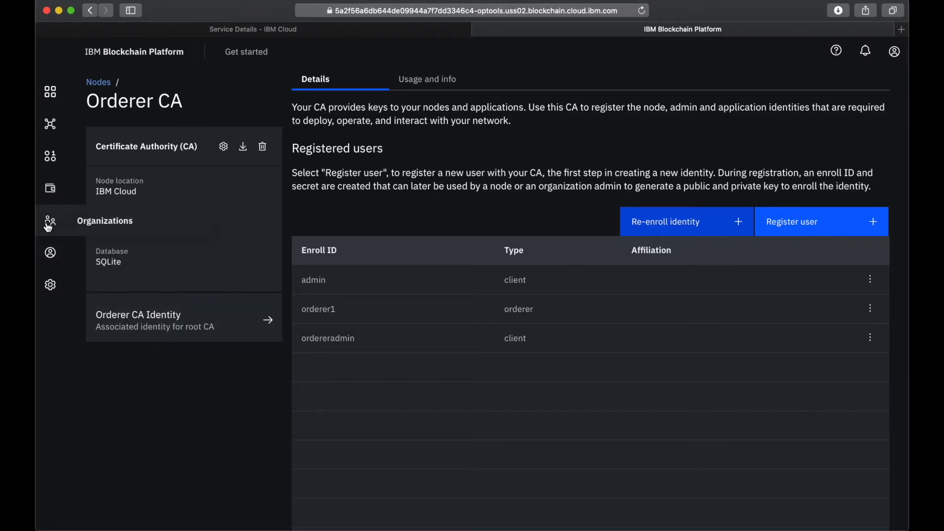
# Start a new organization MSP definition with both the display name and the MSP ID set to OrdererMSP
pyautogui.click(49, 225)
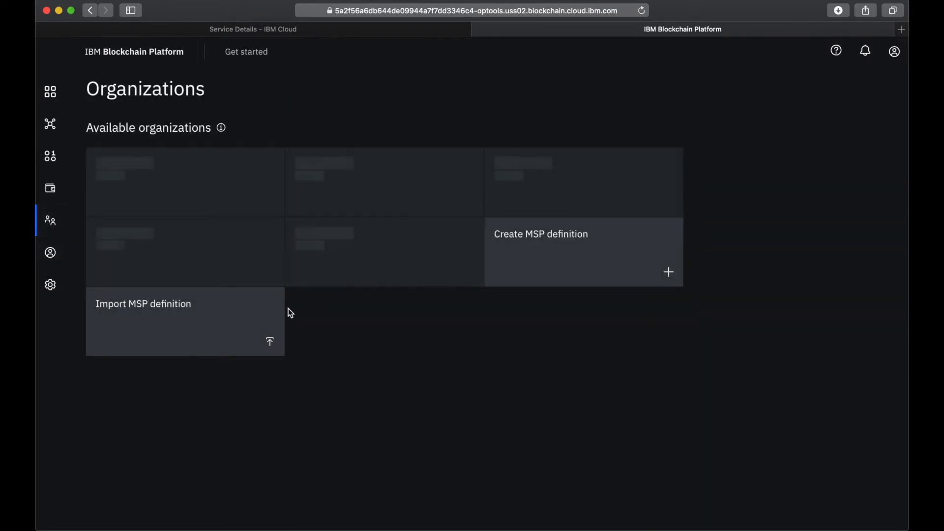
pyautogui.click(385, 188)
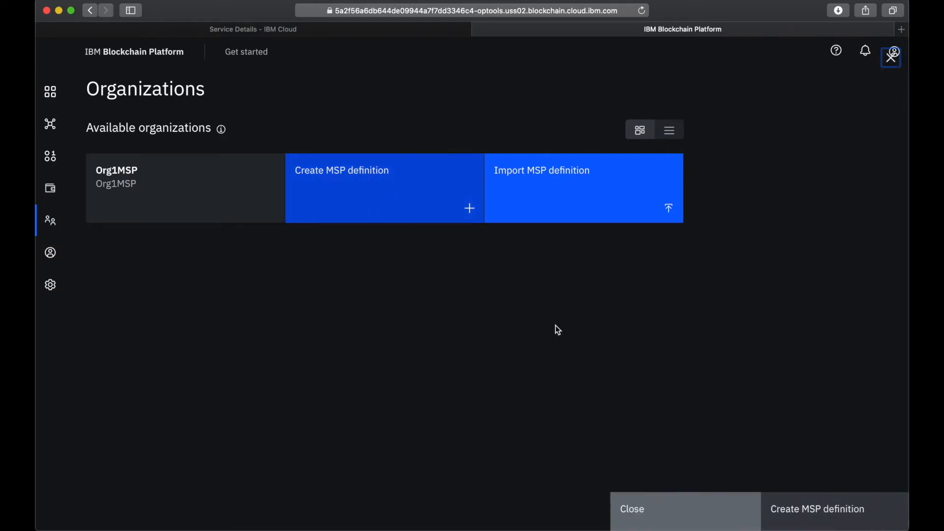
pyautogui.click(598, 237)
pyautogui.write('O')
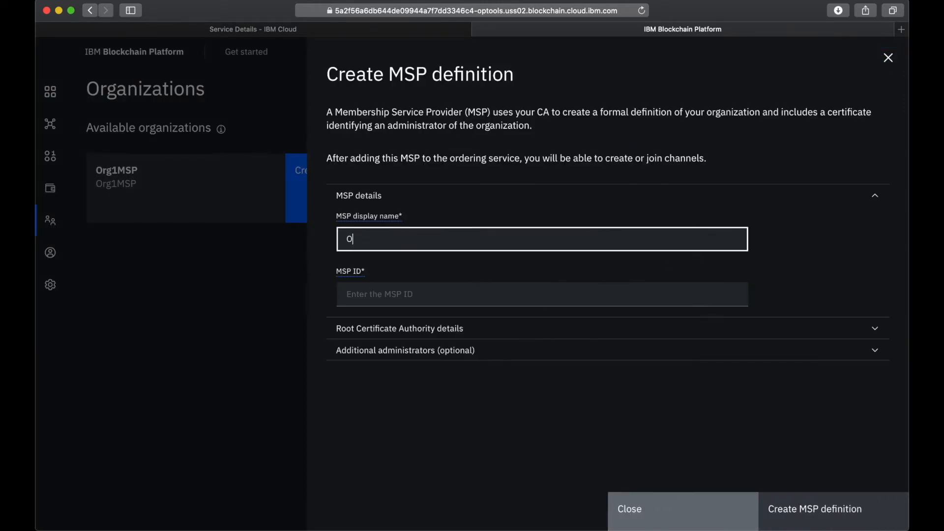
pyautogui.write('rdererMSP')
pyautogui.click(535, 305)
pyautogui.write('Or')
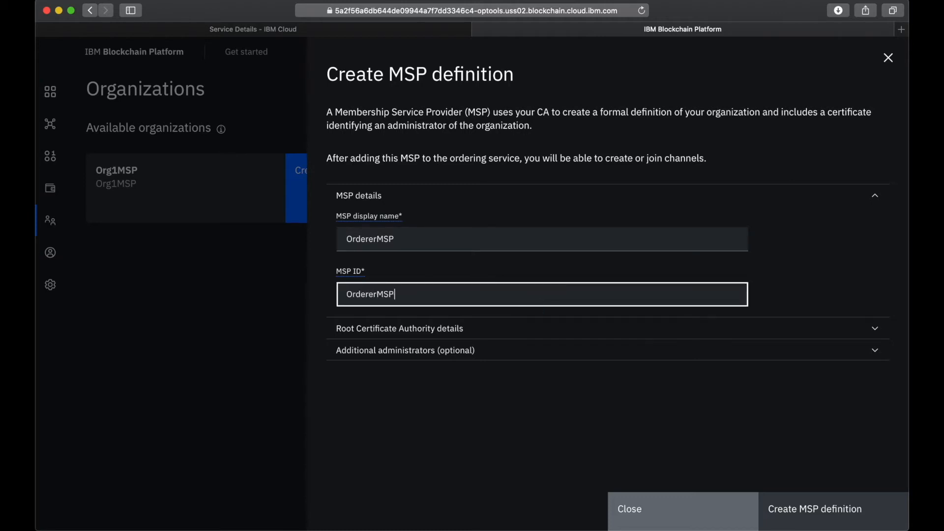
# Choose Orderer CA as the root certificate authority of the OrdererMSP definition
pyautogui.click(480, 327)
pyautogui.scroll(-3, 482, 354)
pyautogui.click(452, 314)
pyautogui.click(422, 337)
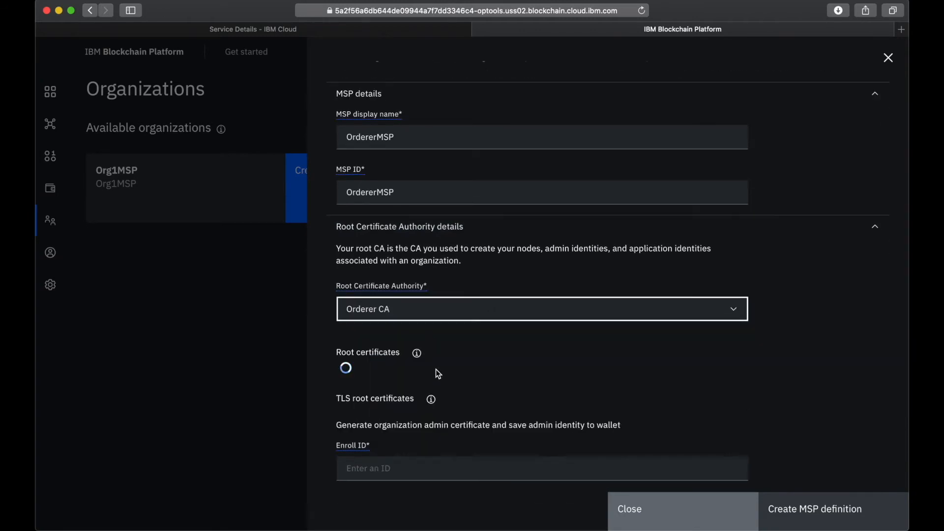
# Select enroll ID ordereradmin for the organization admin certificate and enter its enroll secret, with the secret shown
pyautogui.scroll(-5, 438, 374)
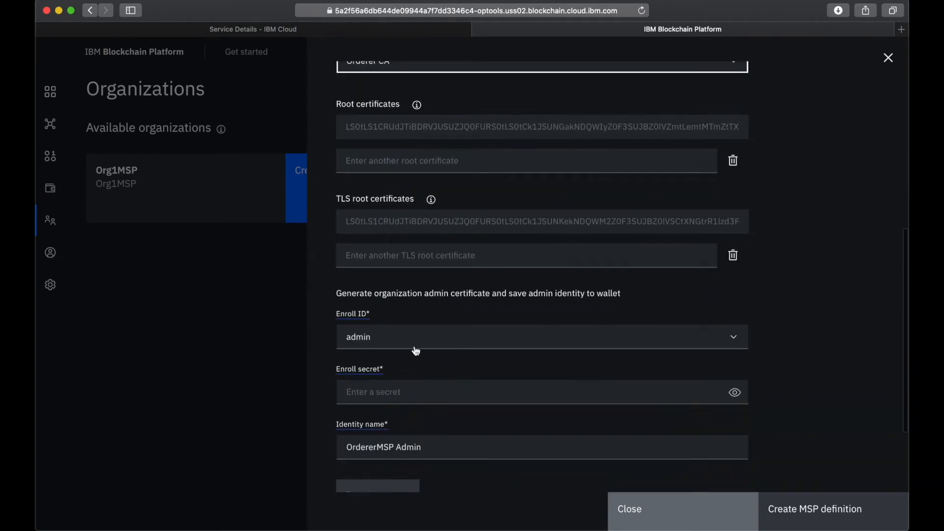
pyautogui.click(416, 343)
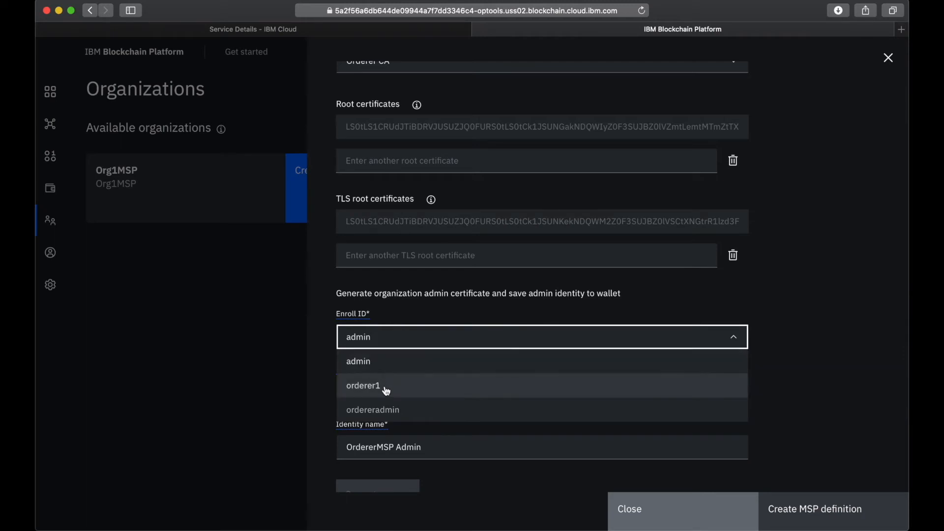
pyautogui.click(387, 415)
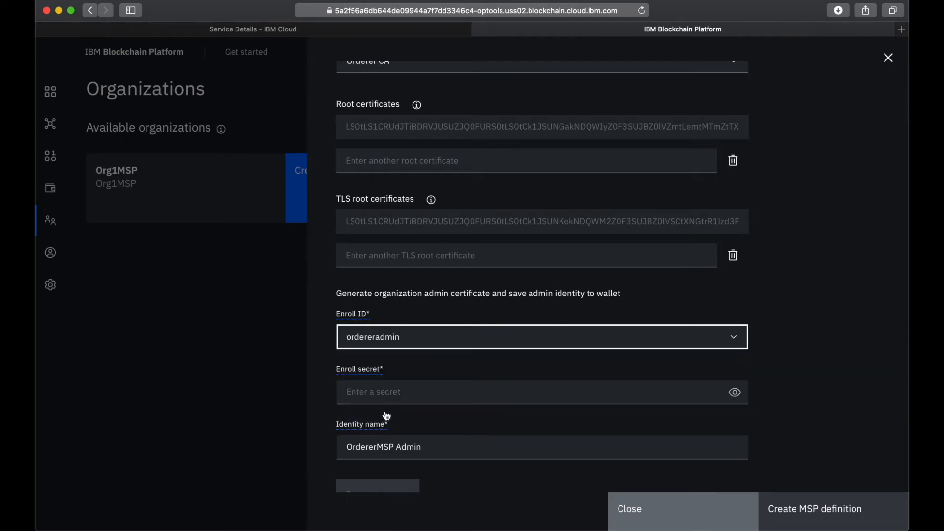
pyautogui.click(382, 387)
pyautogui.write('ordere')
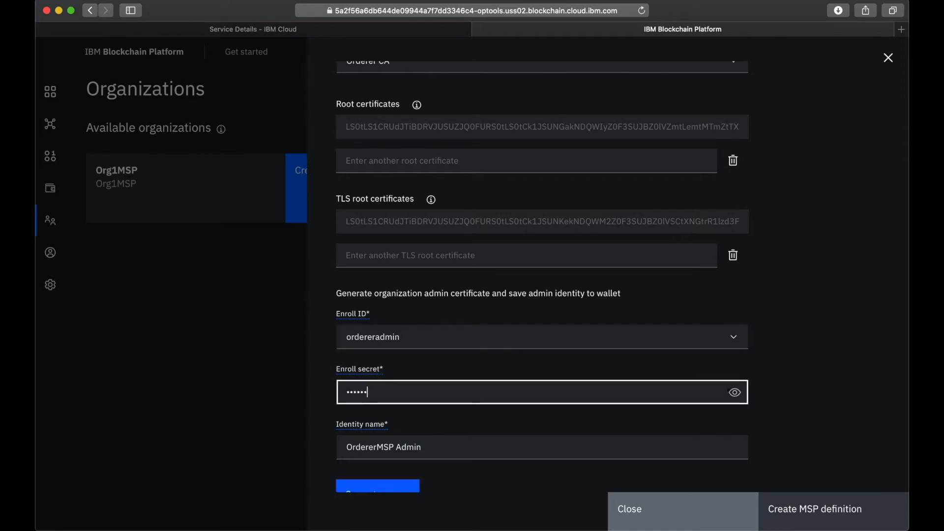
pyautogui.write('radminpw')
pyautogui.click(735, 392)
# Set the admin identity name to Orderer Admin and generate the organization admin certificate
pyautogui.scroll(-4, 567, 417)
pyautogui.click(401, 356)
pyautogui.press('BackSpace')
pyautogui.press('BackSpace')
pyautogui.press('BackSpace')
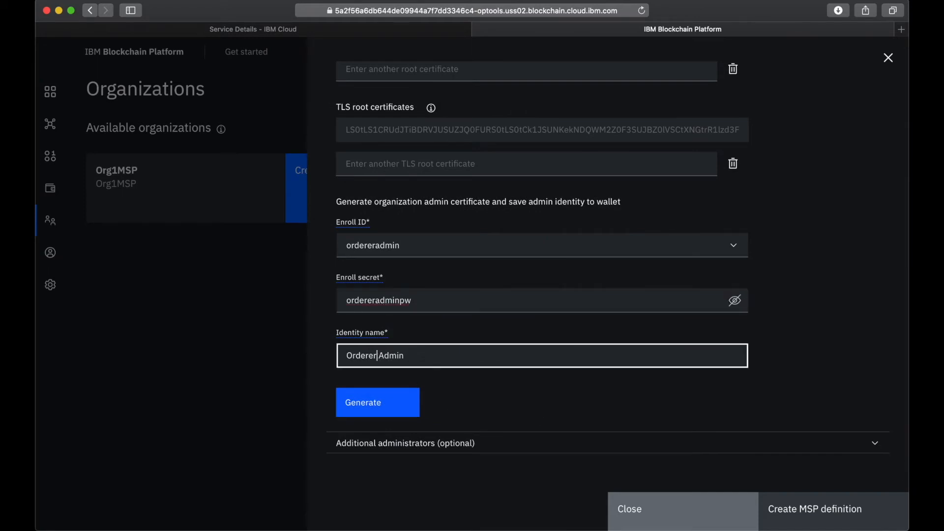
pyautogui.click(393, 406)
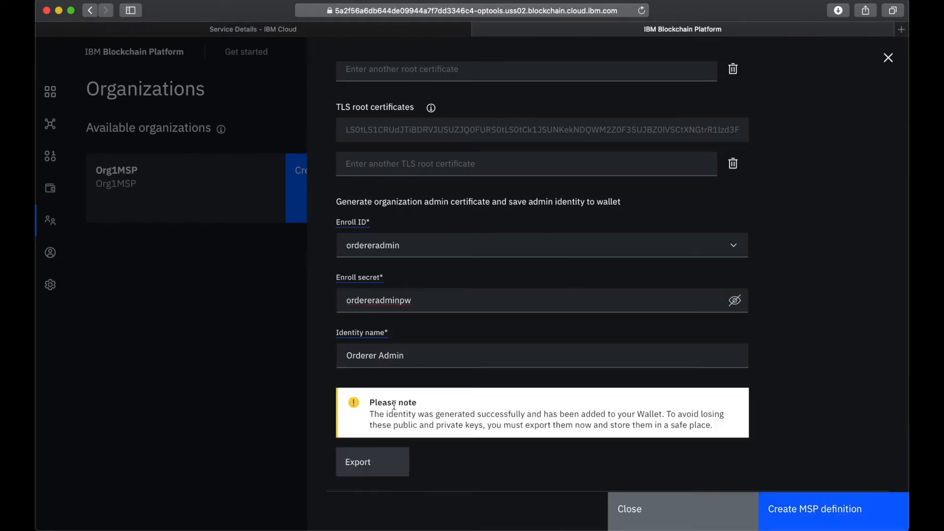
# Export the Orderer Admin identity's keys and create the OrdererMSP definition
pyautogui.click(376, 466)
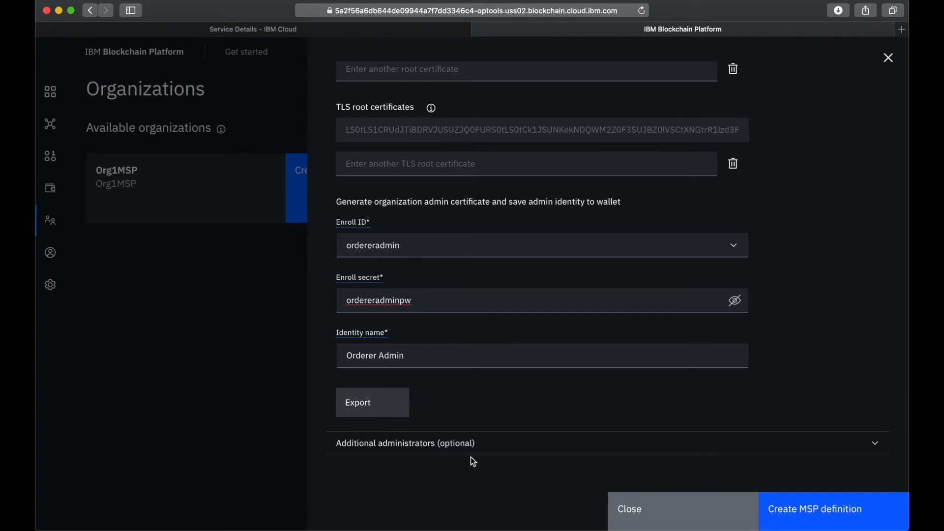
pyautogui.scroll(-3, 470, 456)
pyautogui.click(809, 524)
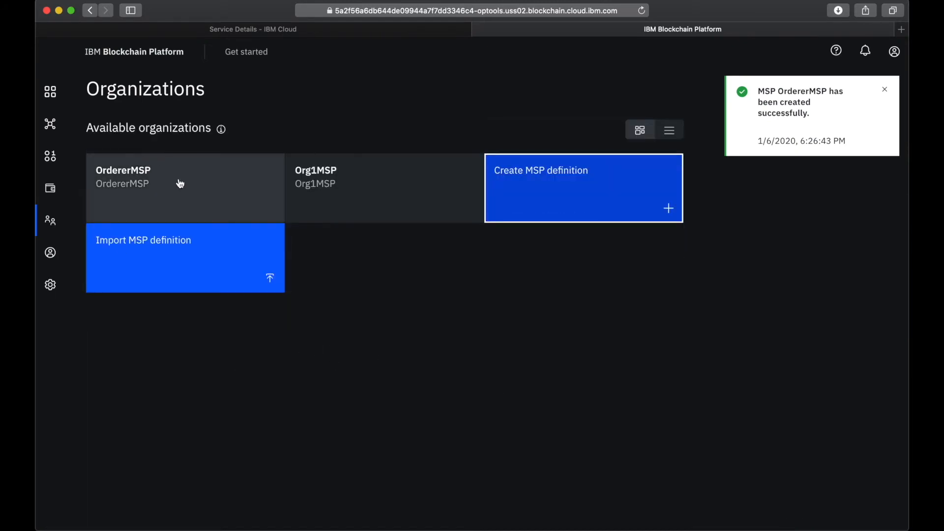
# Start creating an IBM Cloud ordering service in Nodes with the display name Orderer
pyautogui.click(50, 92)
pyautogui.scroll(-4, 296, 370)
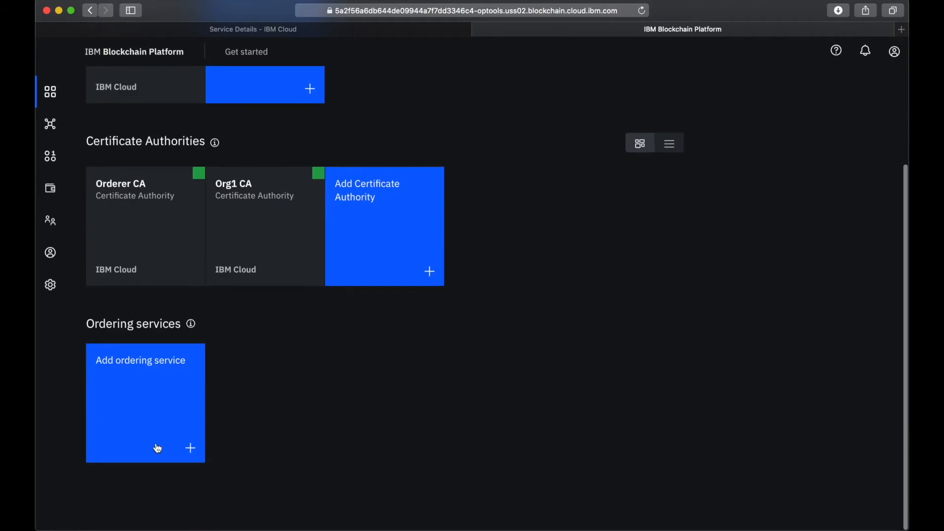
pyautogui.click(142, 421)
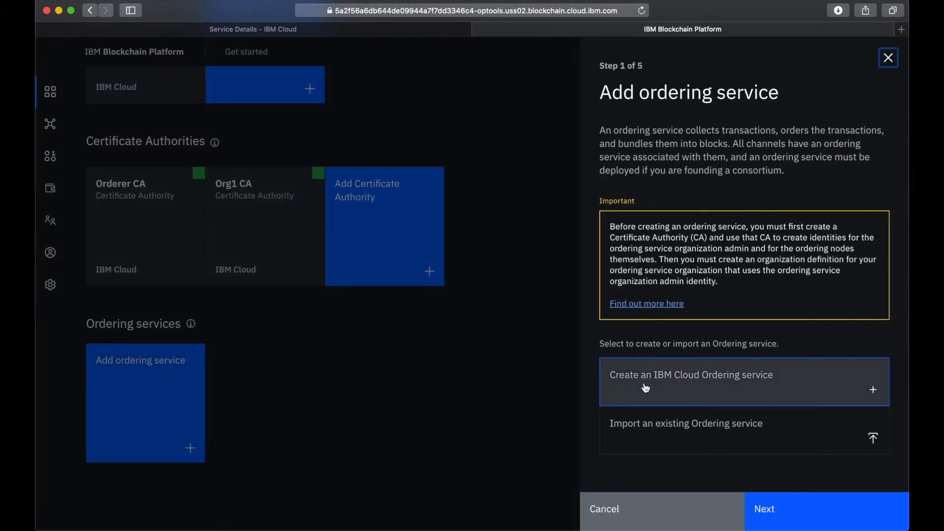
pyautogui.click(652, 387)
pyautogui.click(806, 519)
pyautogui.click(698, 250)
pyautogui.write('Orderer')
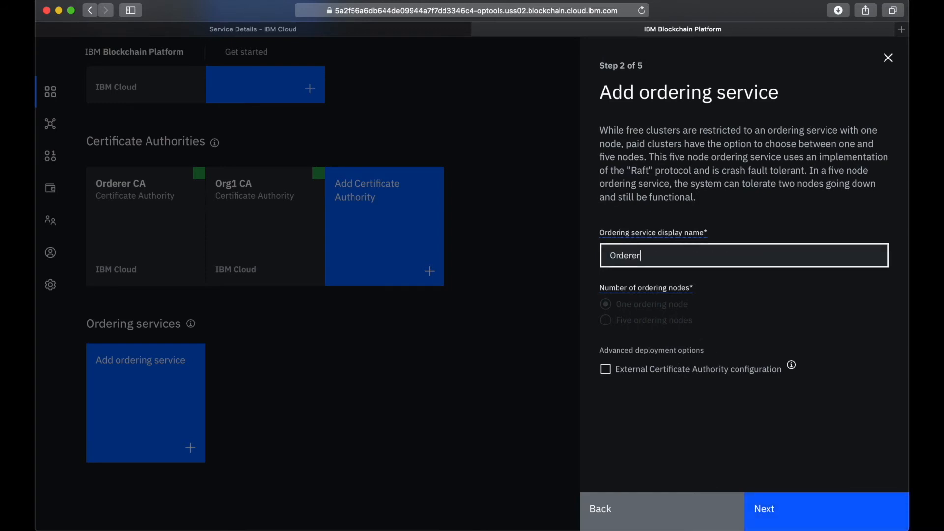
pyautogui.click(790, 511)
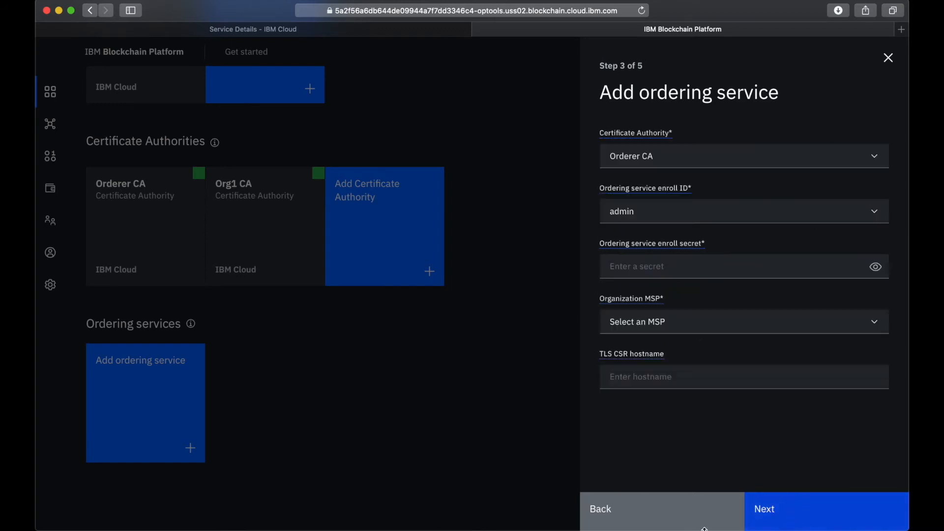
# Configure the ordering service with Orderer CA, enroll ID orderer1, its enroll secret, and OrdererMSP as the organization MSP
pyautogui.click(634, 155)
pyautogui.click(644, 181)
pyautogui.click(655, 216)
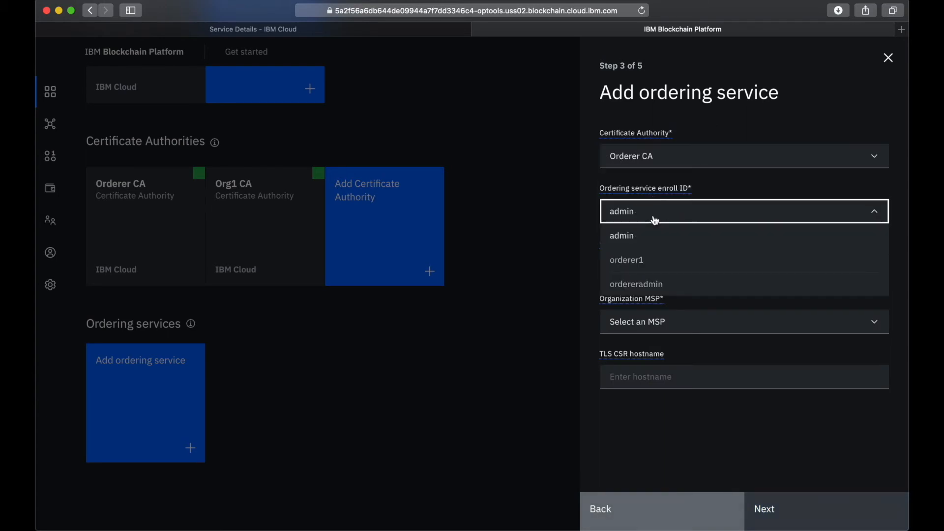
pyautogui.click(648, 260)
pyautogui.write('•••')
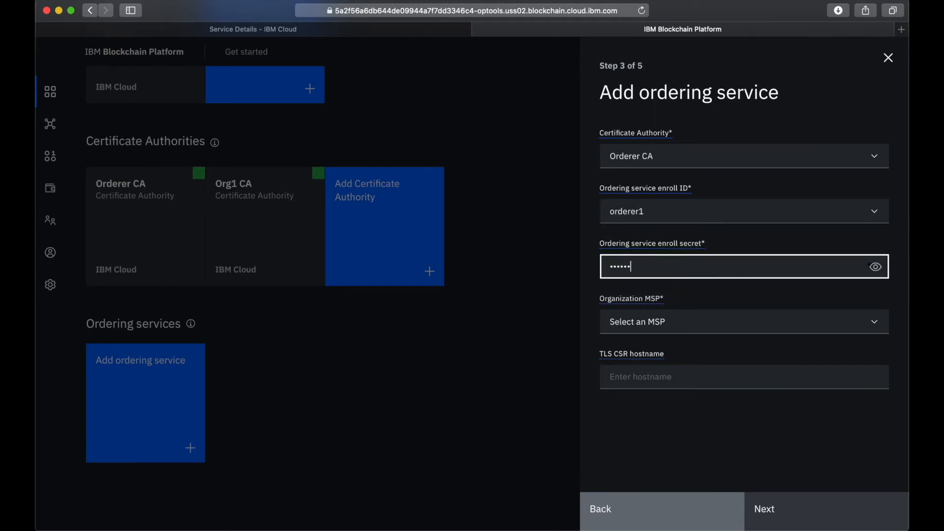
pyautogui.click(876, 267)
pyautogui.click(652, 332)
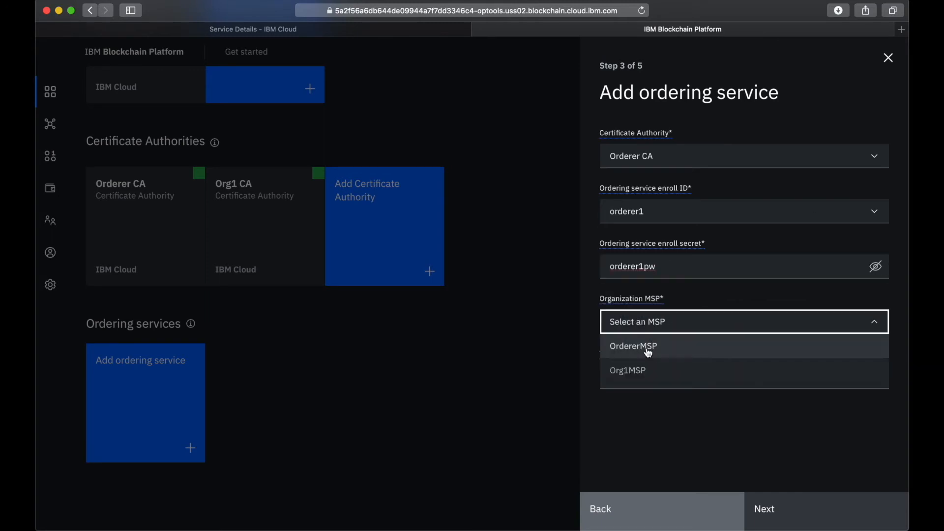
pyautogui.click(639, 344)
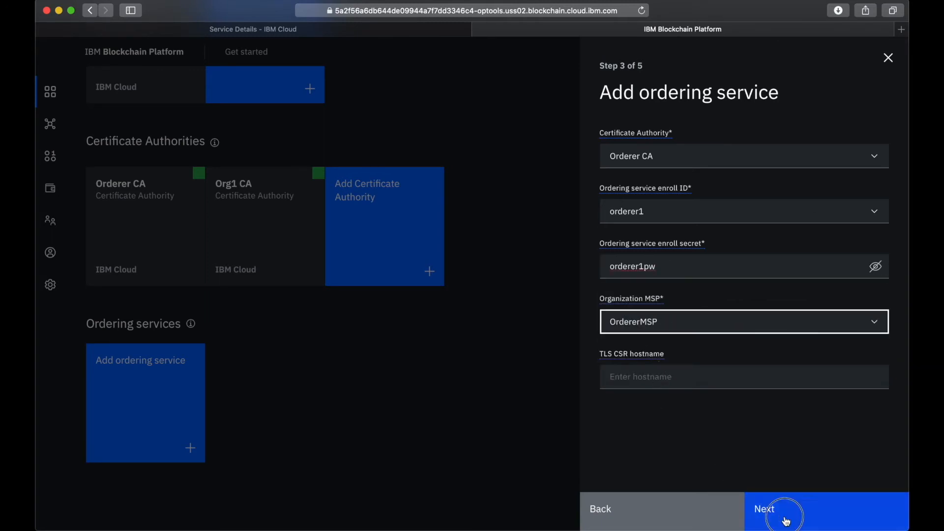
pyautogui.click(757, 516)
# Associate the existing Orderer Admin identity with the ordering service, review the summary with the secret shown, and add the service
pyautogui.click(724, 211)
pyautogui.scroll(-2, 666, 274)
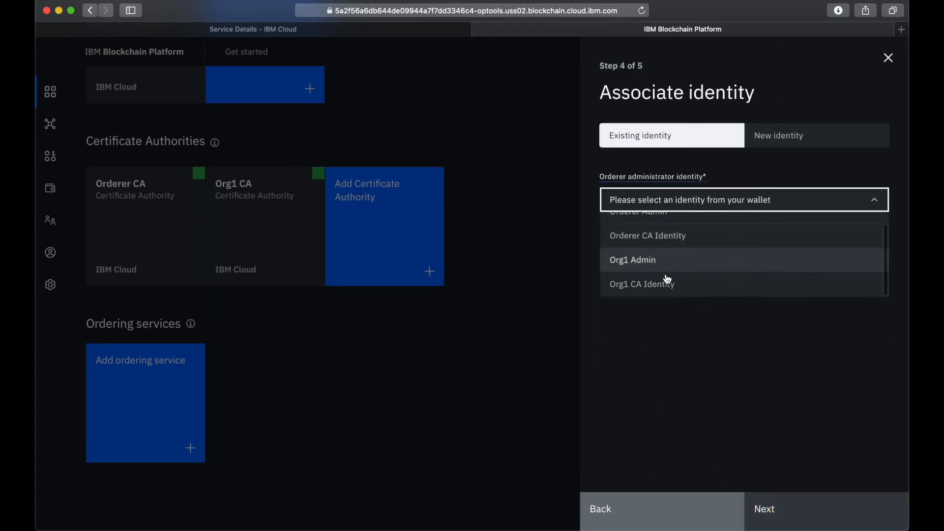
pyautogui.scroll(2, 644, 254)
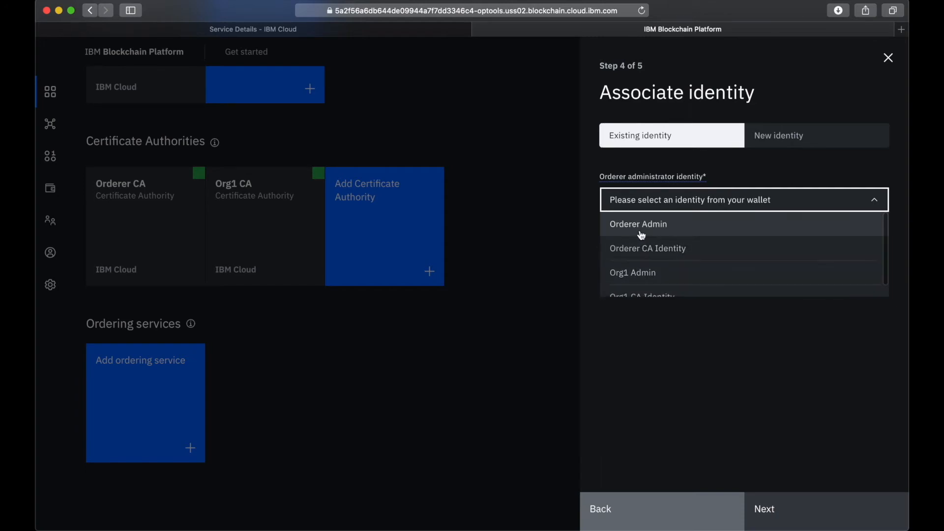
pyautogui.click(644, 227)
pyautogui.click(780, 508)
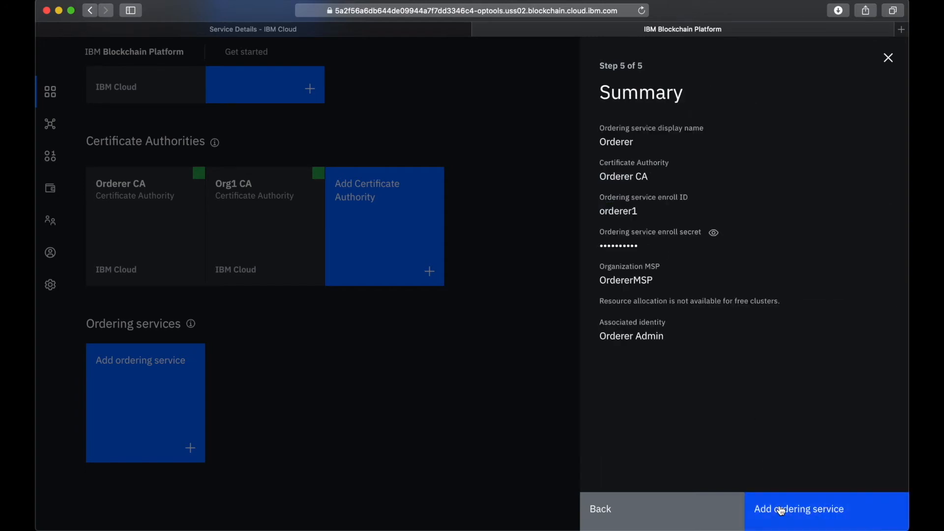
pyautogui.click(714, 230)
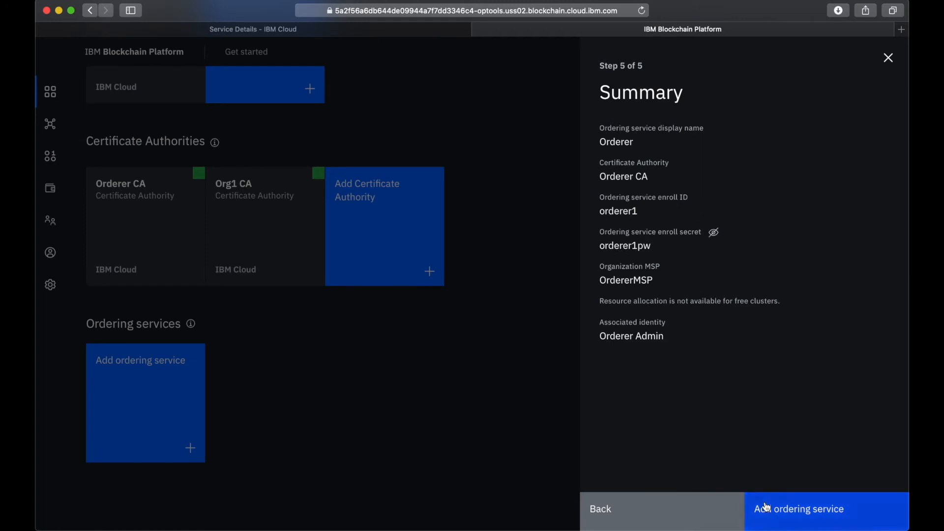
pyautogui.click(809, 518)
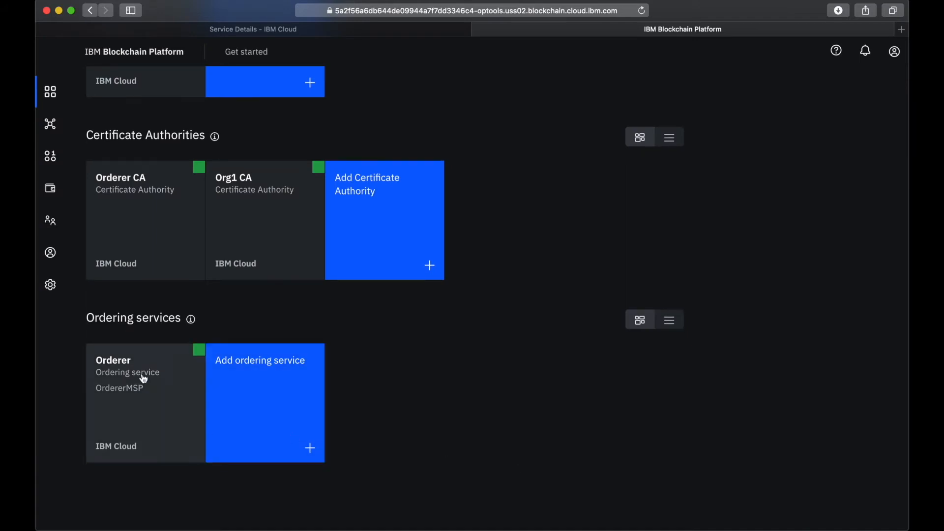
# Add the existing Org1MSP organization to the consortium members of the Orderer ordering service
pyautogui.moveTo(198, 355)
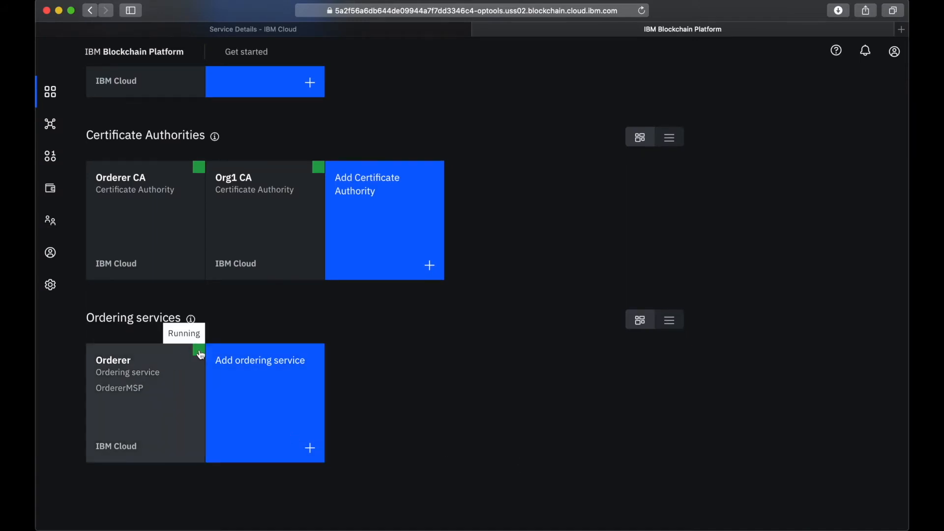
pyautogui.click(154, 413)
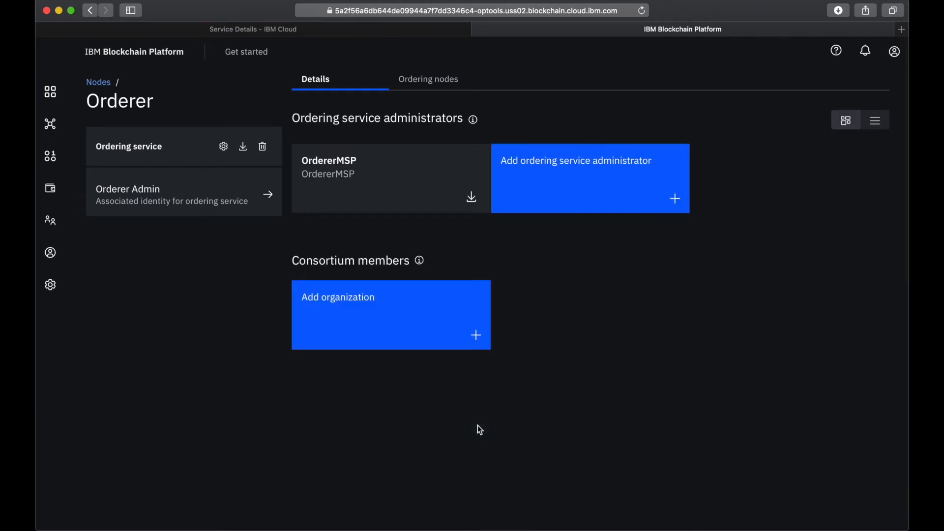
pyautogui.click(348, 316)
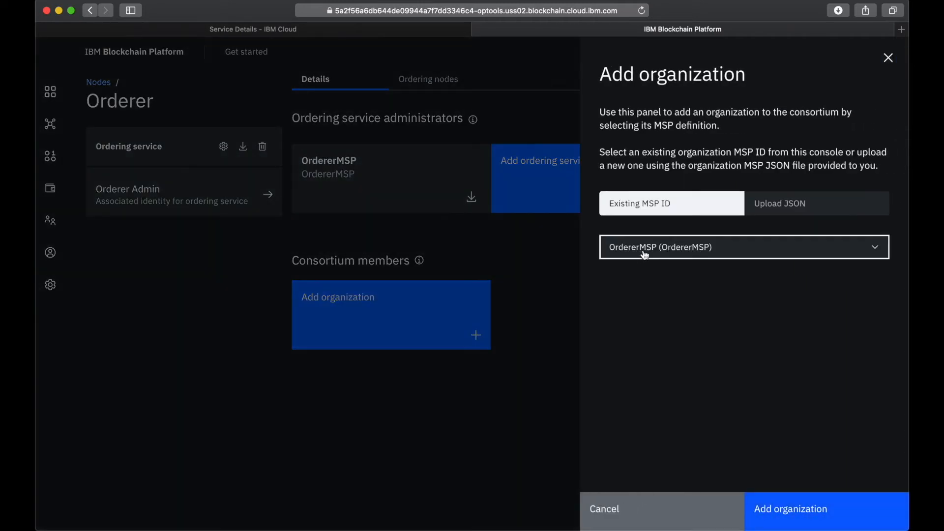
pyautogui.click(644, 254)
pyautogui.click(649, 297)
pyautogui.click(786, 509)
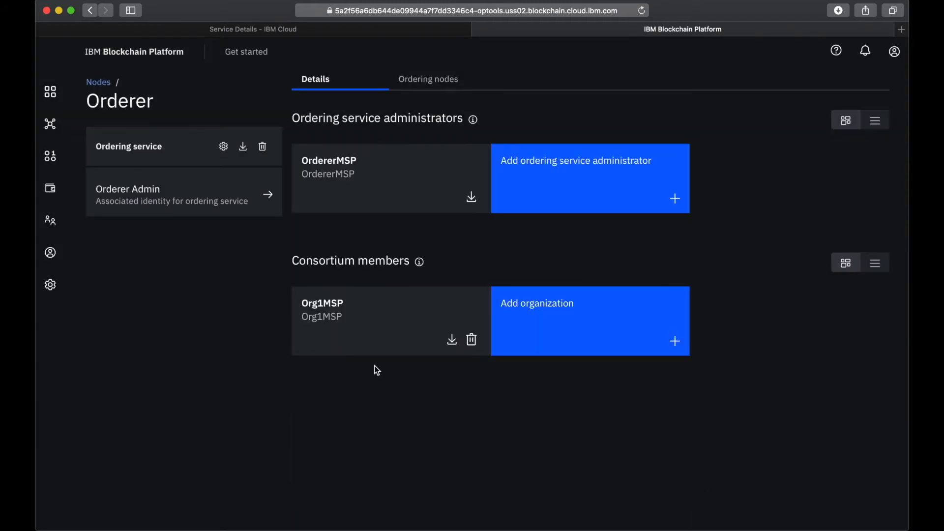
# Start creating a channel named mychannel with Orderer as its ordering service
pyautogui.click(50, 124)
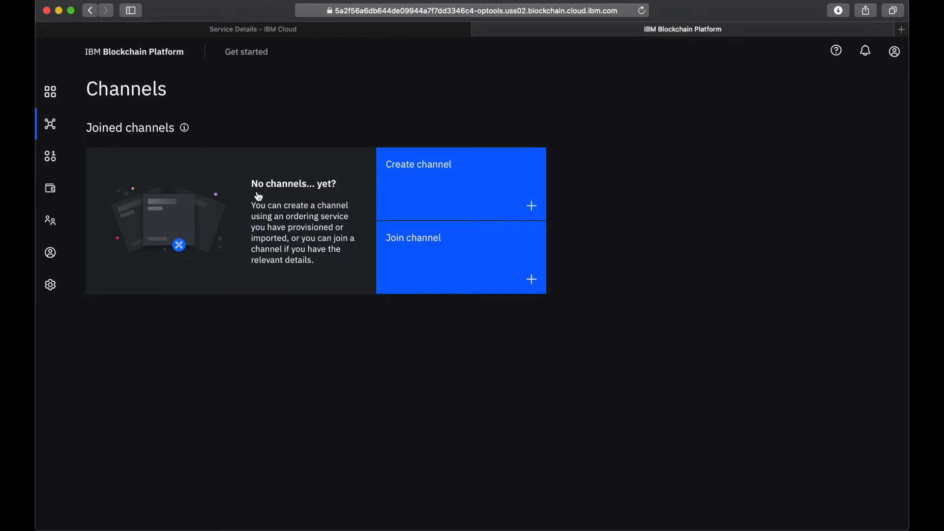
pyautogui.click(448, 176)
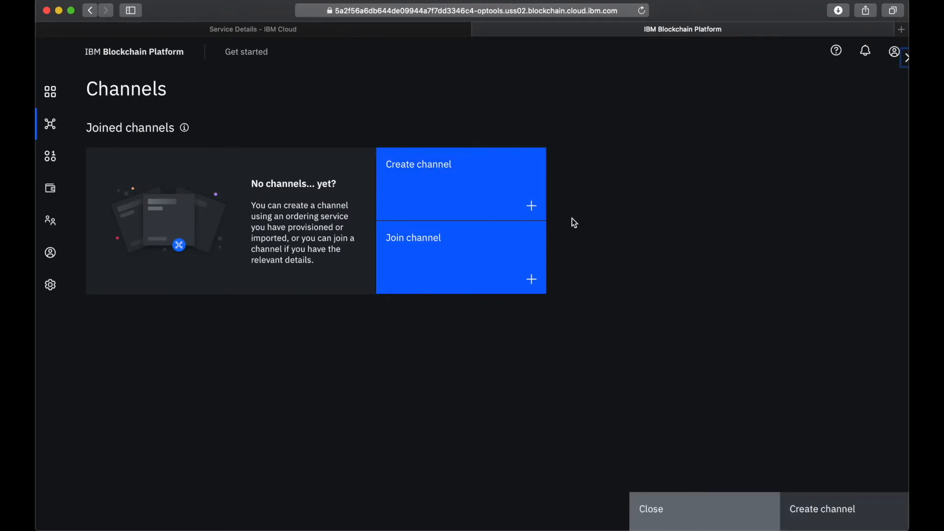
pyautogui.click(364, 350)
pyautogui.write('mychannel')
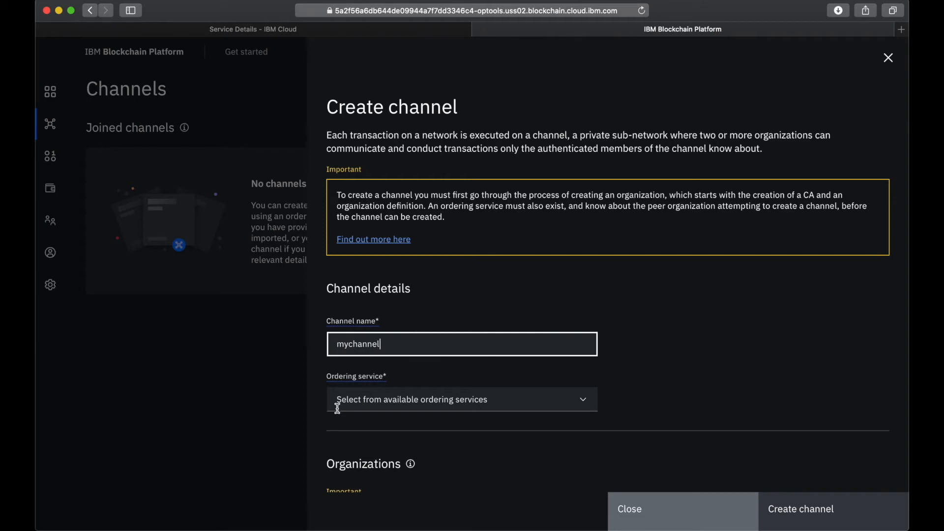
pyautogui.click(379, 403)
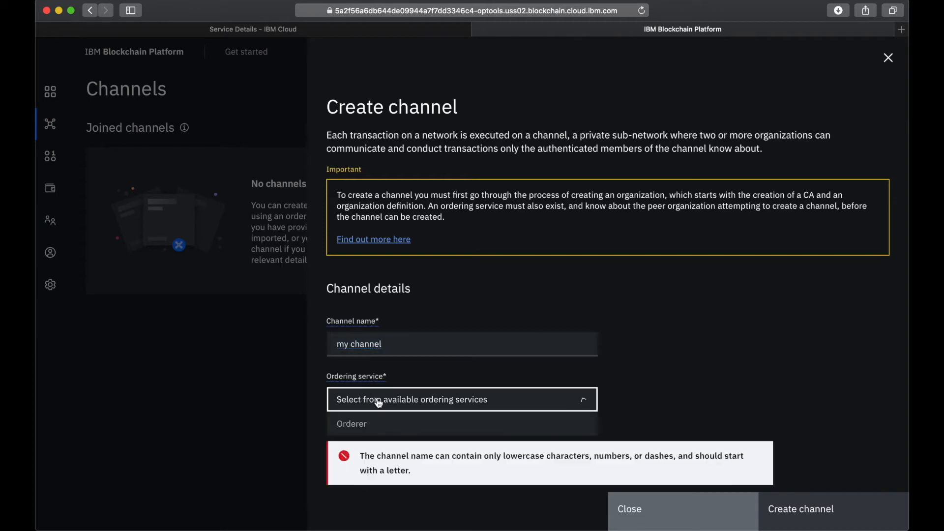
pyautogui.click(394, 349)
pyautogui.hotkey('alt', 'Left')
pyautogui.press('BackSpace')
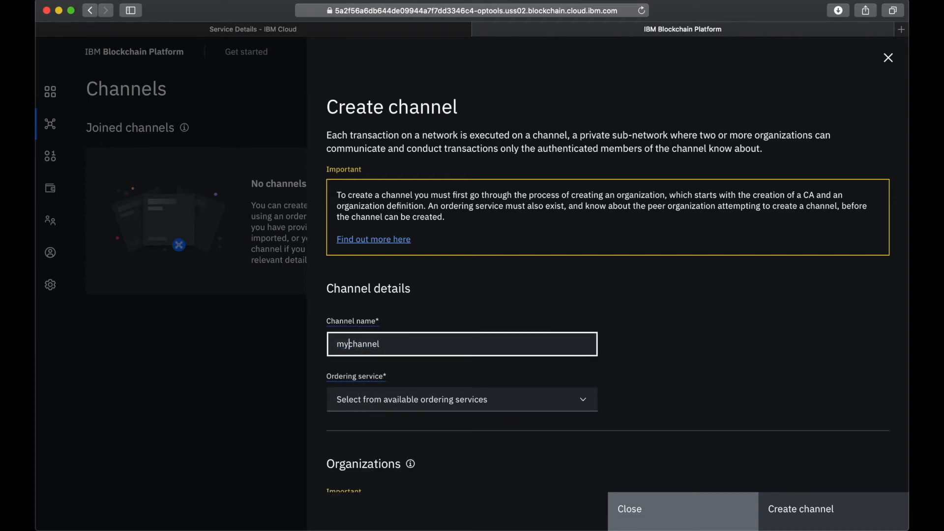
pyautogui.click(425, 396)
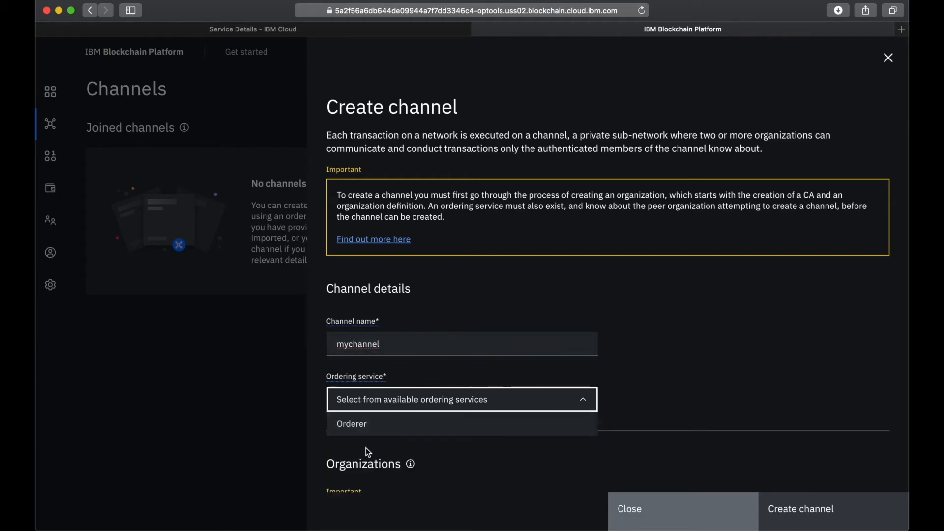
pyautogui.click(372, 423)
# Add Org1MSP to the new channel's organizations and give it the Operator permission
pyautogui.scroll(-3, 428, 432)
pyautogui.scroll(-3, 428, 432)
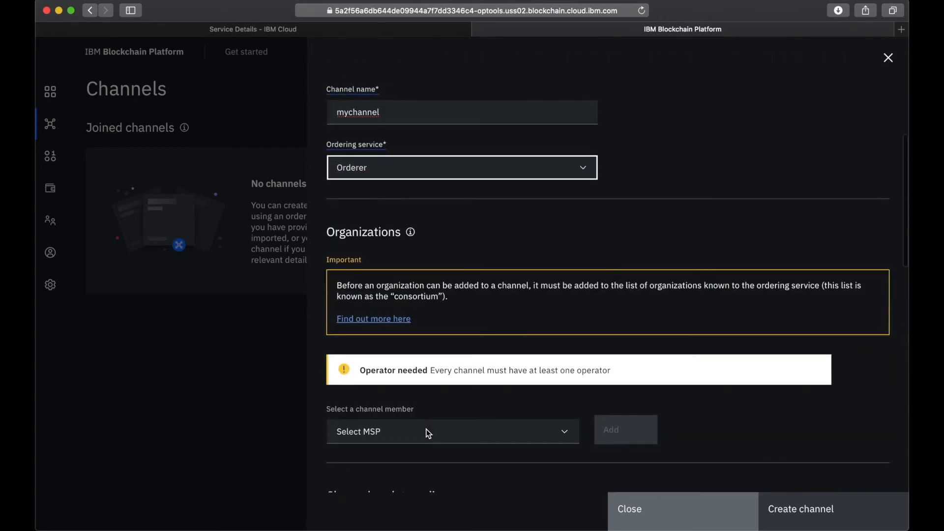
pyautogui.click(383, 394)
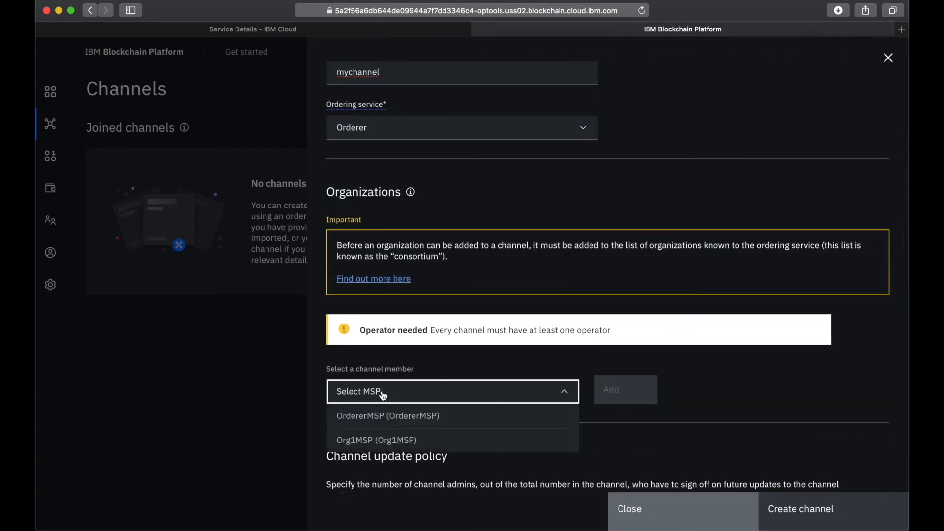
pyautogui.click(372, 440)
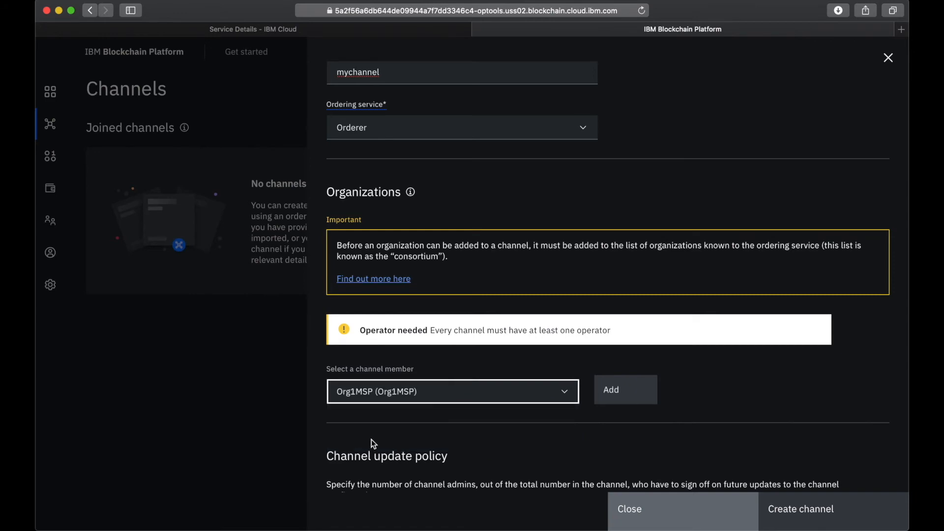
pyautogui.click(634, 389)
pyautogui.scroll(-3, 625, 449)
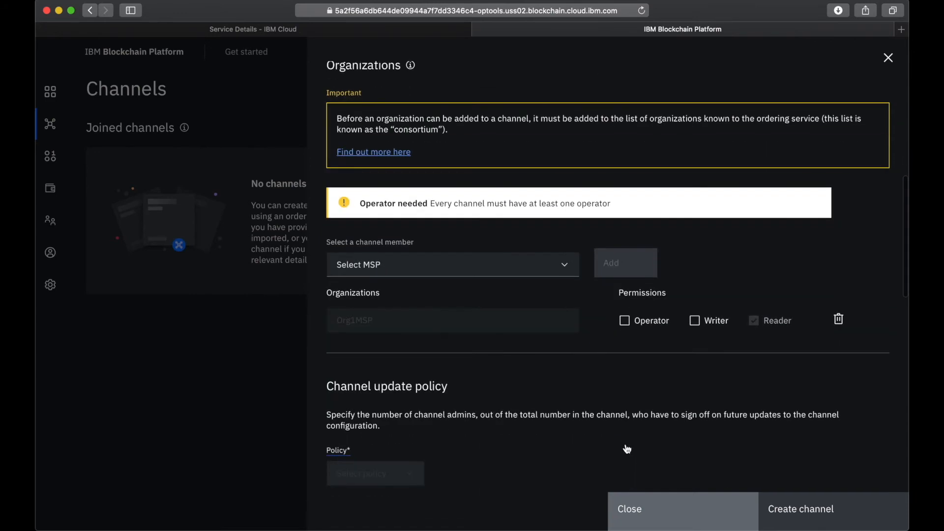
pyautogui.click(625, 328)
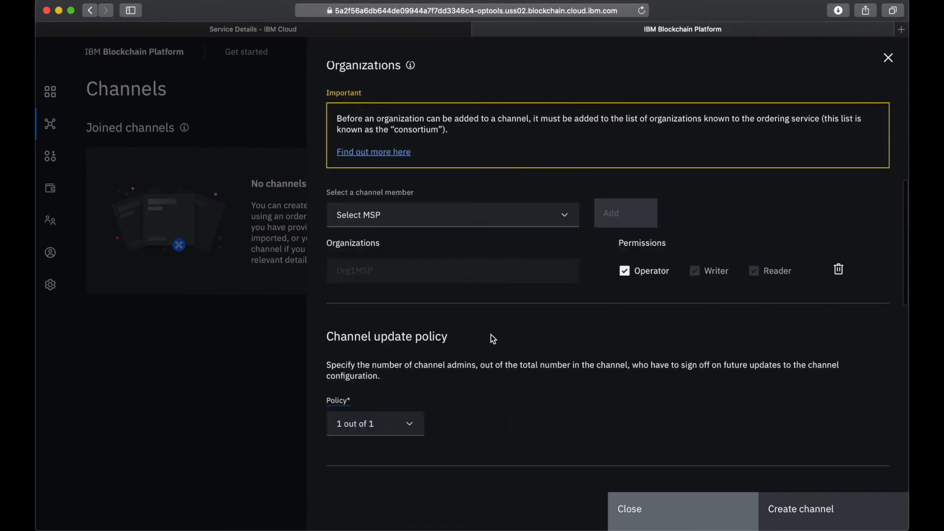
# Set the channel creator MSP to Org1MSP with the Org1 Admin identity, and create the channel
pyautogui.scroll(-12, 491, 334)
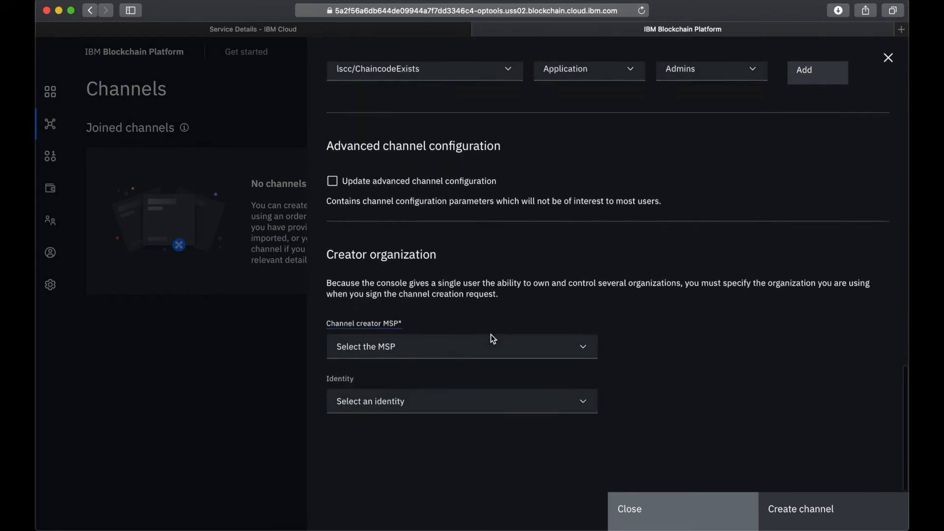
pyautogui.scroll(2, 461, 343)
pyautogui.click(391, 423)
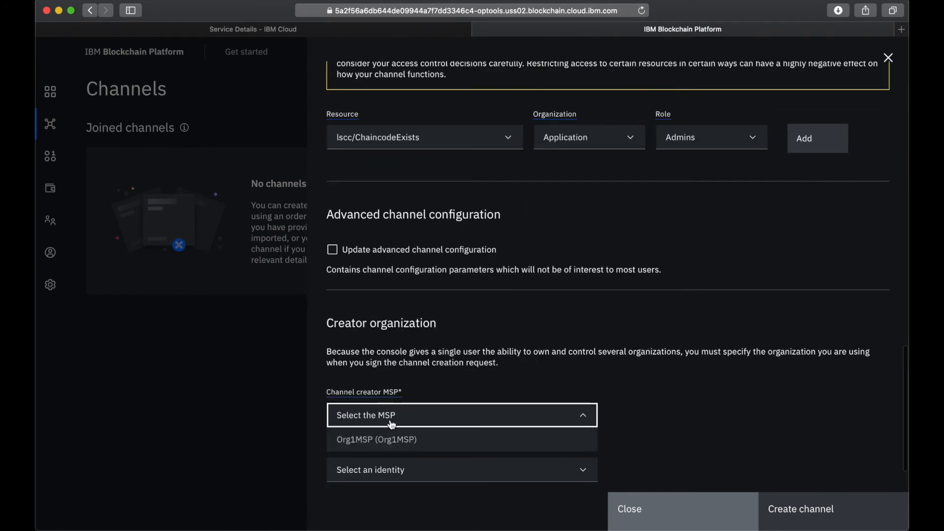
pyautogui.click(391, 443)
pyautogui.click(391, 473)
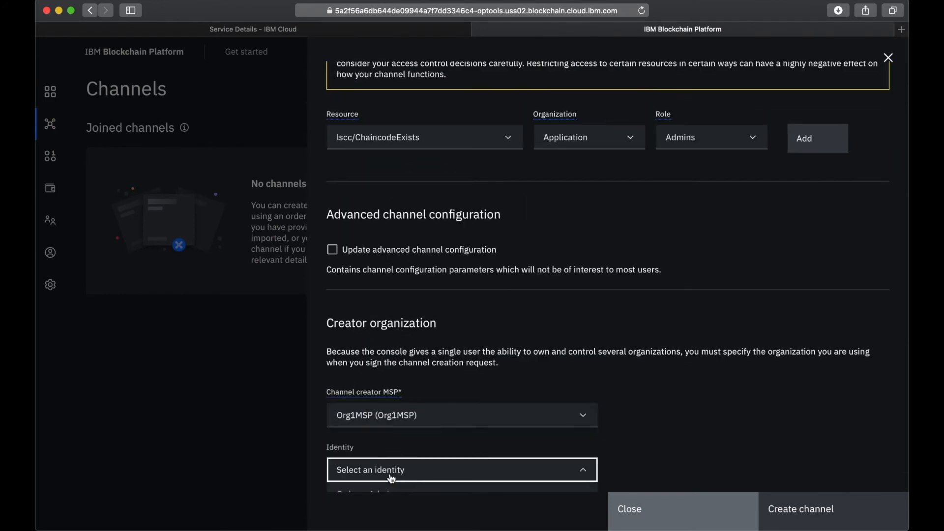
pyautogui.scroll(-4, 392, 478)
pyautogui.click(377, 458)
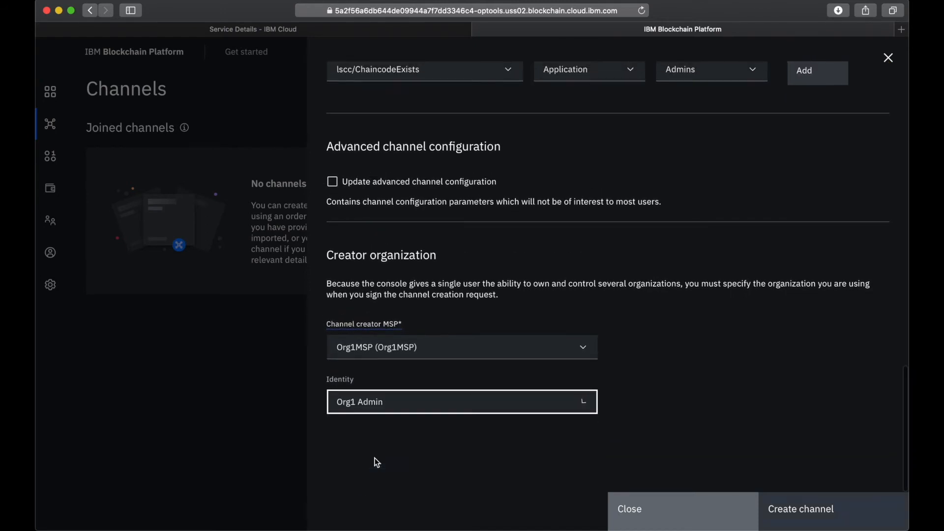
pyautogui.click(806, 522)
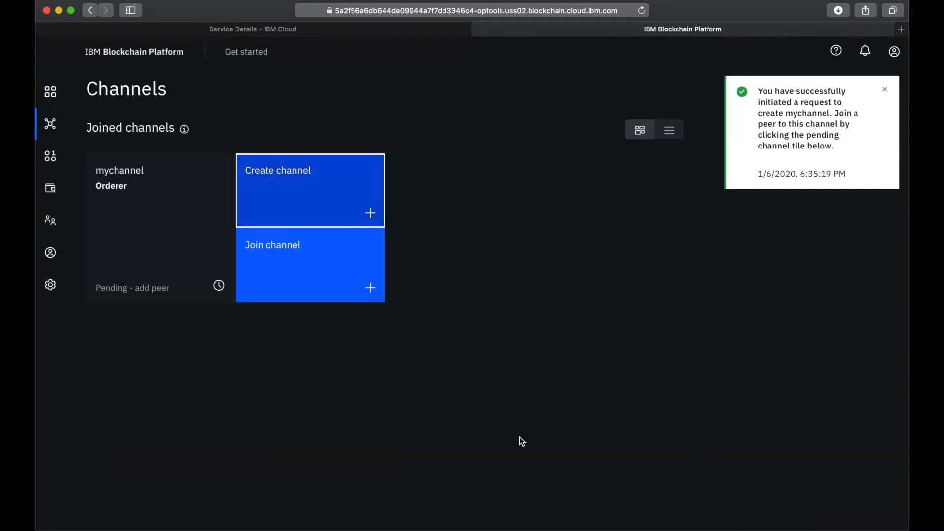
# Join Peer Org1 to mychannel through the Orderer ordering service, leaving the anchor peer option enabled
pyautogui.click(282, 263)
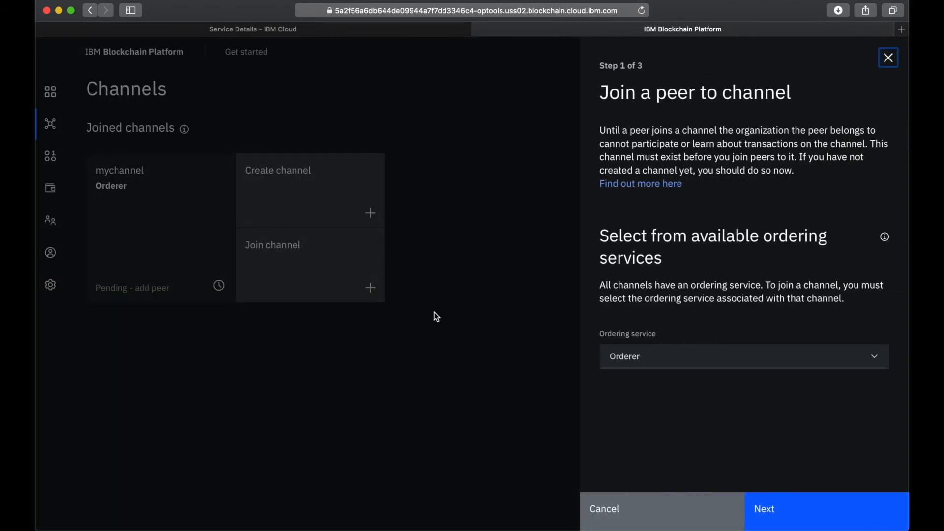
pyautogui.click(651, 363)
pyautogui.click(646, 381)
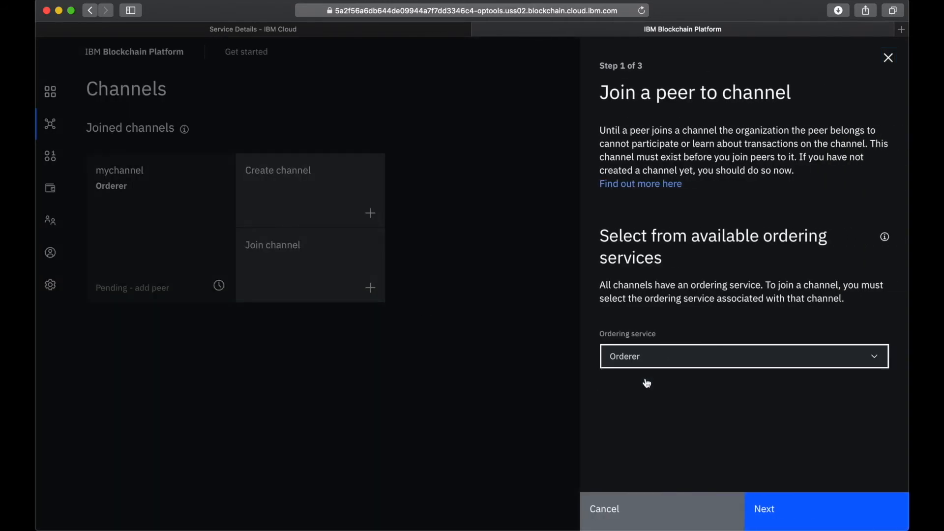
pyautogui.click(786, 510)
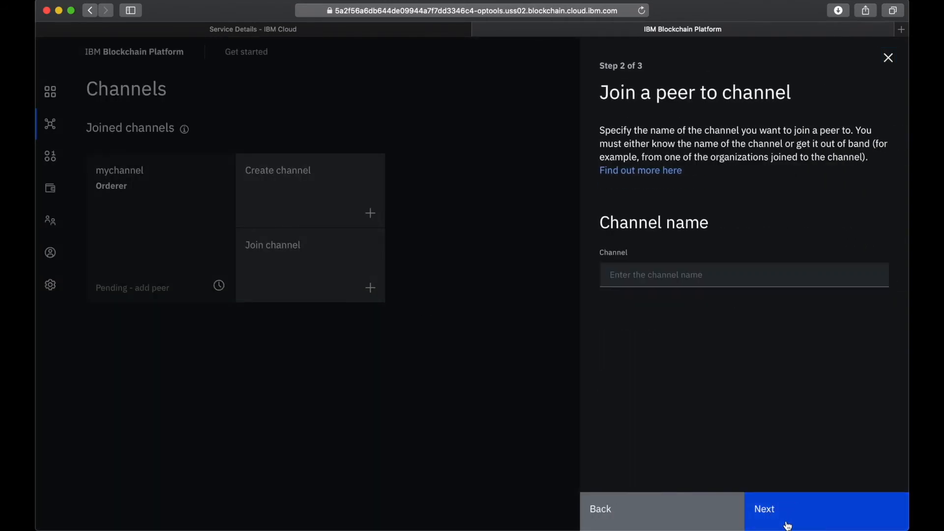
pyautogui.click(620, 274)
pyautogui.write('mychannel')
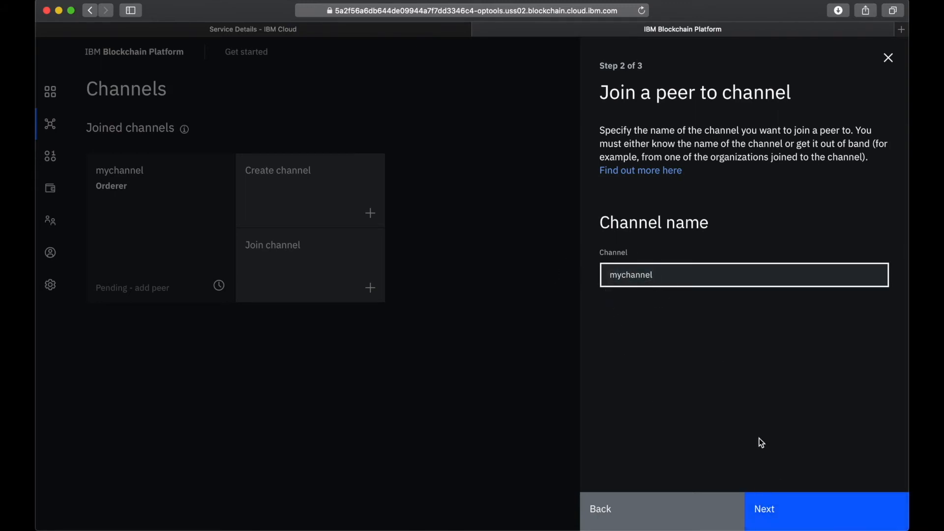
pyautogui.click(761, 506)
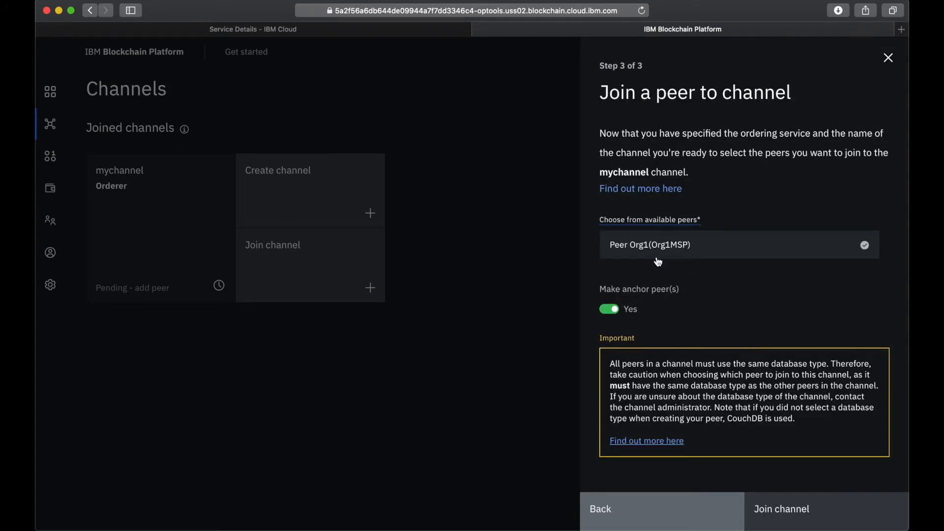
pyautogui.click(836, 252)
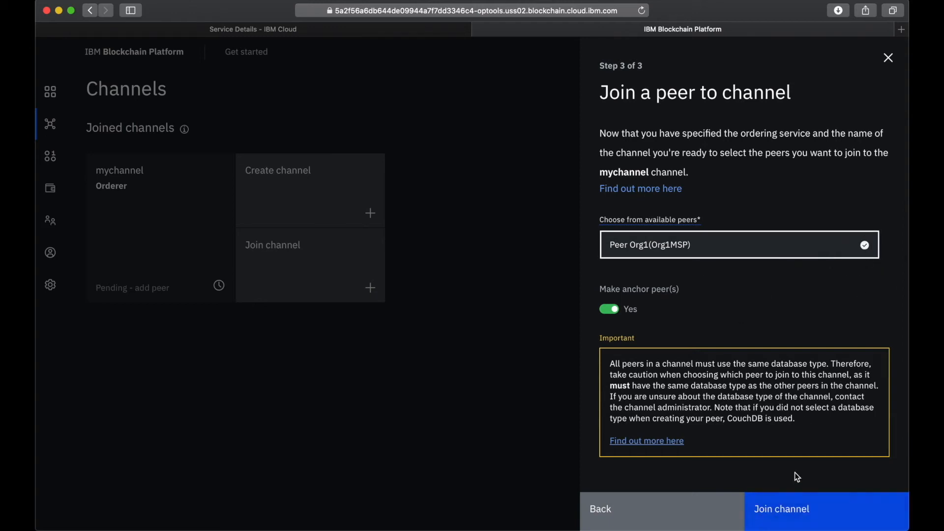
pyautogui.click(781, 520)
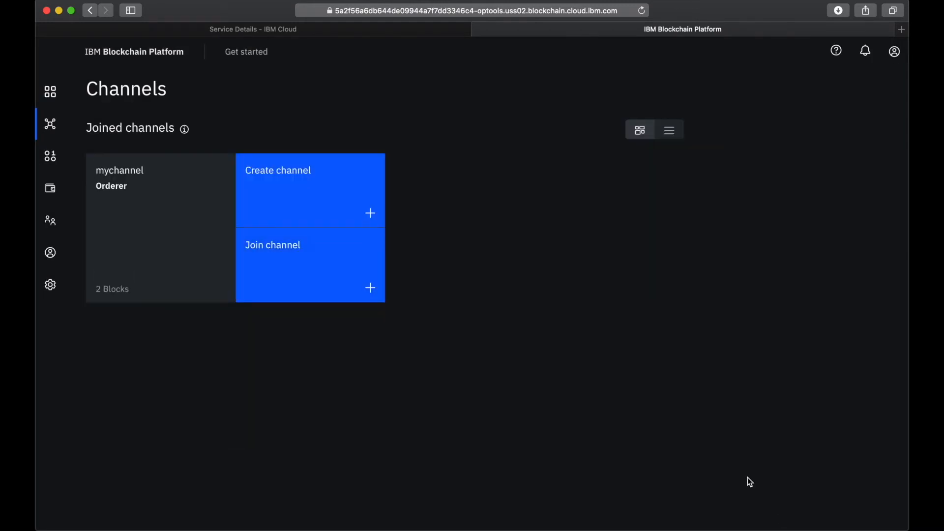
pyautogui.click(49, 159)
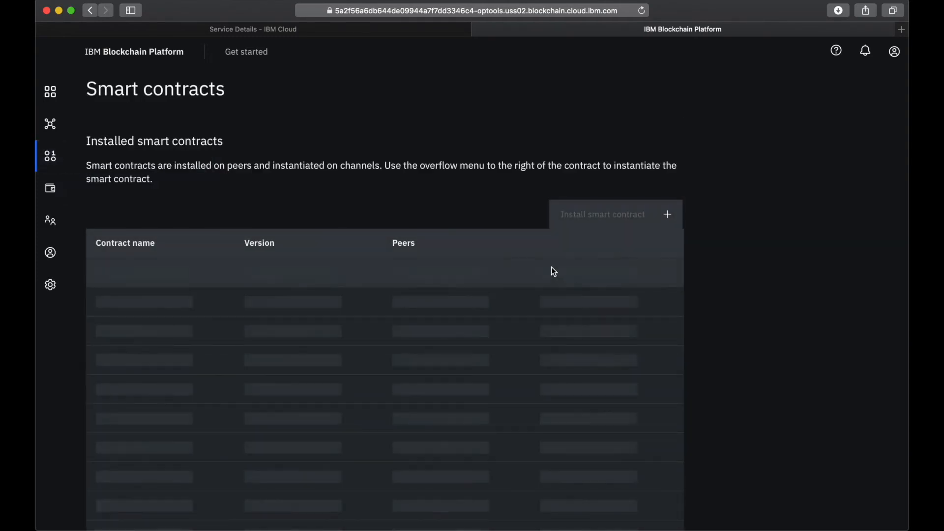
pyautogui.click(589, 217)
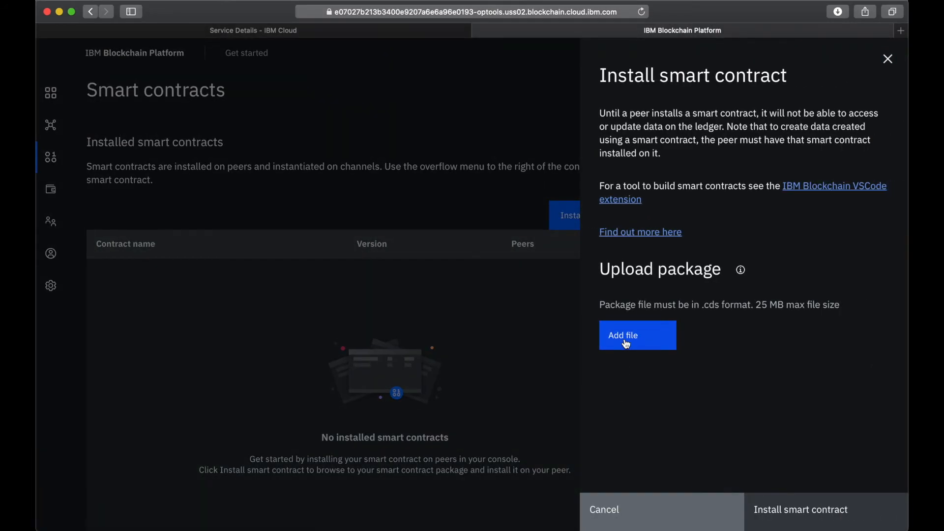
pyautogui.click(626, 344)
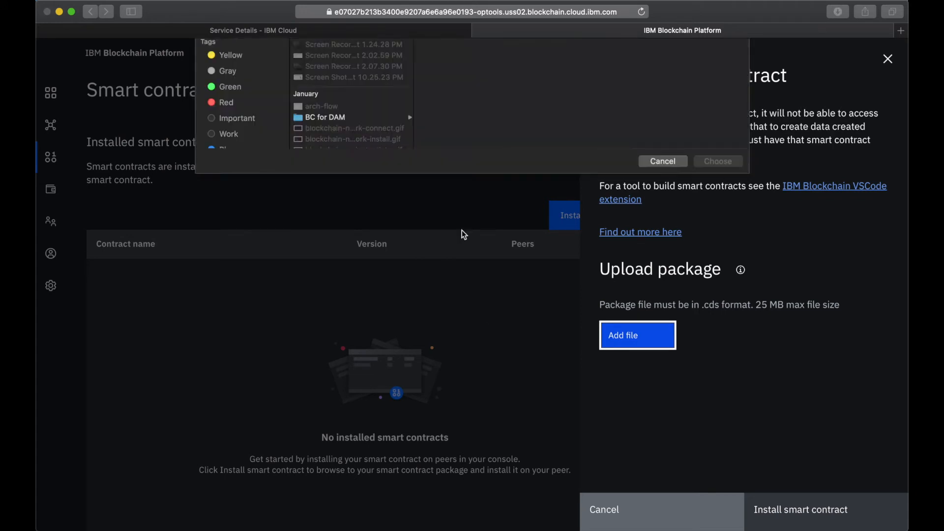
pyautogui.click(343, 88)
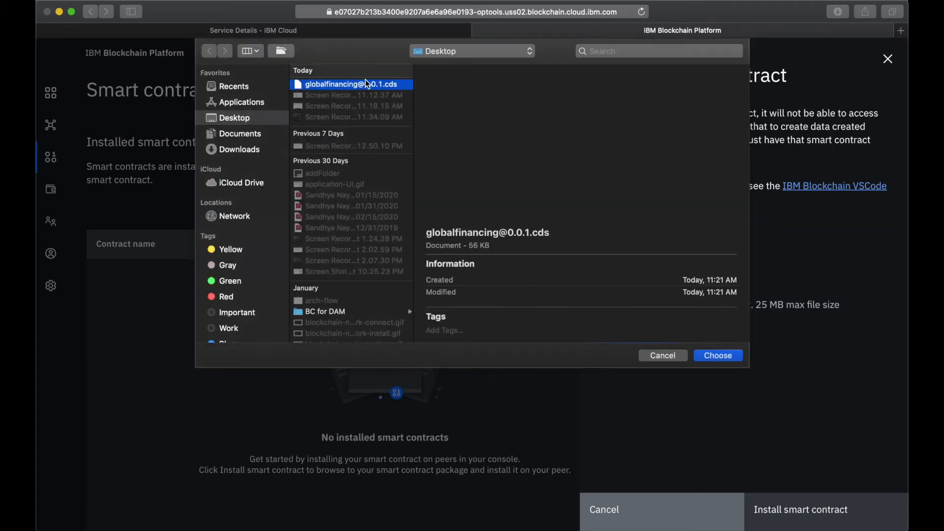
pyautogui.click(719, 362)
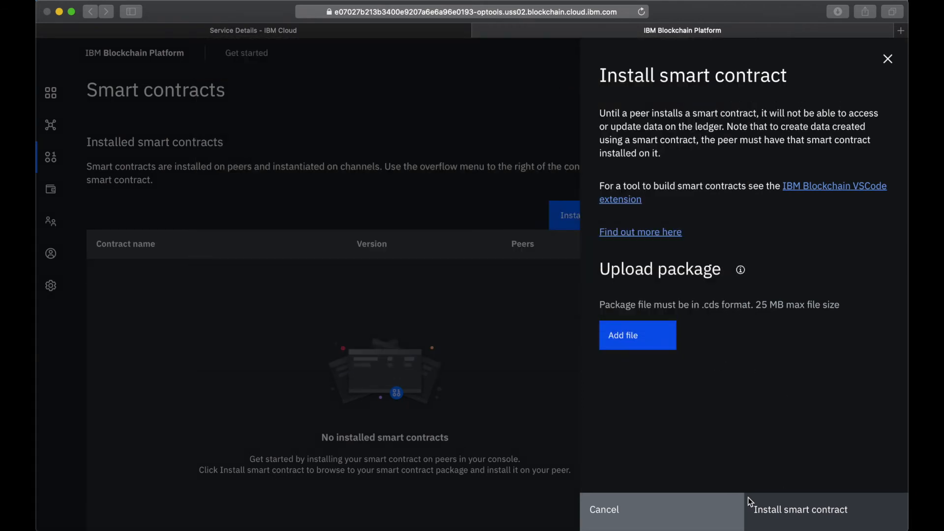
pyautogui.click(812, 513)
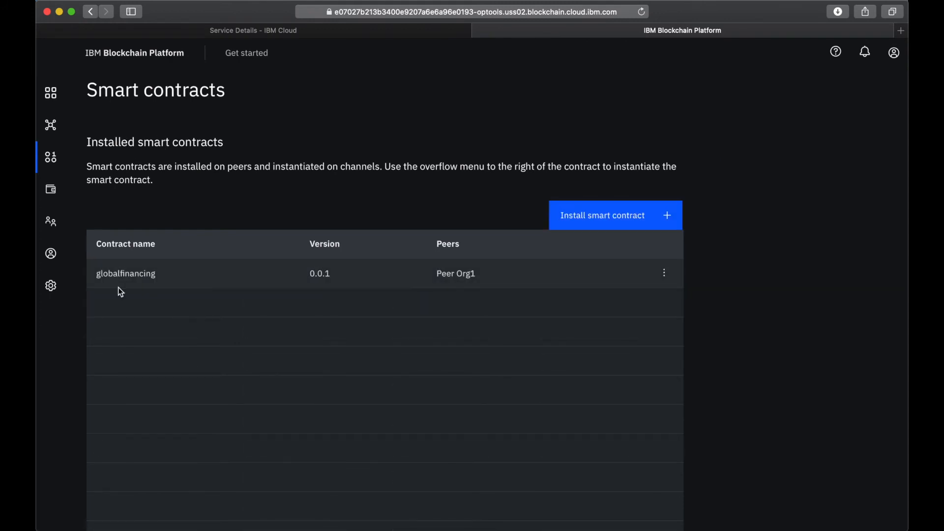
# Start instantiating the installed globalfinancing smart contract and select mychannel as its channel
pyautogui.click(665, 274)
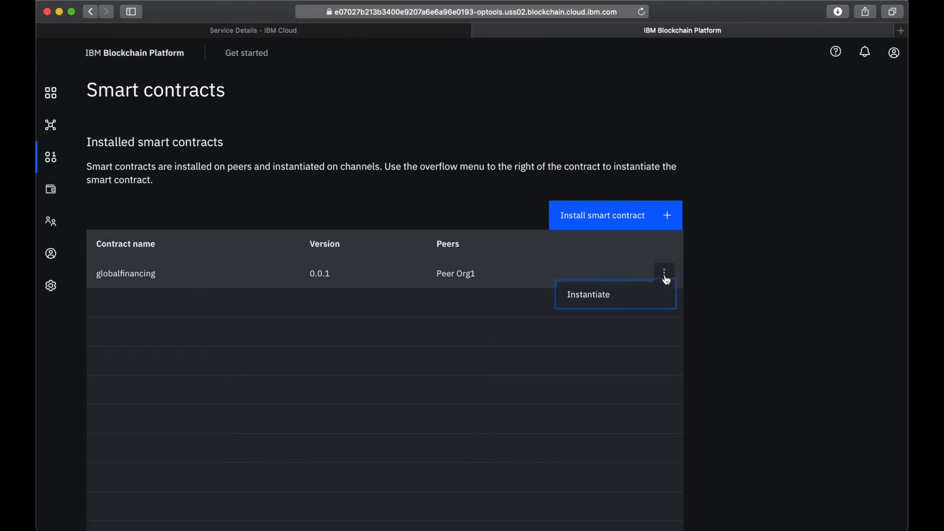
pyautogui.click(597, 303)
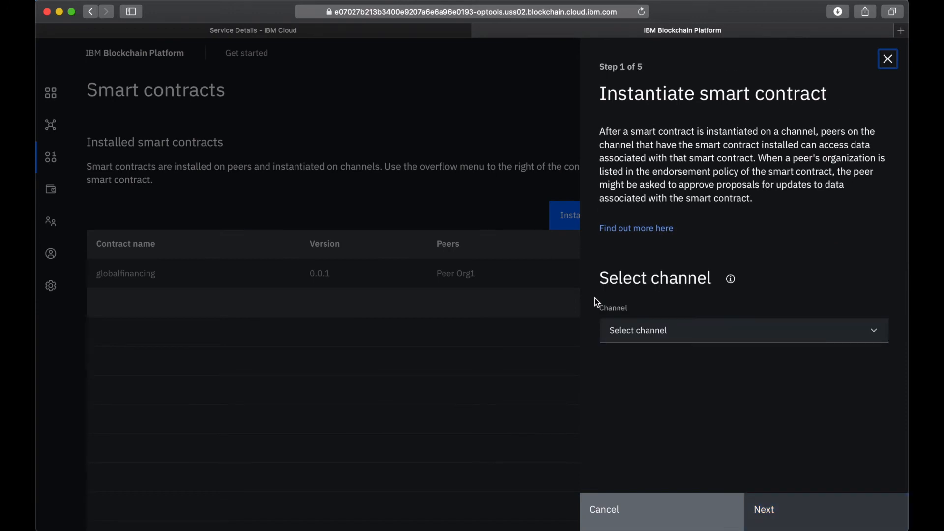
pyautogui.click(655, 333)
pyautogui.click(652, 362)
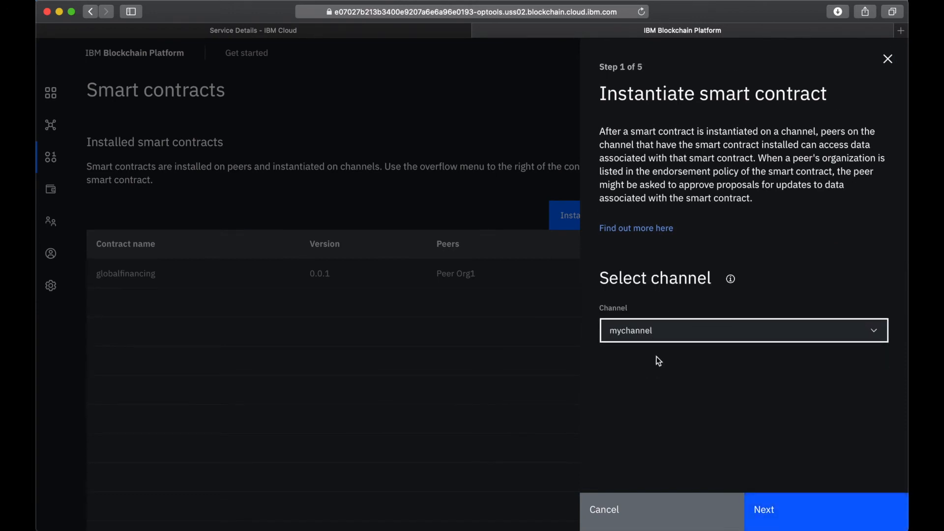
pyautogui.click(794, 519)
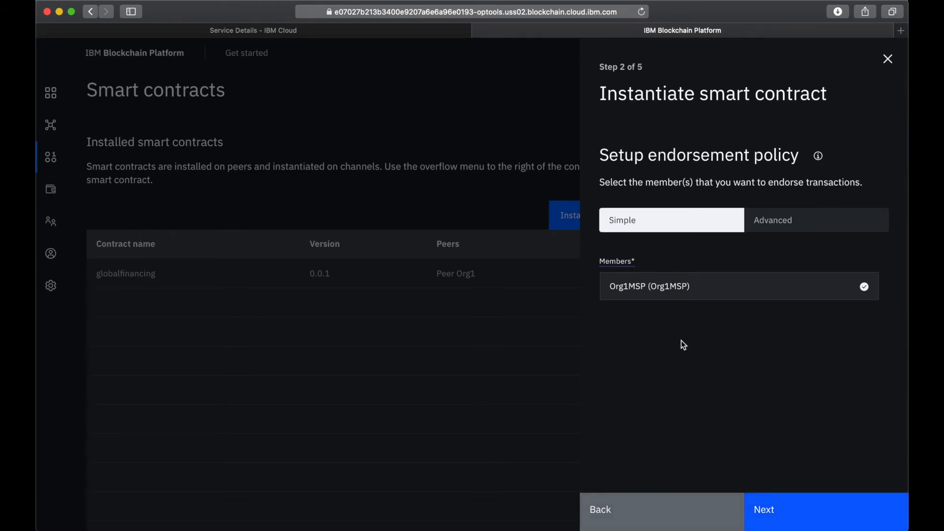
# Keep Org1MSP as the endorsing member, skip private data, set the function name to instantiate, and instantiate the contract
pyautogui.click(846, 290)
pyautogui.click(849, 289)
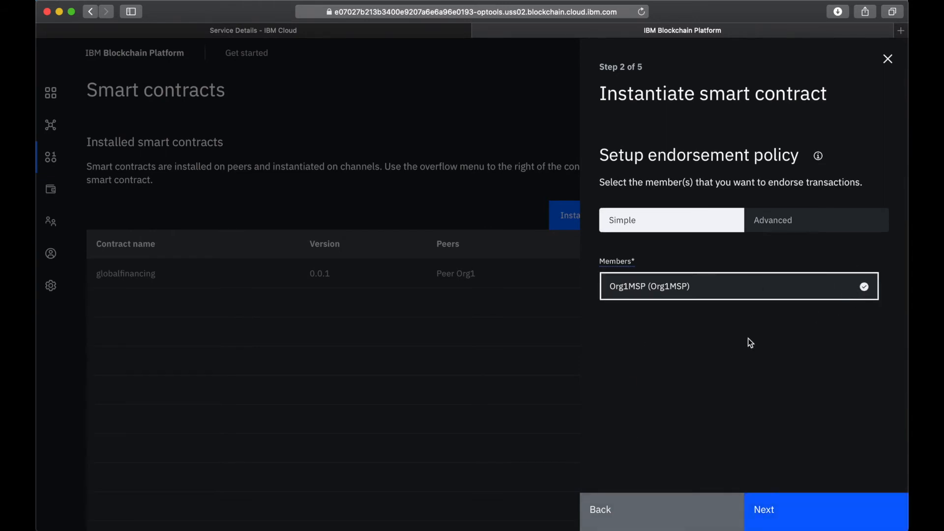
pyautogui.click(805, 511)
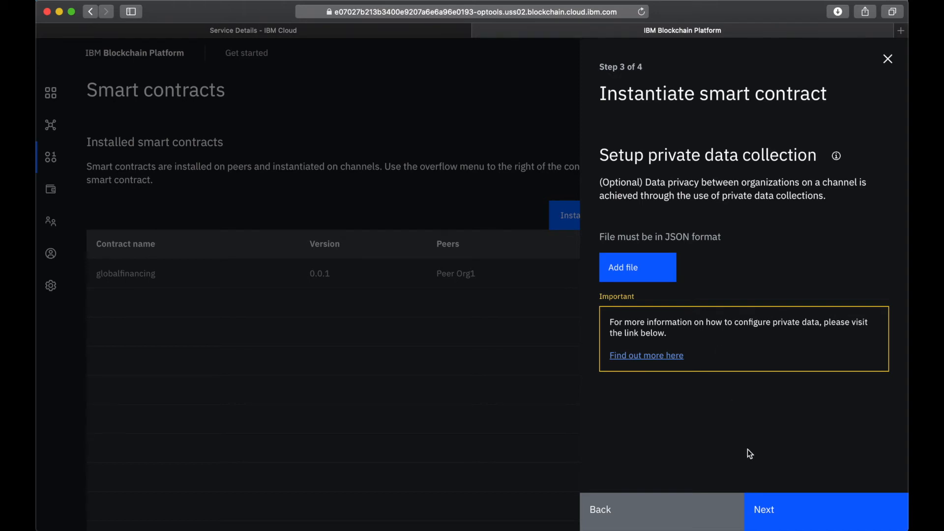
pyautogui.click(784, 517)
pyautogui.click(638, 269)
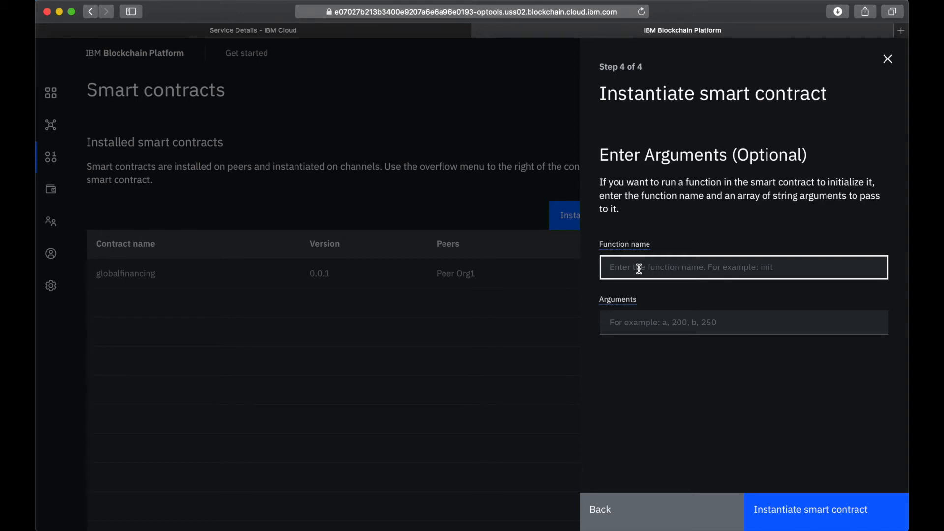
pyautogui.write('instantiate')
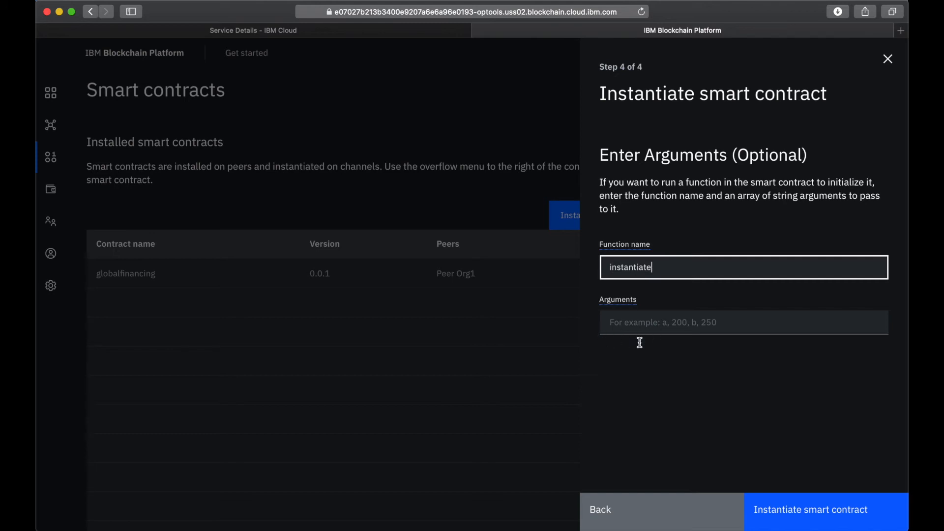
pyautogui.click(782, 517)
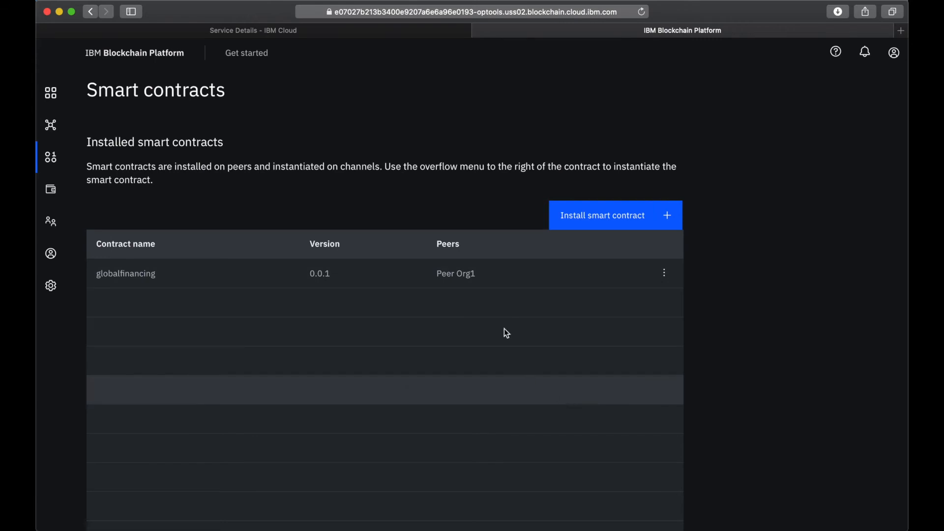
# Open the Connect with SDK settings for the instantiated globalfinancing contract on mychannel
pyautogui.scroll(-6, 555, 401)
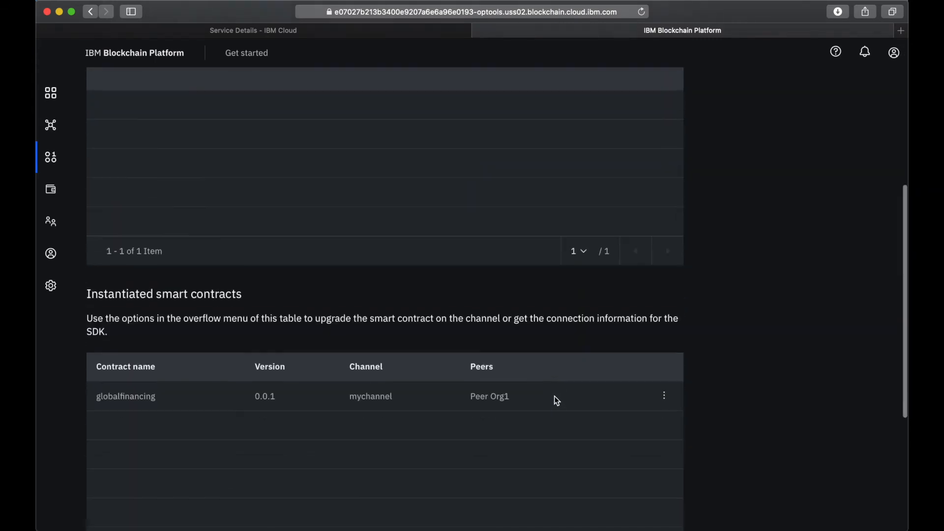
pyautogui.scroll(-2, 554, 396)
pyautogui.moveTo(91, 193); pyautogui.dragTo(263, 195)
pyautogui.click(263, 195)
pyautogui.scroll(-1, 578, 365)
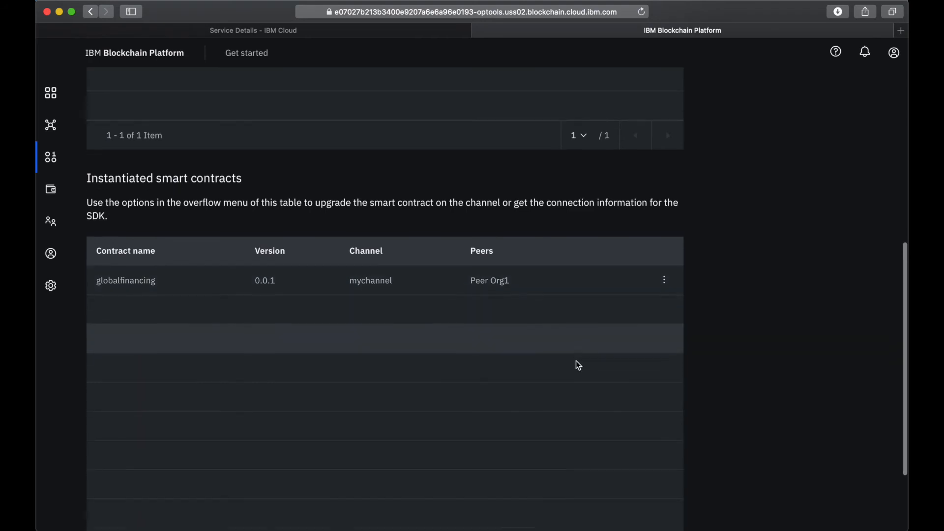
pyautogui.scroll(-2, 579, 365)
pyautogui.click(664, 248)
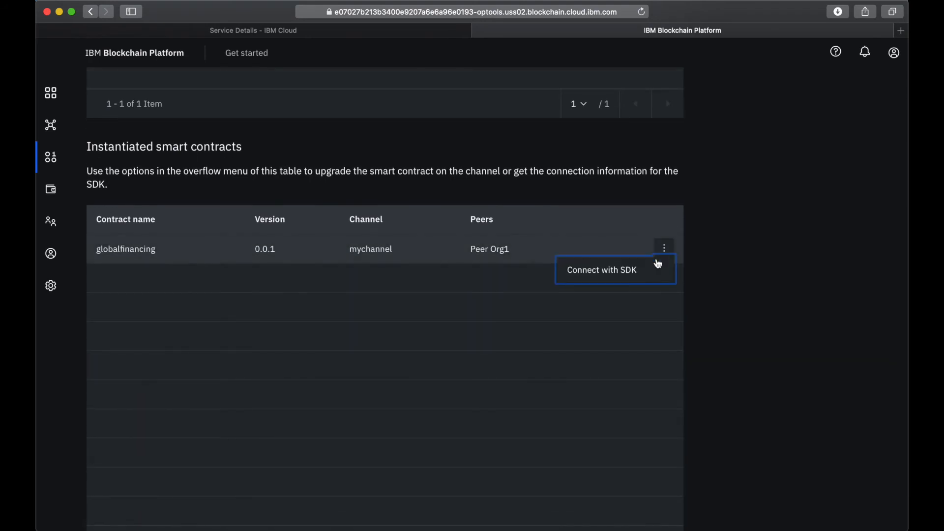
pyautogui.click(622, 274)
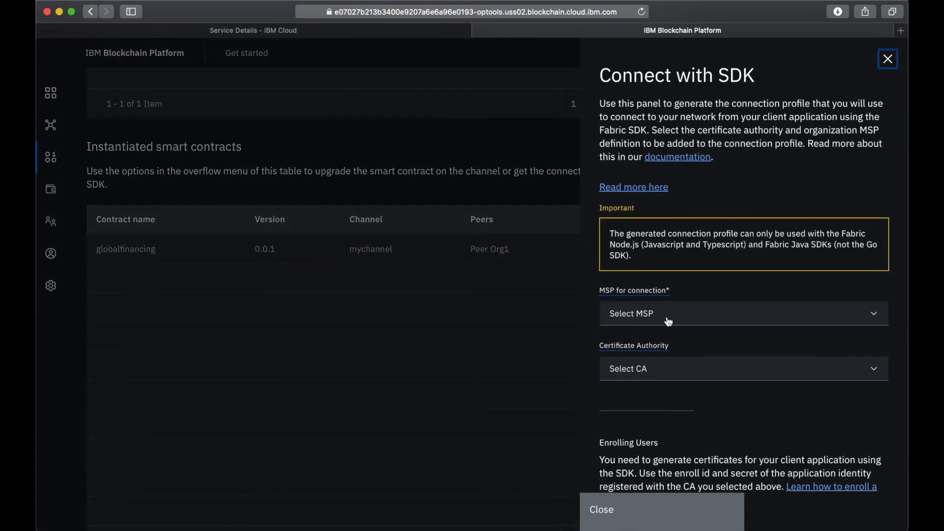
# Set the connection MSP to Org1MSP and the certificate authority to Org1 CA, and download the connection profile
pyautogui.click(657, 318)
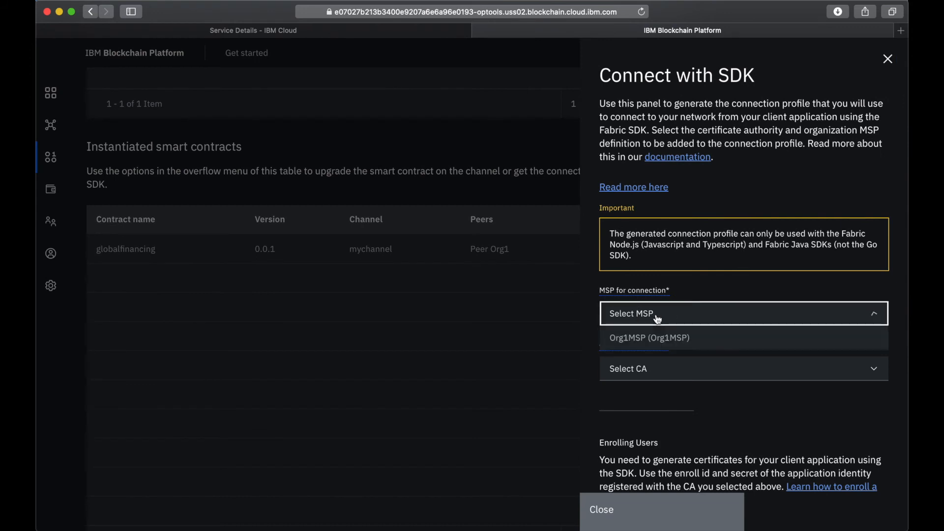
pyautogui.click(642, 342)
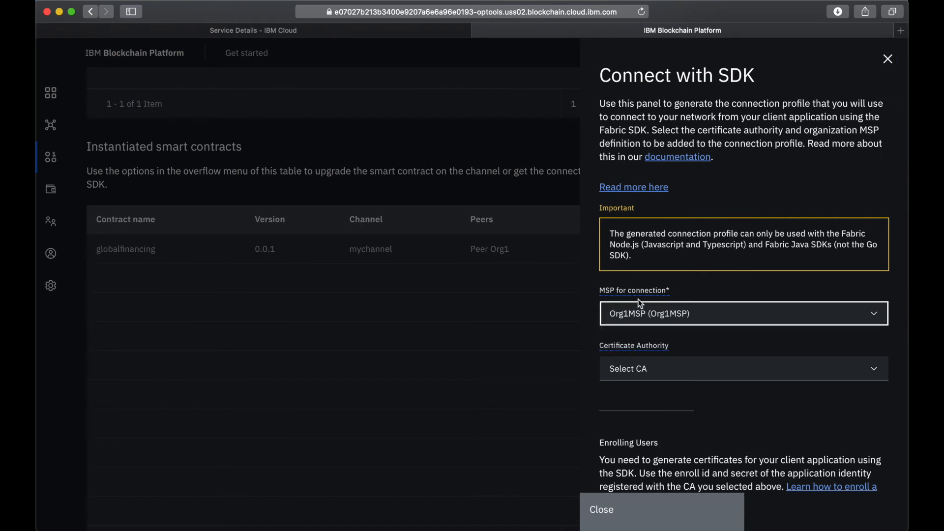
pyautogui.click(642, 366)
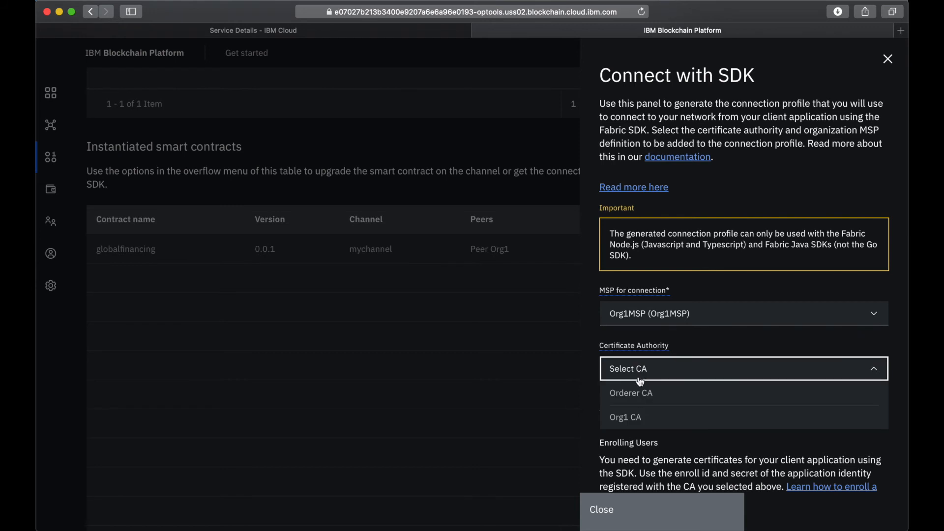
pyautogui.click(628, 420)
pyautogui.scroll(-5, 687, 422)
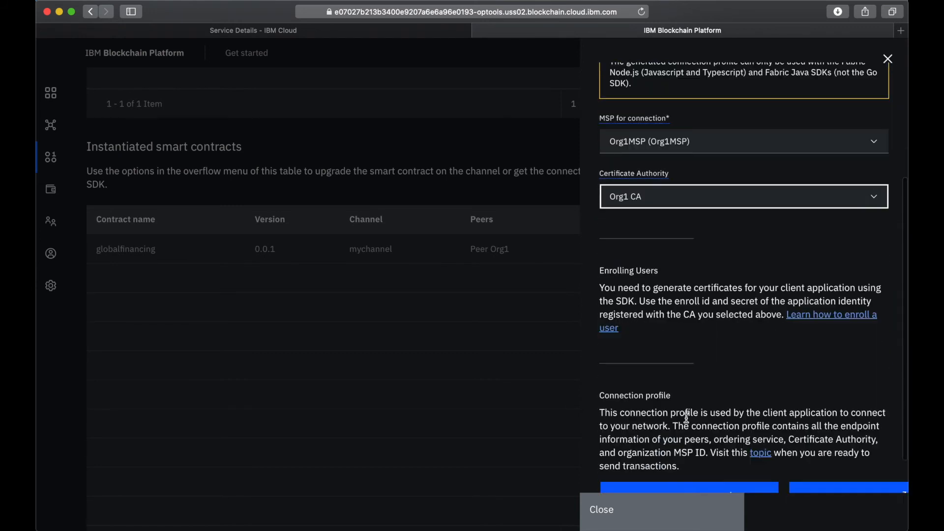
pyautogui.click(673, 455)
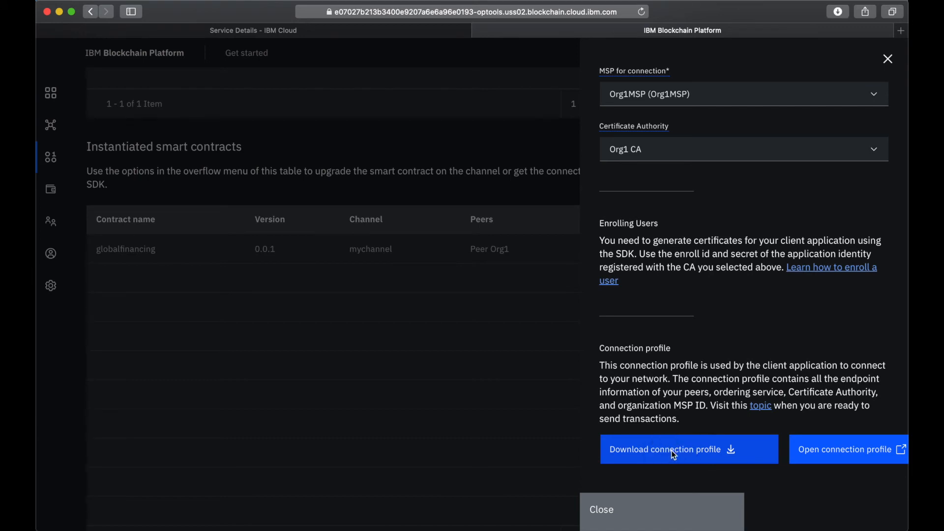
pyautogui.click(638, 516)
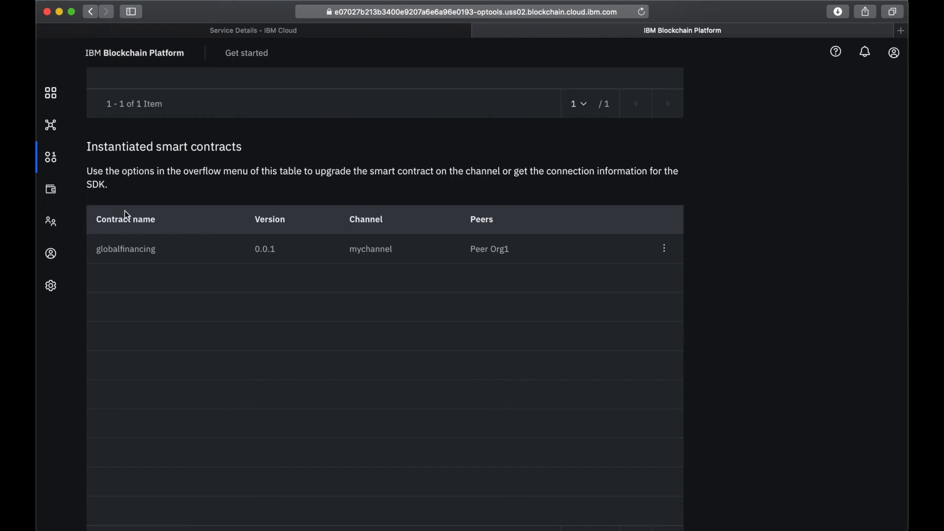
# Start registering a new user on the Org1 CA node with the enroll ID app-admin
pyautogui.click(51, 93)
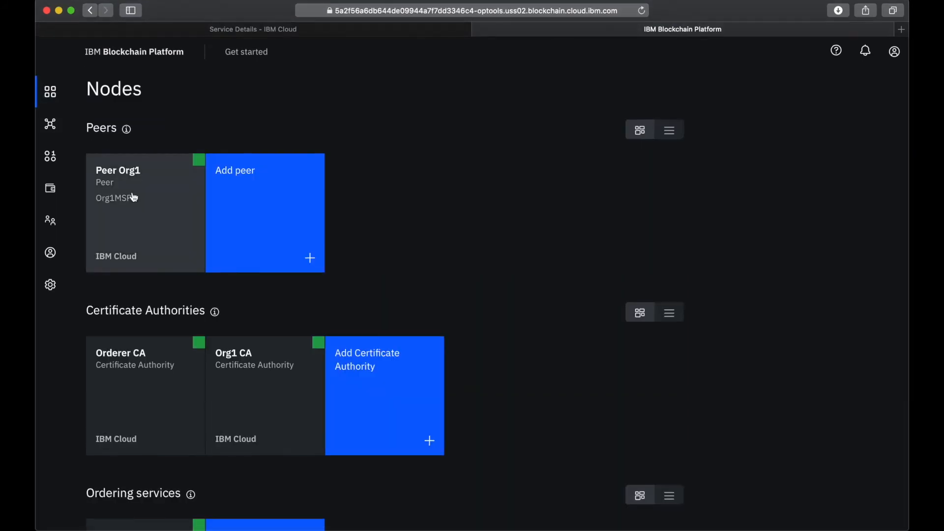
pyautogui.click(265, 428)
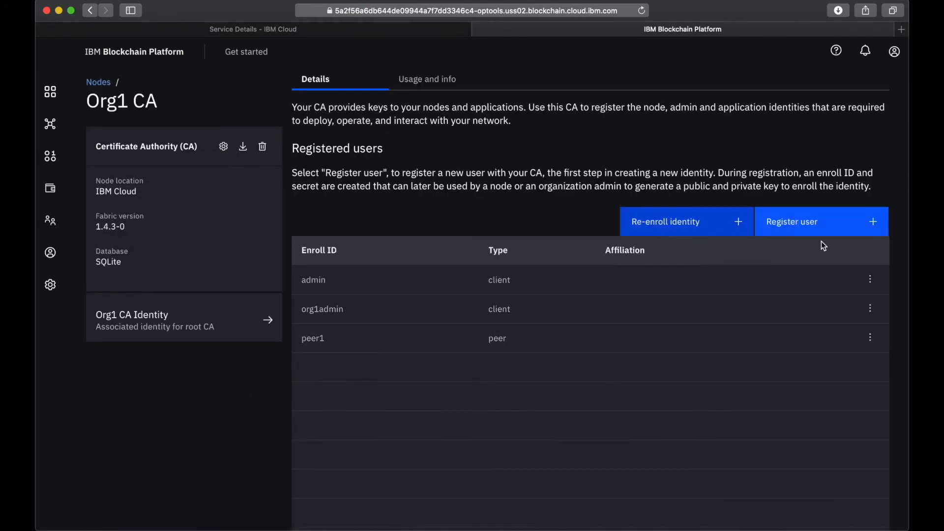
pyautogui.click(813, 223)
pyautogui.click(692, 152)
pyautogui.write('app-admin')
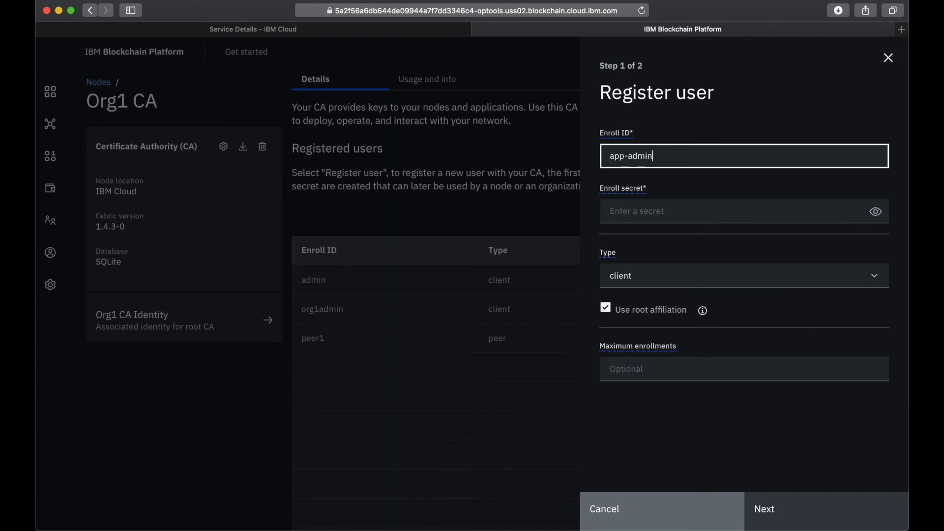
# Enter the new user's enroll secret, keep the type as client with root affiliation, and continue to the attributes
pyautogui.click(653, 210)
pyautogui.write('app-admin')
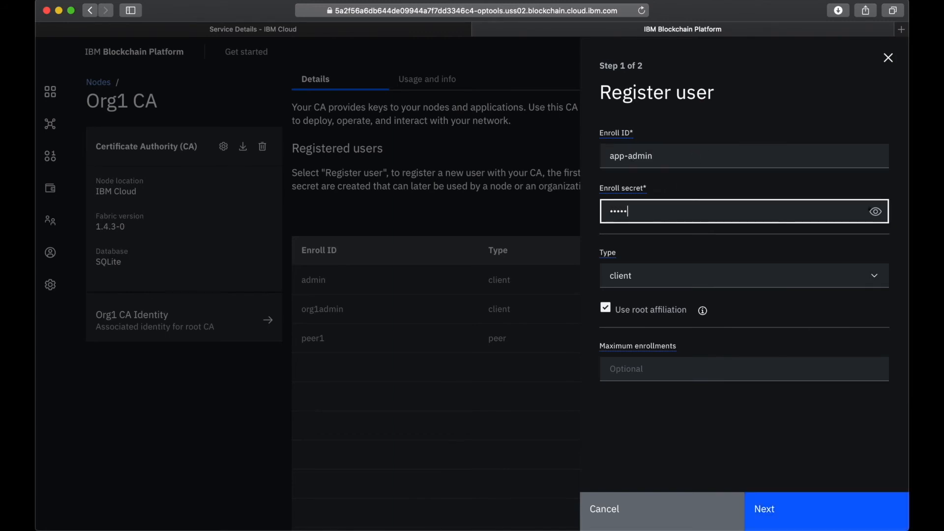
pyautogui.write('pw')
pyautogui.click(876, 212)
pyautogui.click(647, 281)
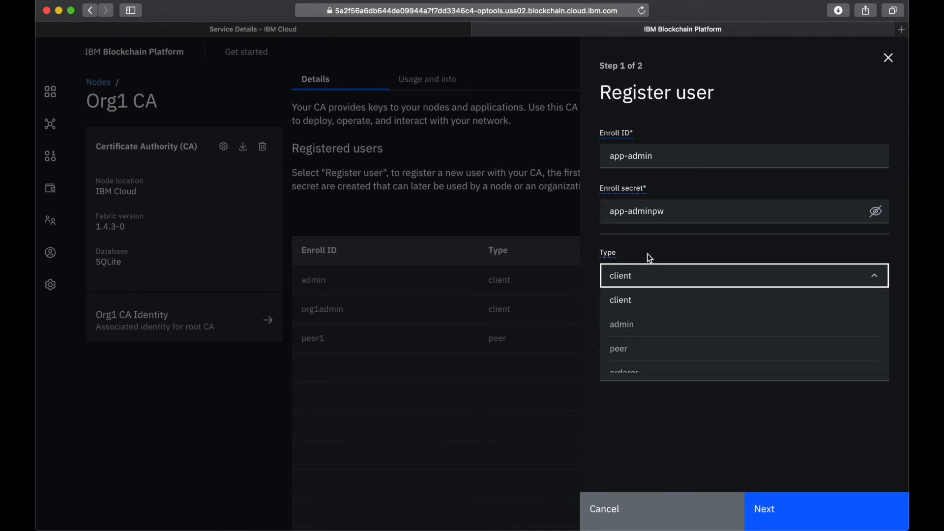
pyautogui.click(647, 255)
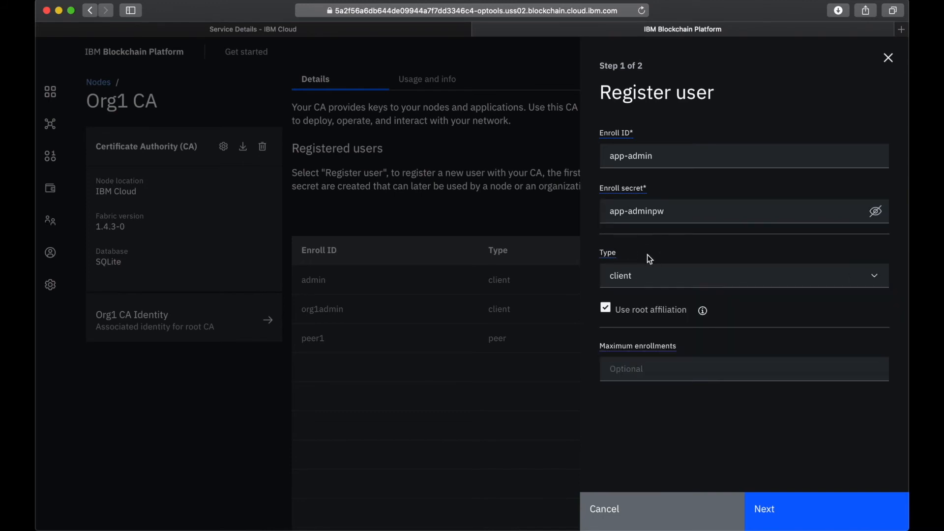
pyautogui.click(790, 509)
# Add the attribute hf.Registrar.Roles with the value * and register the user
pyautogui.click(635, 158)
pyautogui.click(642, 157)
pyautogui.write('hf.Registrar')
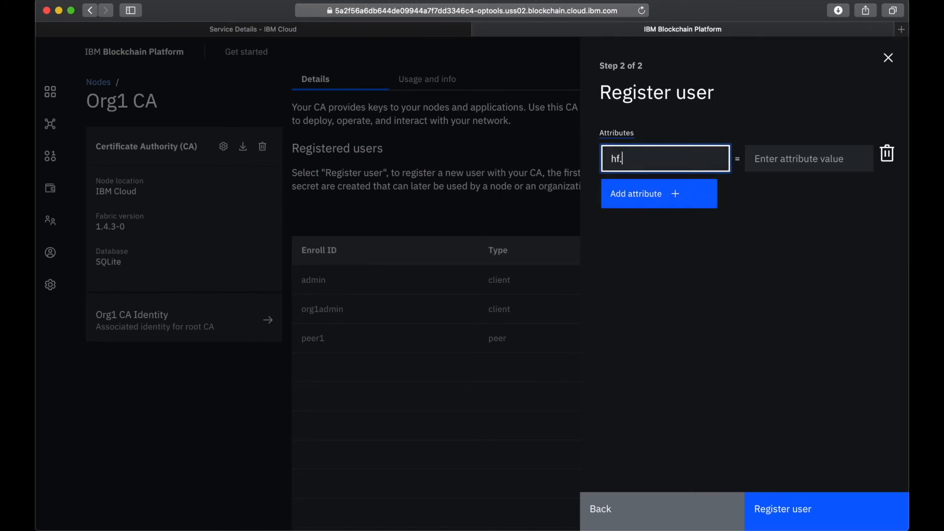
pyautogui.write('.Roles')
pyautogui.click(773, 166)
pyautogui.write('*')
pyautogui.click(786, 510)
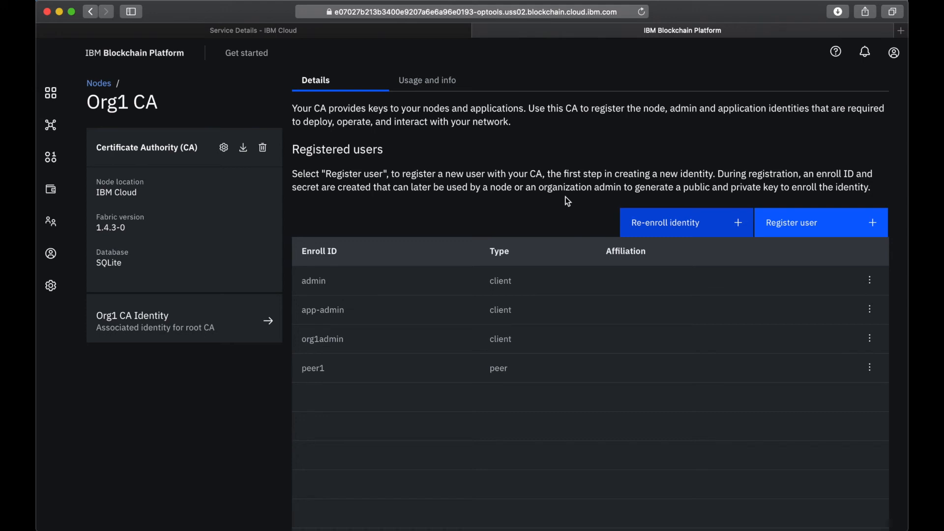
# Switch to Finder and open the fabric folder inside web-app/controller/restapi/features of the Global-Finance-on-Blockchain project
pyautogui.press('super+Tab')
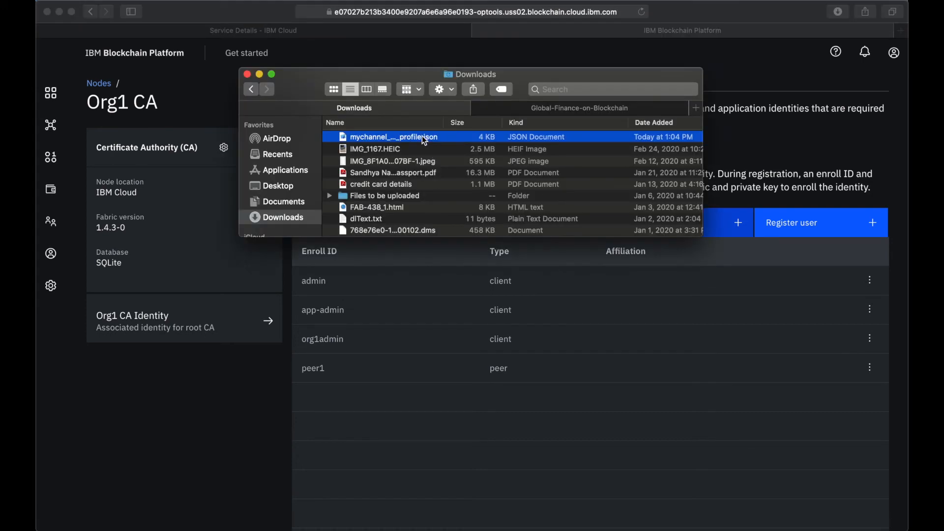
pyautogui.click(542, 108)
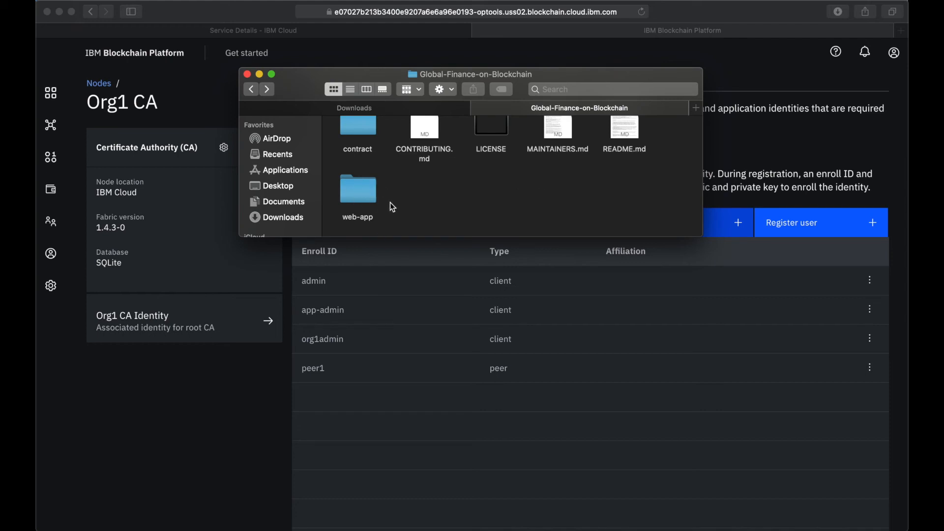
pyautogui.doubleClick(360, 191)
pyautogui.click(368, 146)
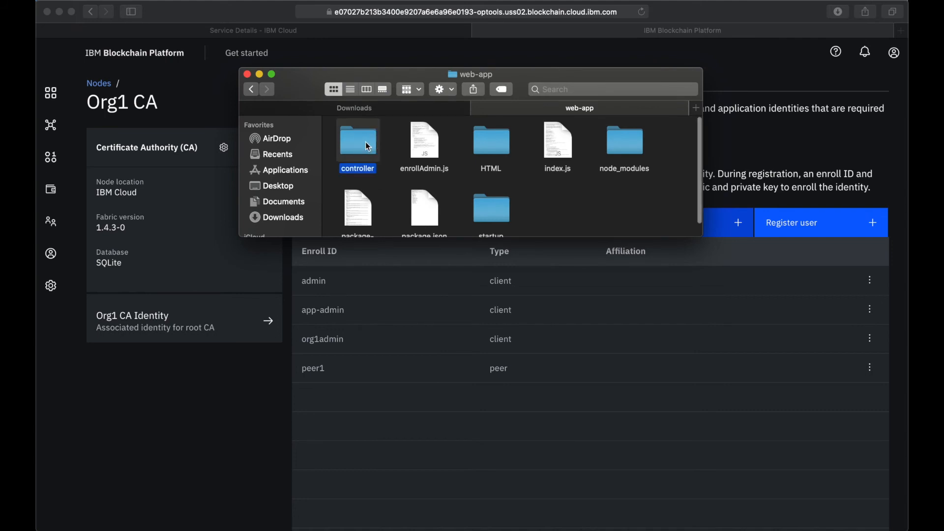
pyautogui.doubleClick(367, 146)
pyautogui.click(361, 148)
pyautogui.doubleClick(360, 150)
pyautogui.click(357, 154)
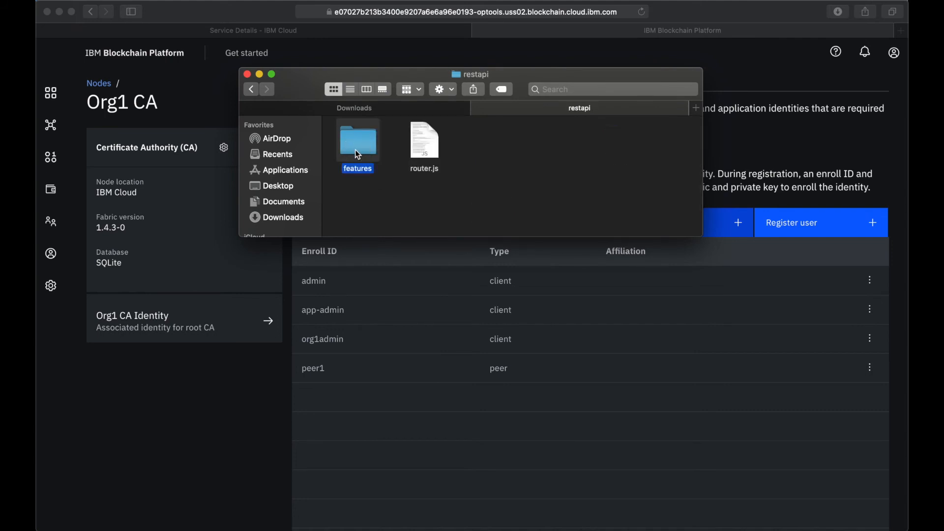
pyautogui.doubleClick(358, 154)
pyautogui.doubleClick(357, 153)
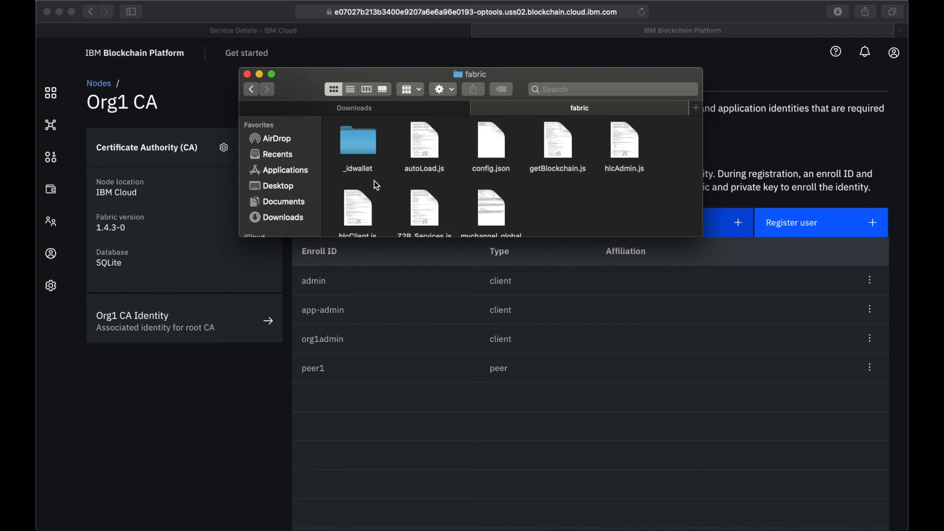
pyautogui.scroll(-2, 409, 196)
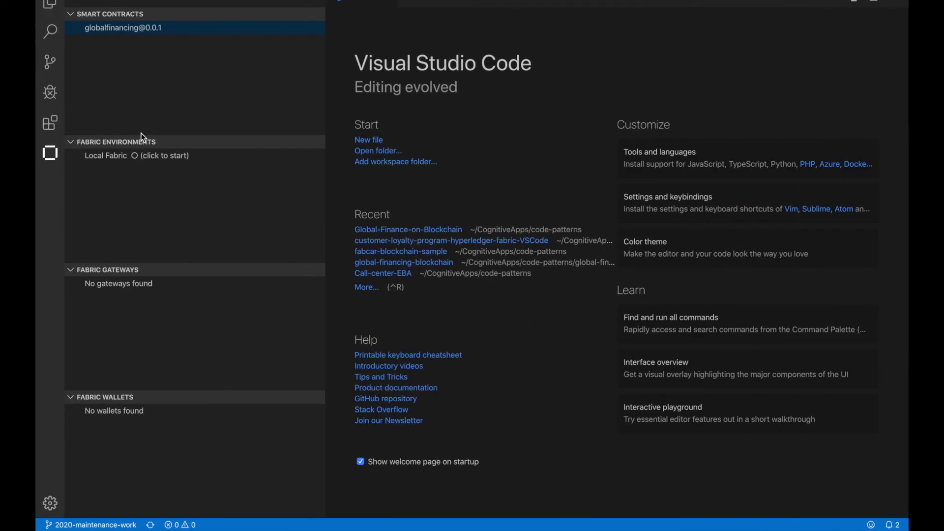
# In Visual Studio Code, add the web-app folder of the Global-Finance-on-Blockchain project to the workspace
pyautogui.click(122, 1)
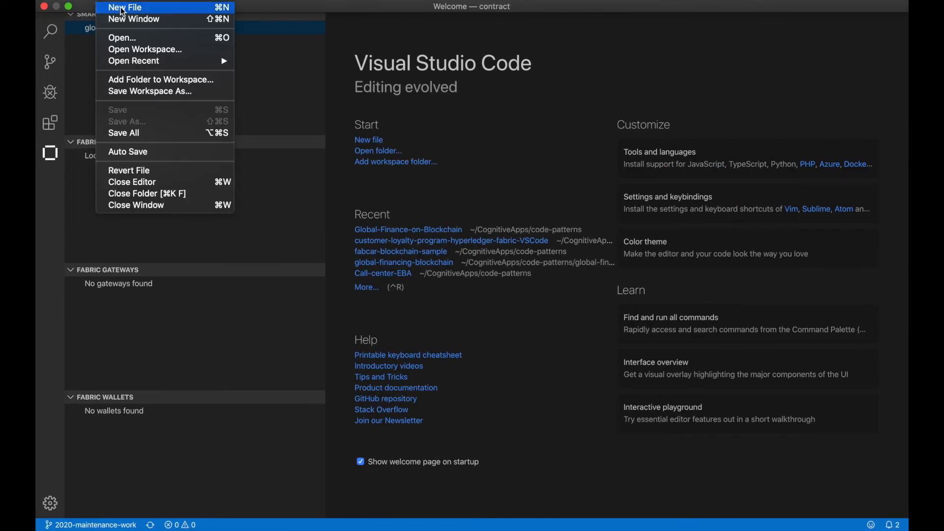
pyautogui.click(151, 78)
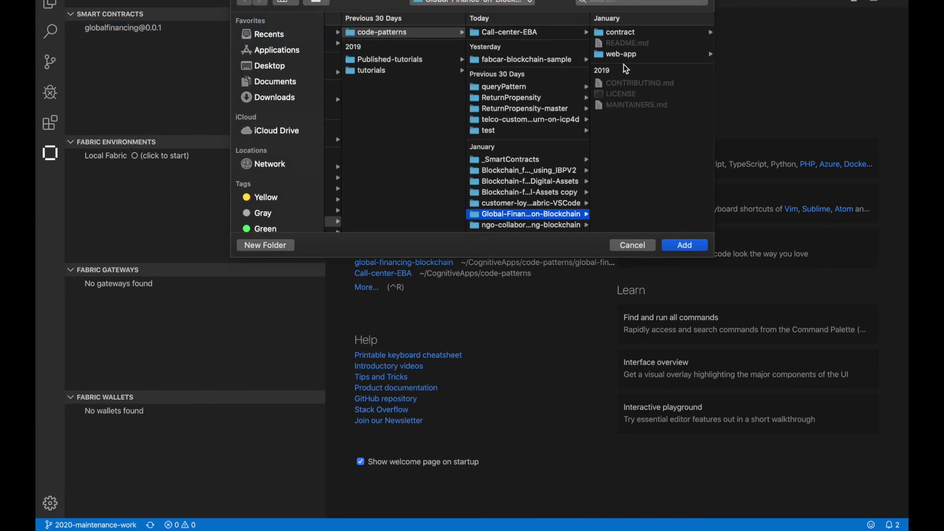
pyautogui.click(623, 56)
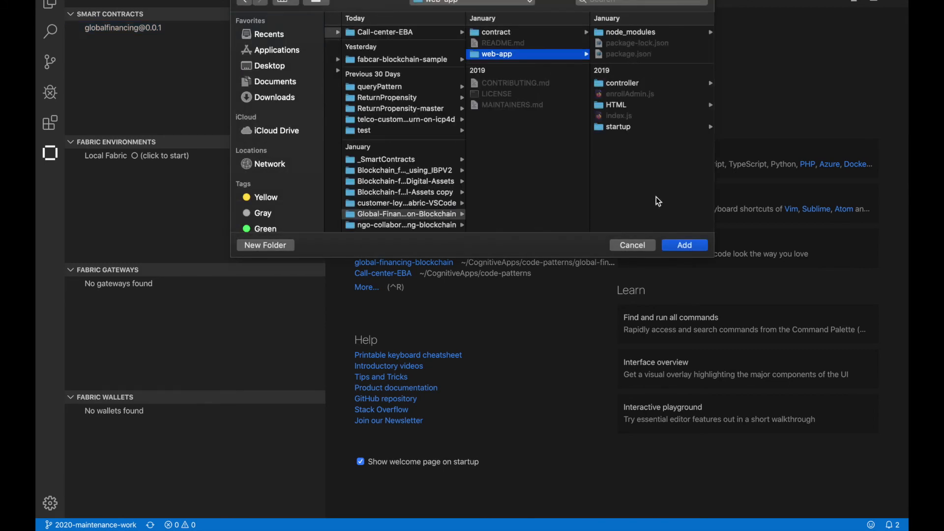
pyautogui.click(687, 245)
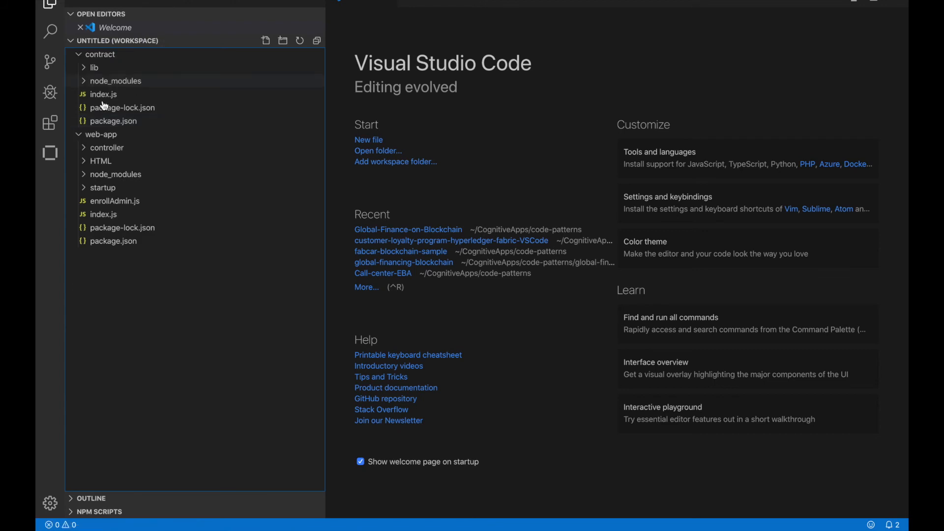
# Expand web-app/controller/restapi/features/fabric and open mychannel_globalfinancing_profile.json and config.json
pyautogui.click(85, 149)
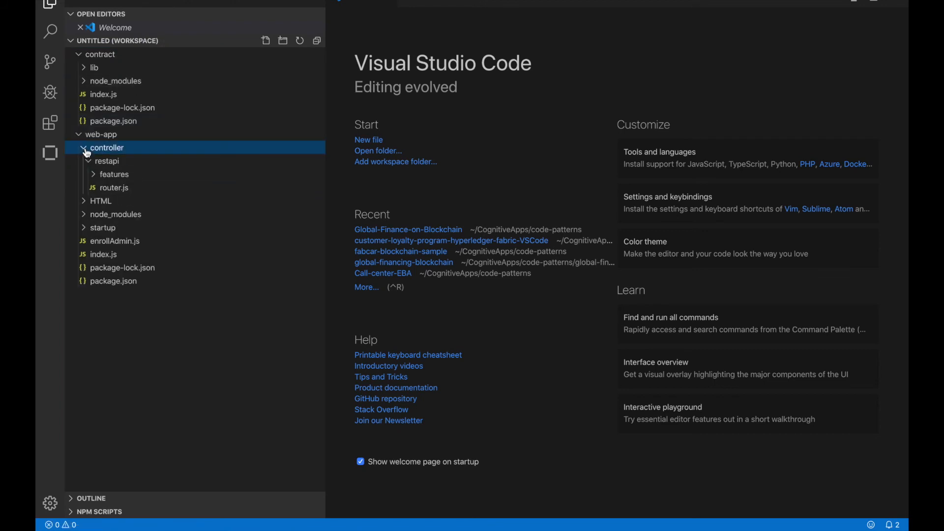
pyautogui.click(98, 176)
pyautogui.click(98, 188)
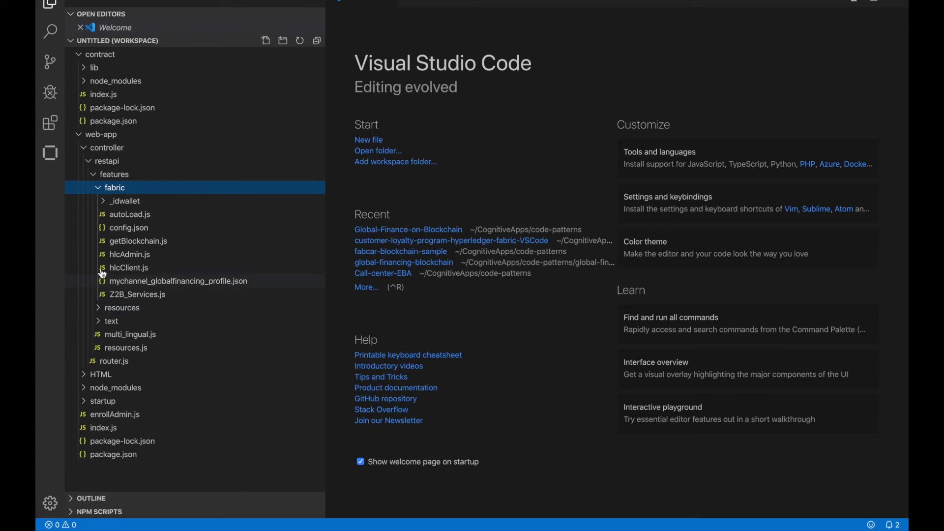
pyautogui.click(156, 284)
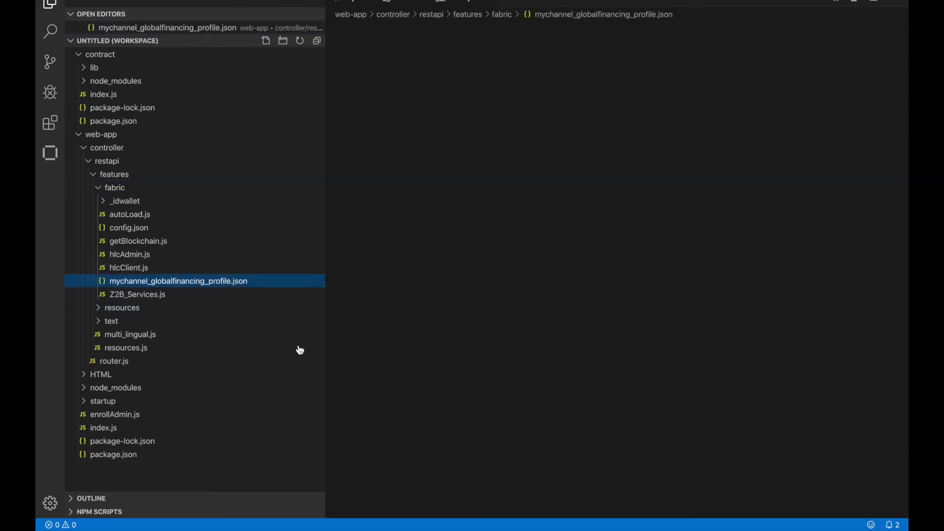
pyautogui.click(140, 233)
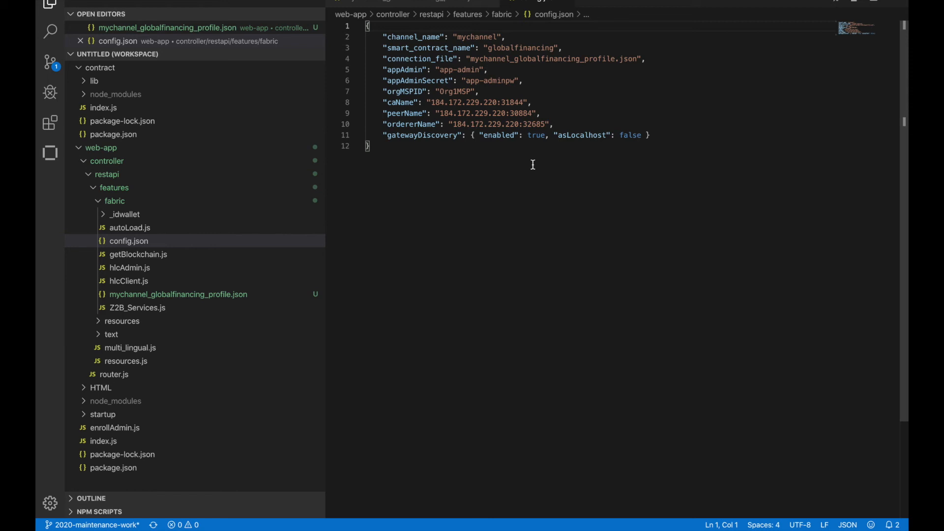
# Review the config.json entries for the channel, smart contract, connection file, app admin credentials, organization MSP ID, and CA, peer and orderer names
pyautogui.doubleClick(386, 38)
pyautogui.moveTo(454, 38); pyautogui.dragTo(512, 37)
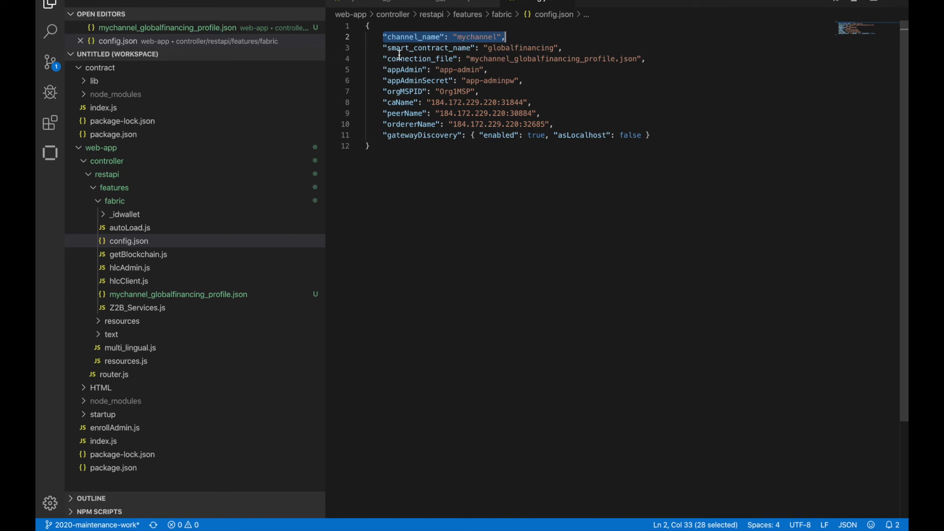
pyautogui.moveTo(384, 48); pyautogui.dragTo(567, 51)
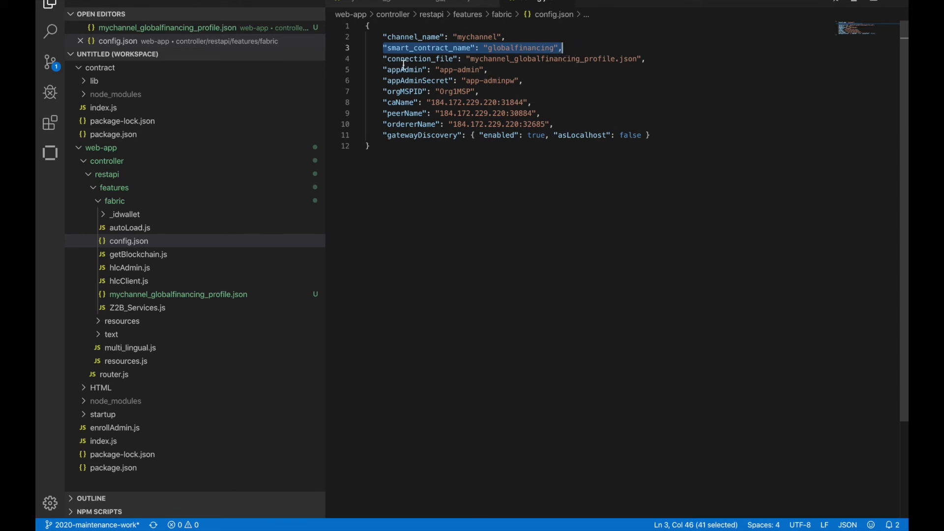
pyautogui.moveTo(383, 58); pyautogui.dragTo(652, 64)
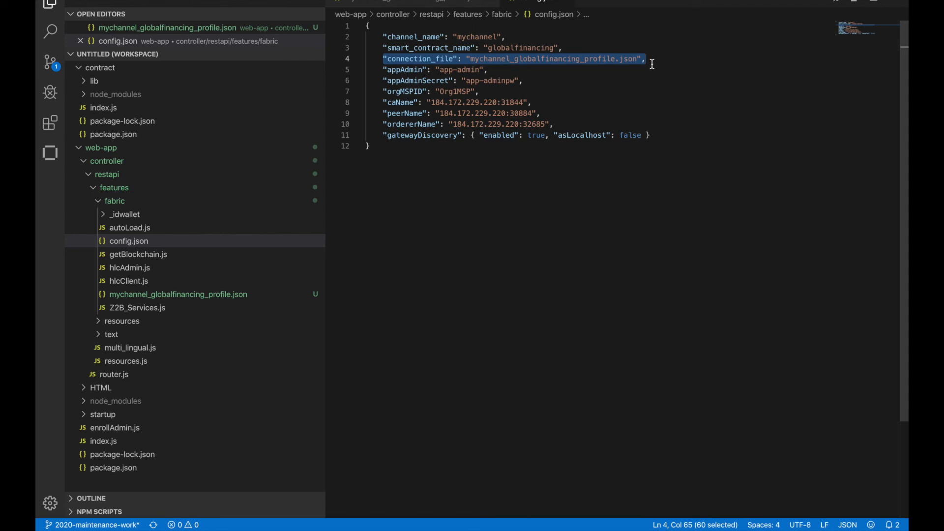
pyautogui.moveTo(380, 69); pyautogui.dragTo(533, 79)
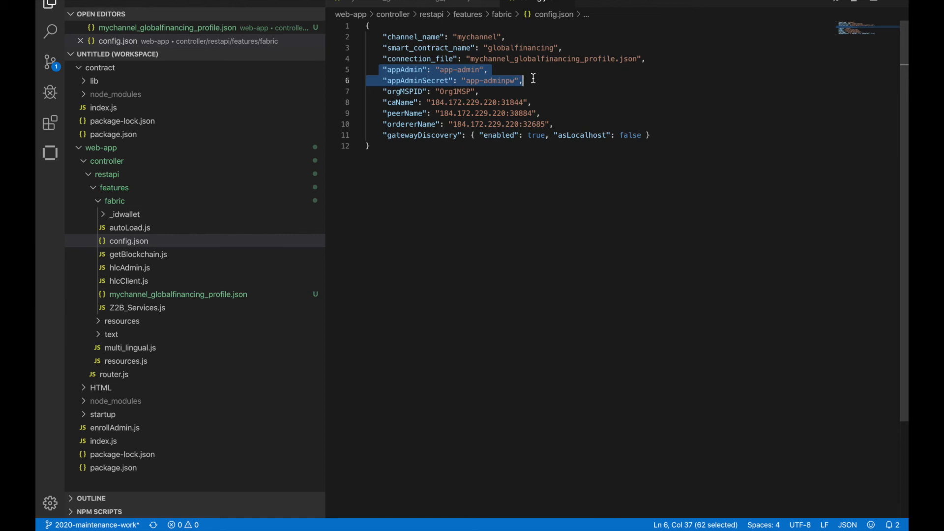
pyautogui.click(488, 70)
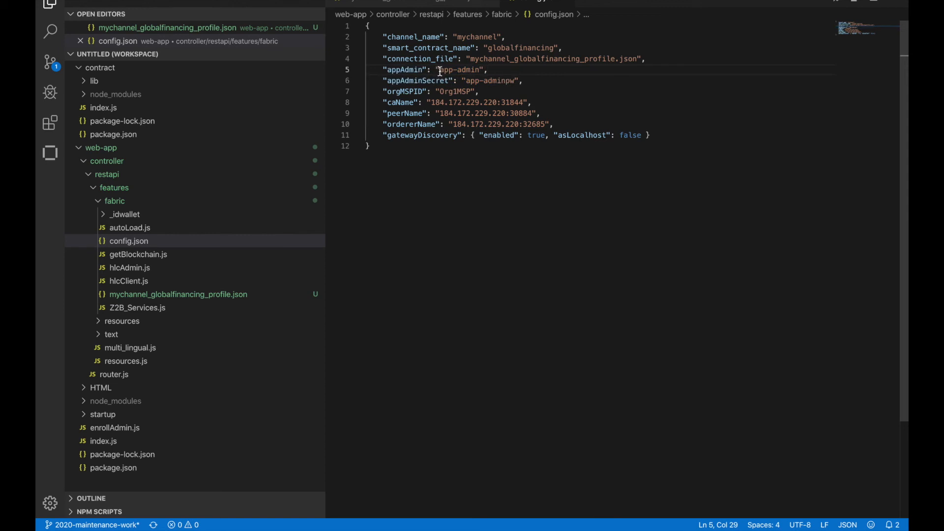
pyautogui.moveTo(440, 70); pyautogui.dragTo(526, 78)
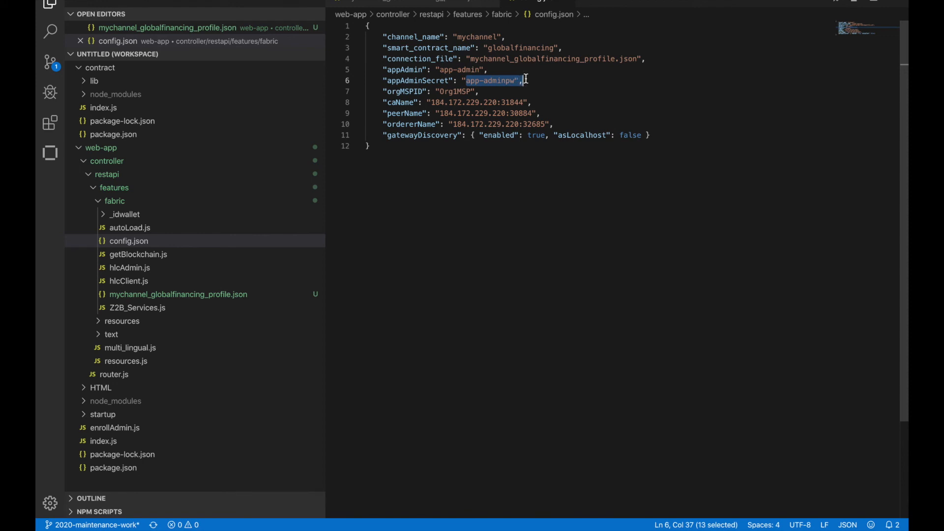
pyautogui.click(414, 84)
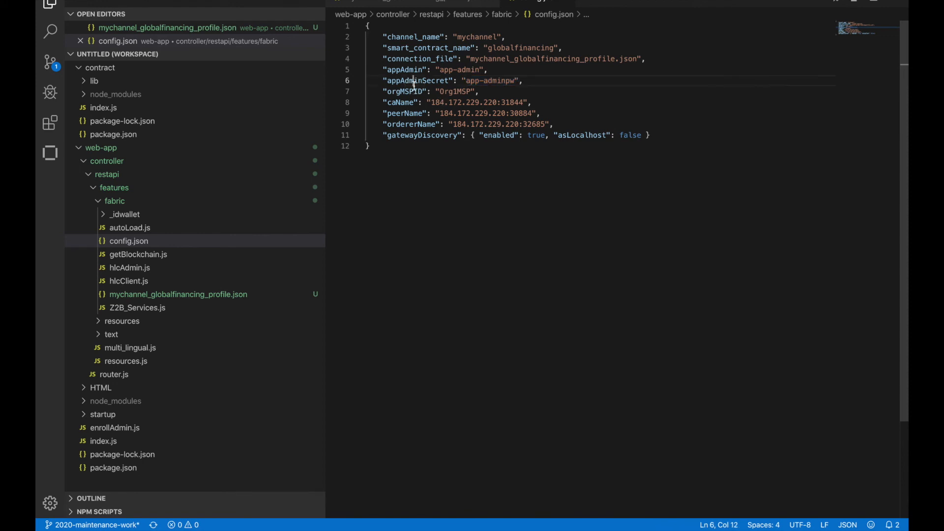
pyautogui.doubleClick(410, 92)
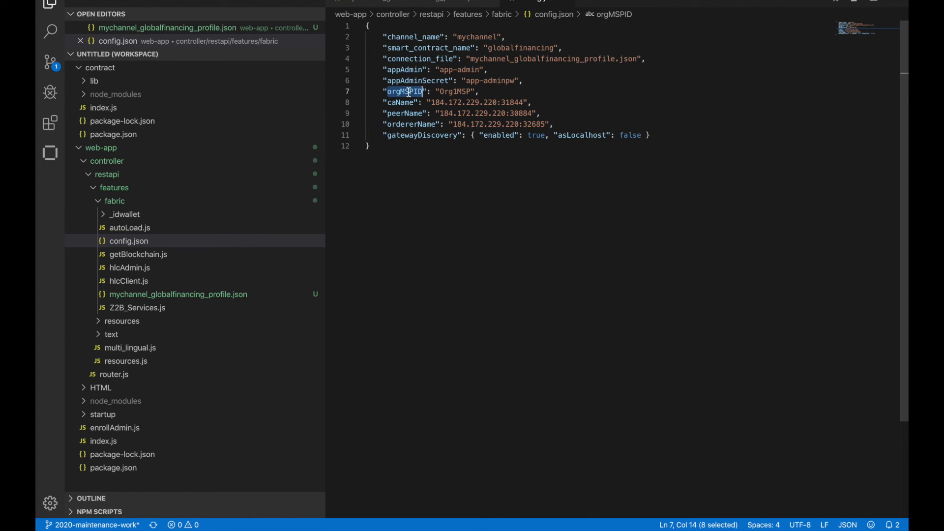
pyautogui.moveTo(436, 92); pyautogui.dragTo(489, 96)
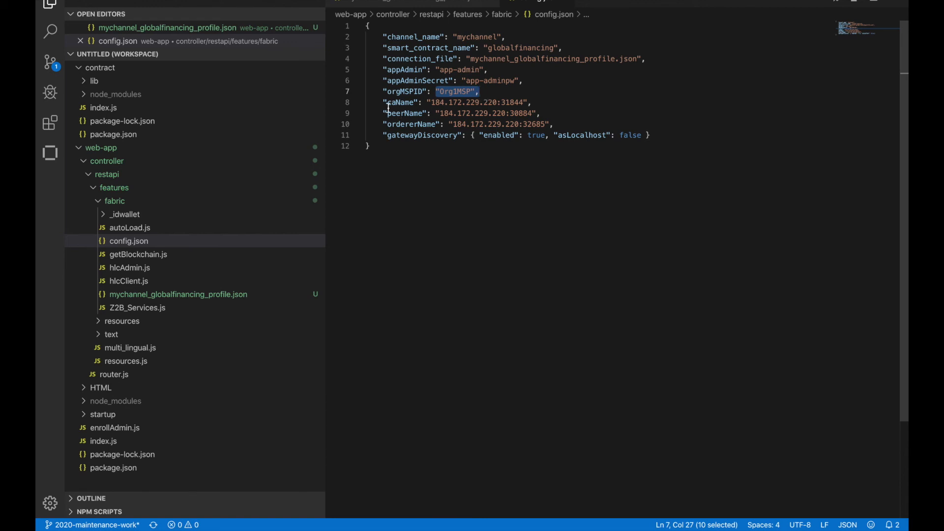
pyautogui.moveTo(383, 103); pyautogui.dragTo(557, 121)
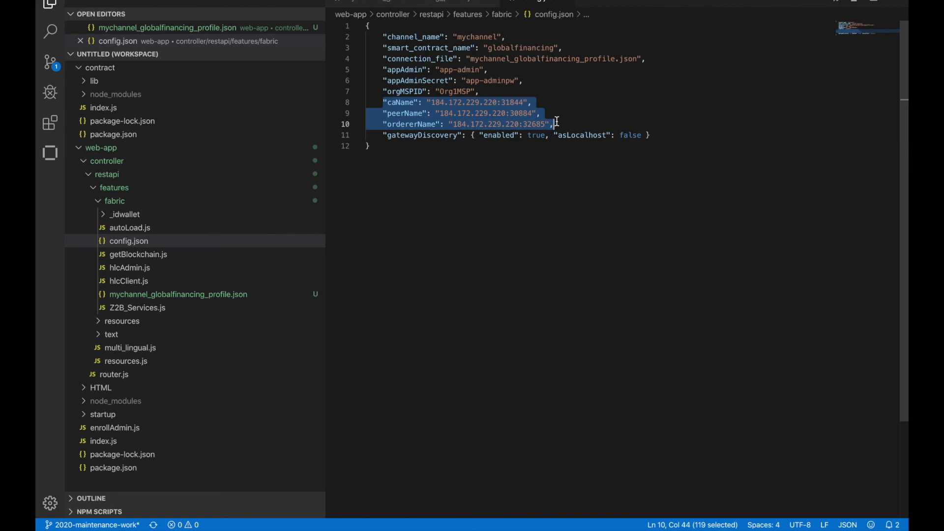
pyautogui.click(452, 103)
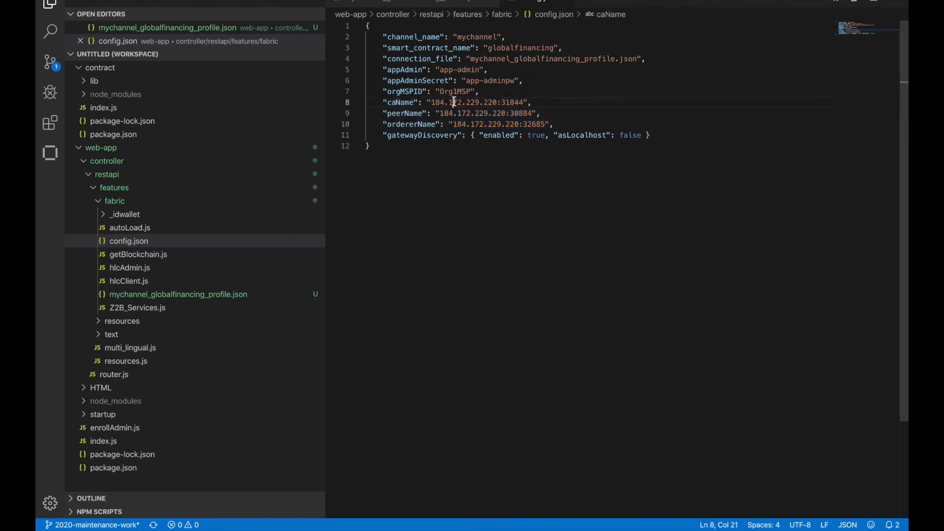
# Copy the certificate authority address from the connection profile and set caName in config.json to 184.173.5.55:30779
pyautogui.click(449, 4)
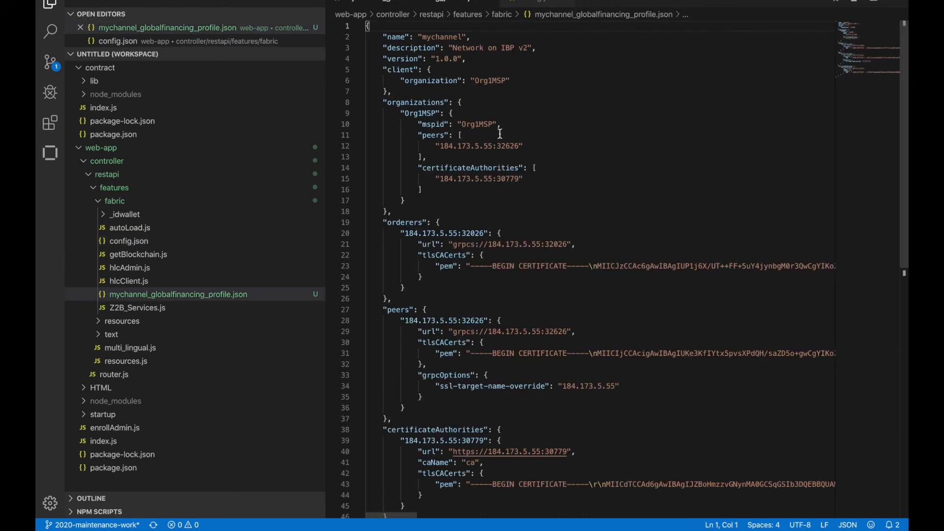
pyautogui.scroll(-5, 413, 295)
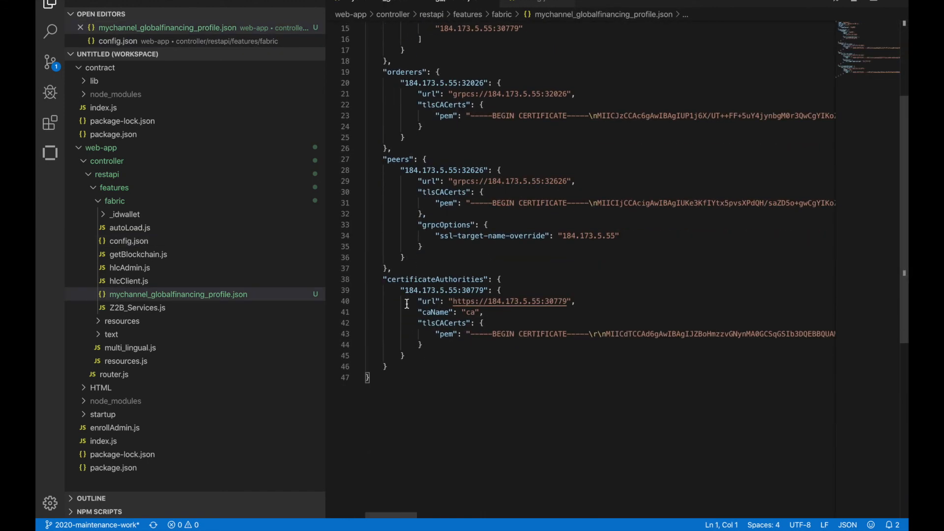
pyautogui.click(440, 280)
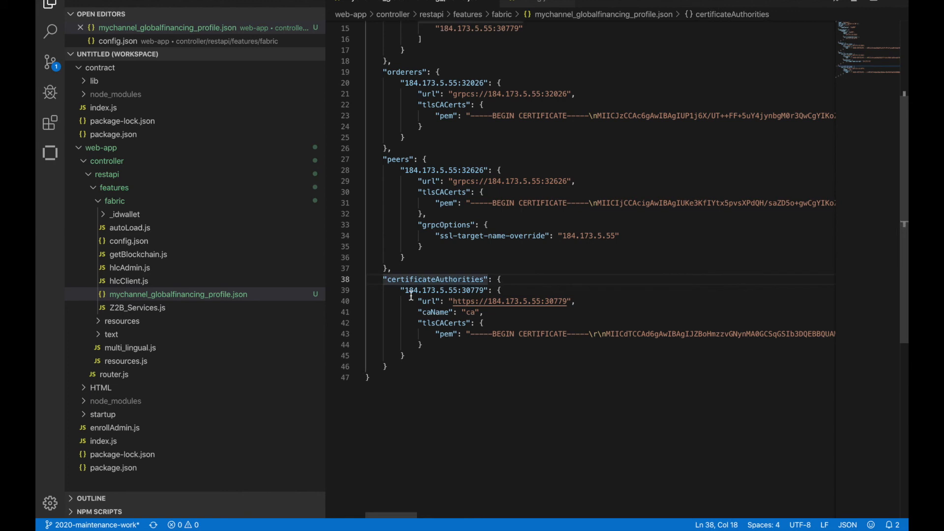
pyautogui.moveTo(404, 291); pyautogui.dragTo(484, 292)
pyautogui.hotkey('ctrl', 'c')
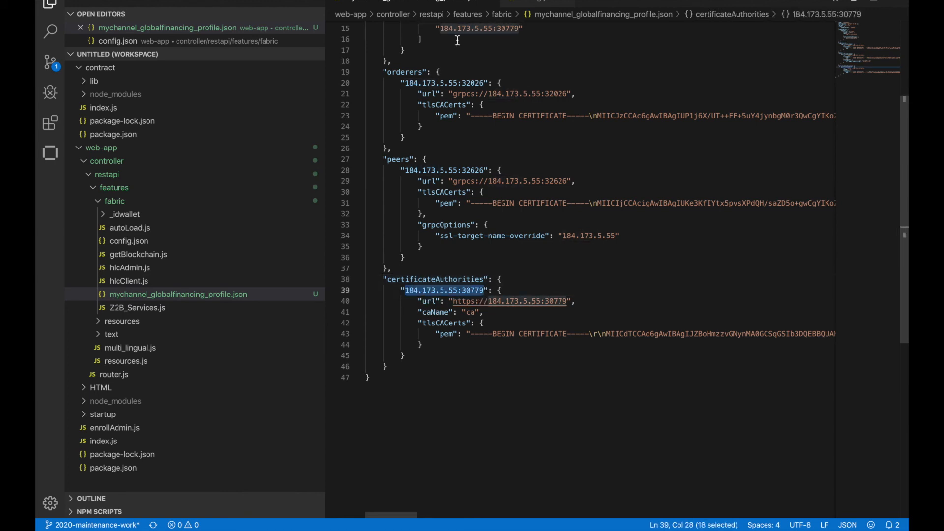
pyautogui.click(517, 7)
pyautogui.moveTo(433, 103); pyautogui.dragTo(524, 103)
pyautogui.hotkey('ctrl', 'v')
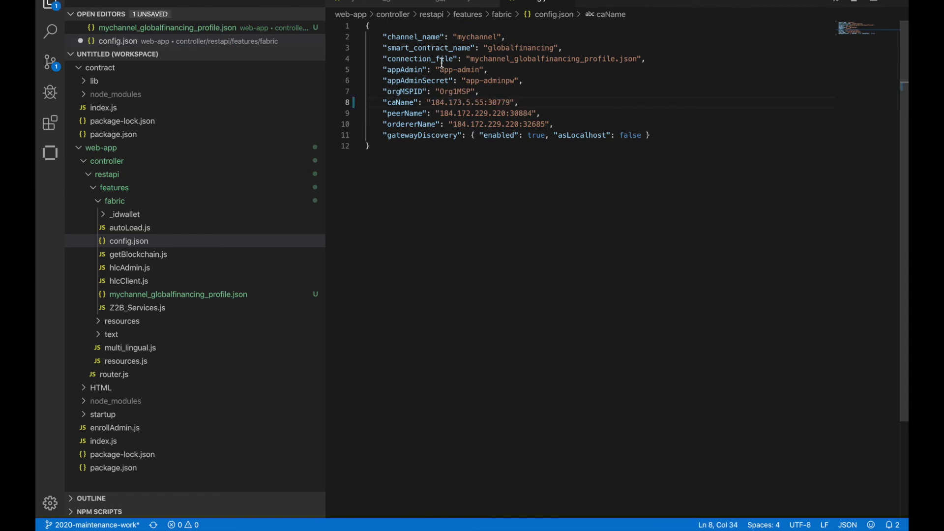
# Copy the peer address from the connection profile and set peerName in config.json to 184.173.5.55:32626
pyautogui.click(452, 5)
pyautogui.moveTo(404, 170); pyautogui.dragTo(485, 168)
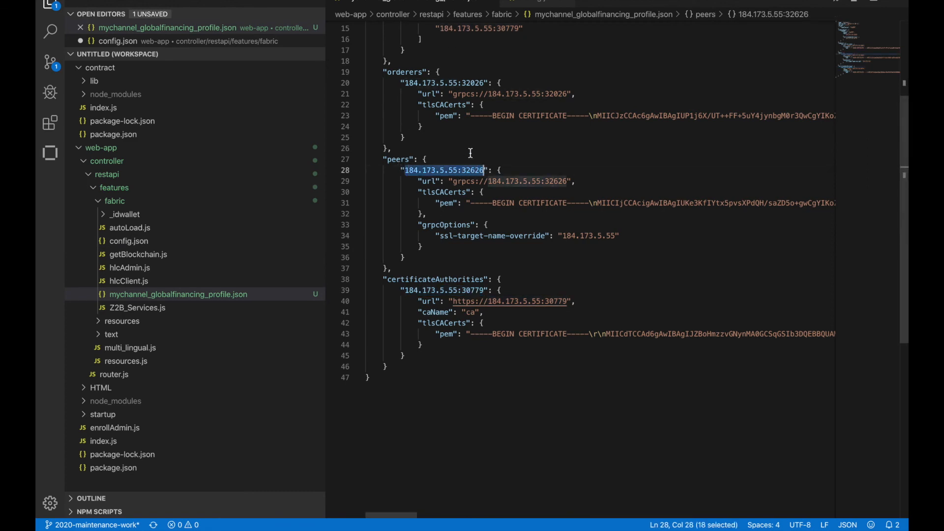
pyautogui.click(533, 5)
pyautogui.moveTo(439, 114); pyautogui.dragTo(533, 112)
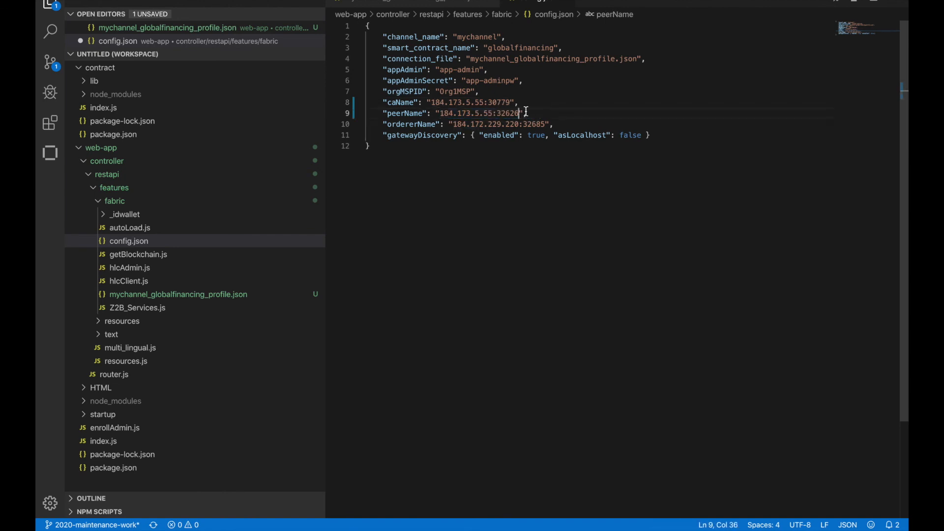
# Copy the orderer address from the connection profile and set ordererName in config.json to 184.173.5.55:32026
pyautogui.click(467, 4)
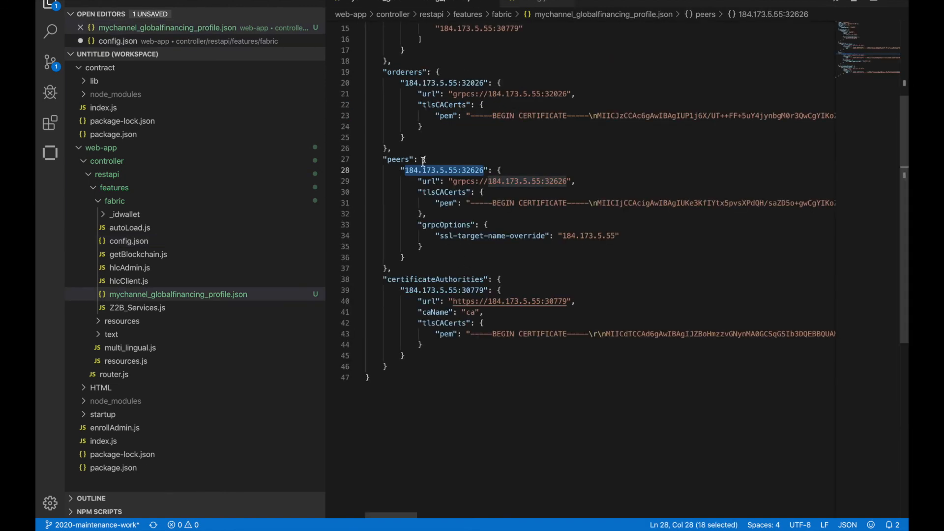
pyautogui.moveTo(405, 83); pyautogui.dragTo(486, 82)
pyautogui.press('super+c')
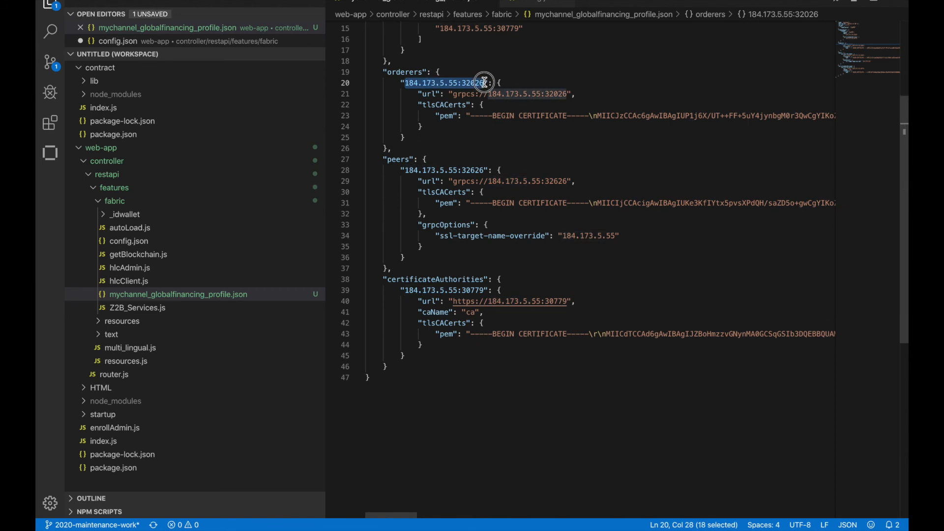
pyautogui.click(532, 3)
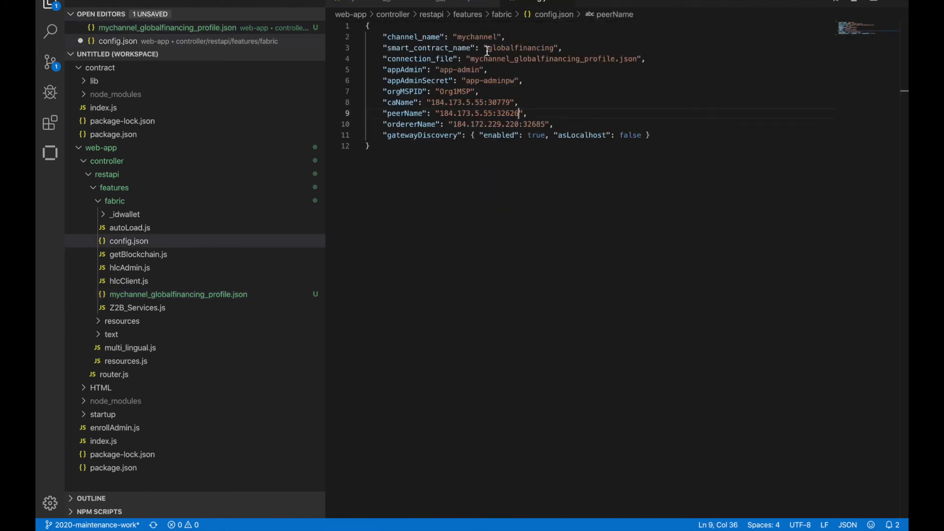
pyautogui.moveTo(454, 124); pyautogui.dragTo(545, 124)
pyautogui.press('super+v')
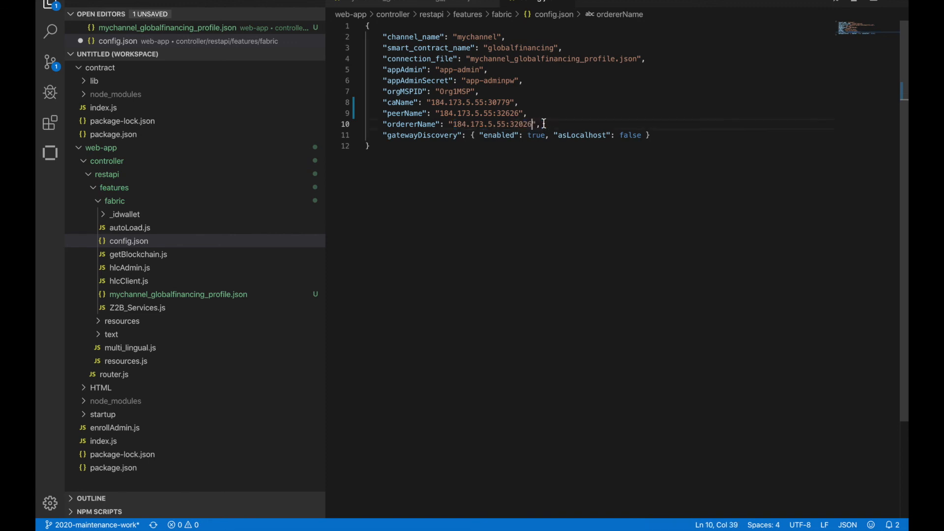
# Check the peer and certificate authority addresses under Org1MSP in the connection profile, and the gatewayDiscovery entry in config.json
pyautogui.click(434, 3)
pyautogui.scroll(5, 456, 108)
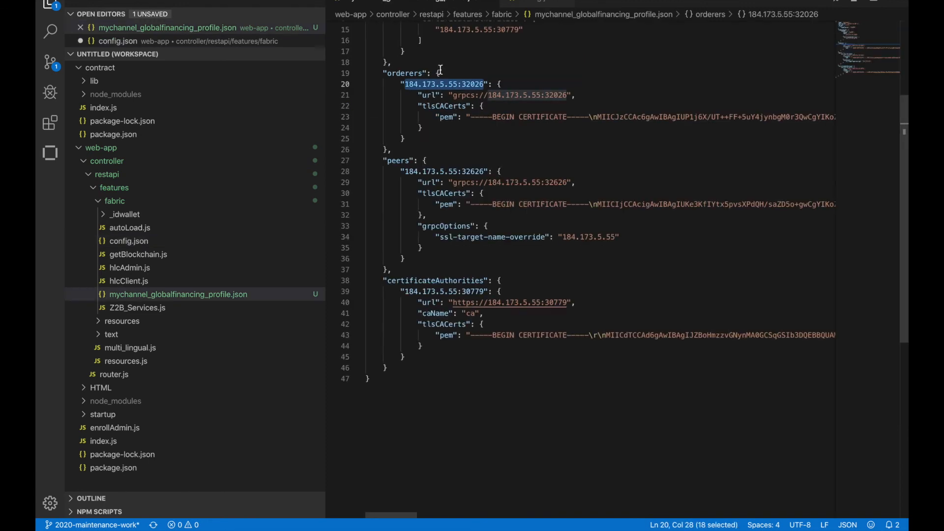
pyautogui.moveTo(440, 146); pyautogui.dragTo(527, 146)
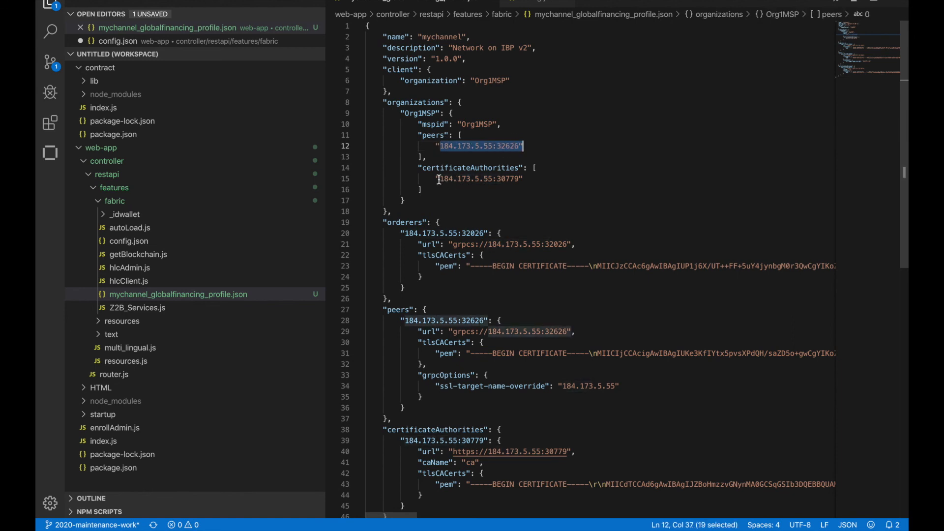
pyautogui.moveTo(436, 179); pyautogui.dragTo(525, 176)
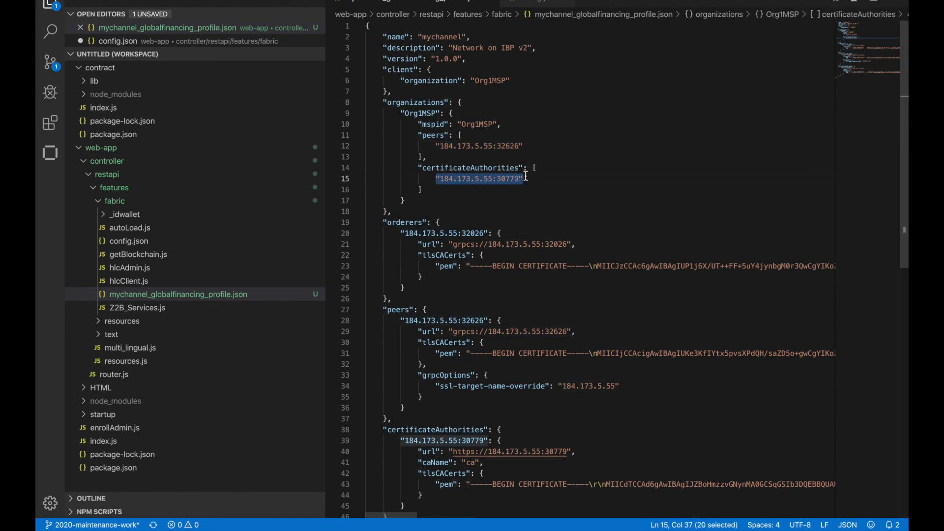
pyautogui.click(526, 1)
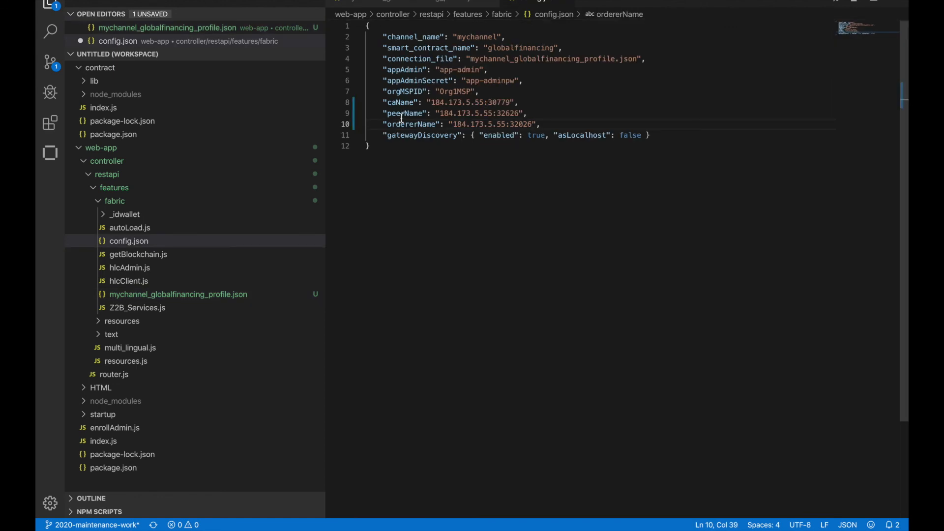
pyautogui.moveTo(388, 138); pyautogui.dragTo(460, 138)
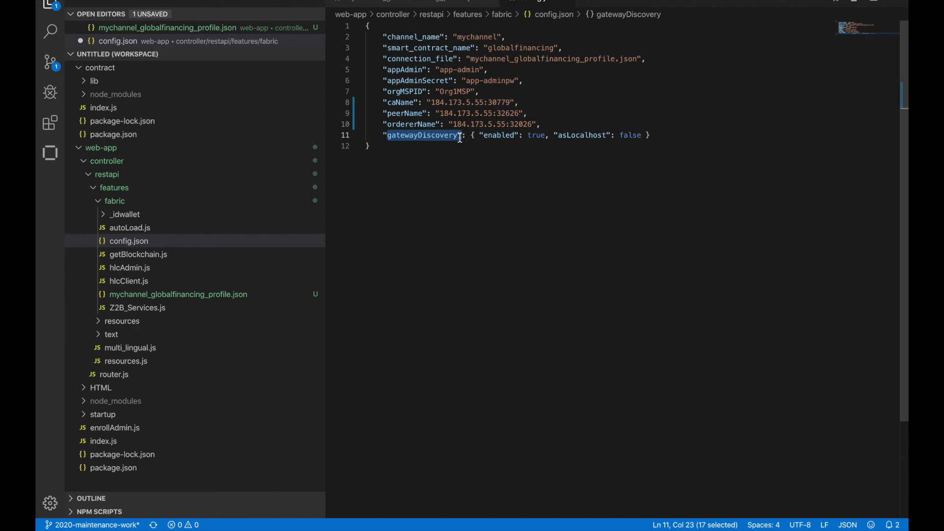
# Review the gatewayDiscovery options in config.json and save the file
pyautogui.moveTo(484, 136); pyautogui.dragTo(649, 135)
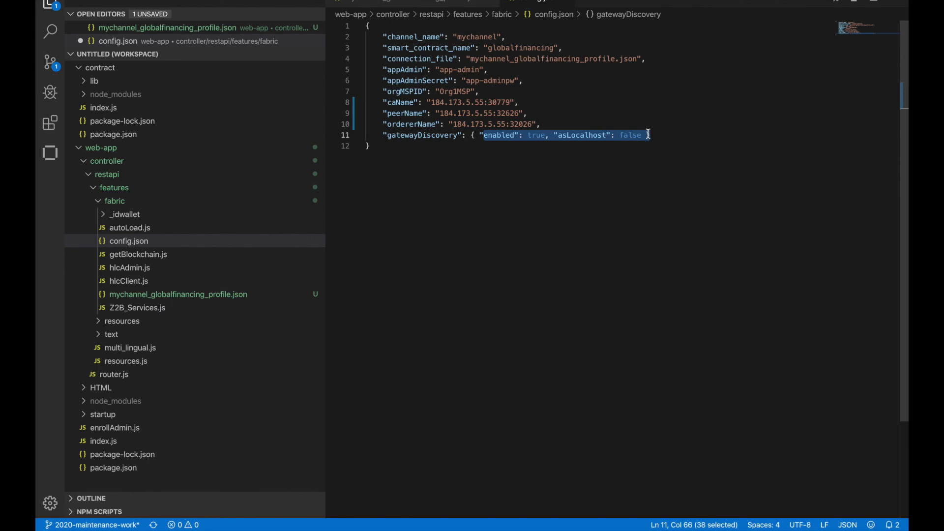
pyautogui.click(628, 164)
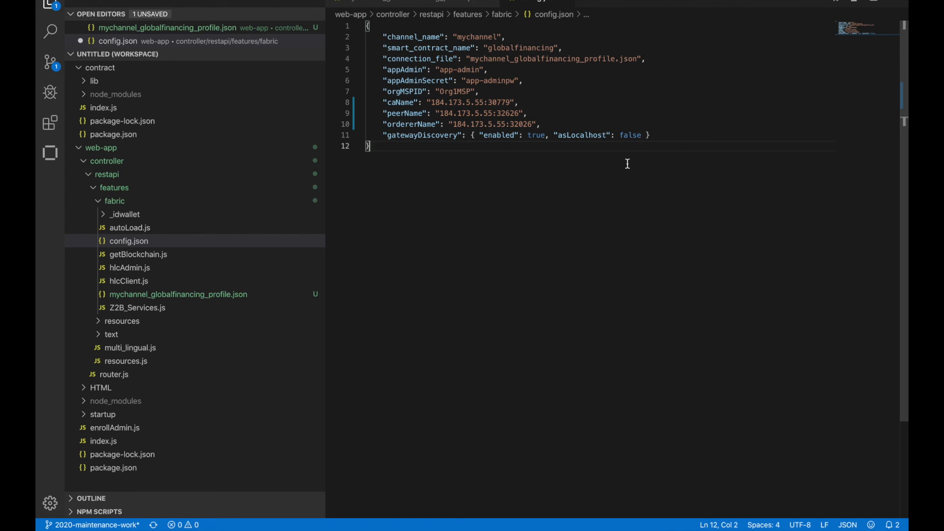
pyautogui.press('super+s')
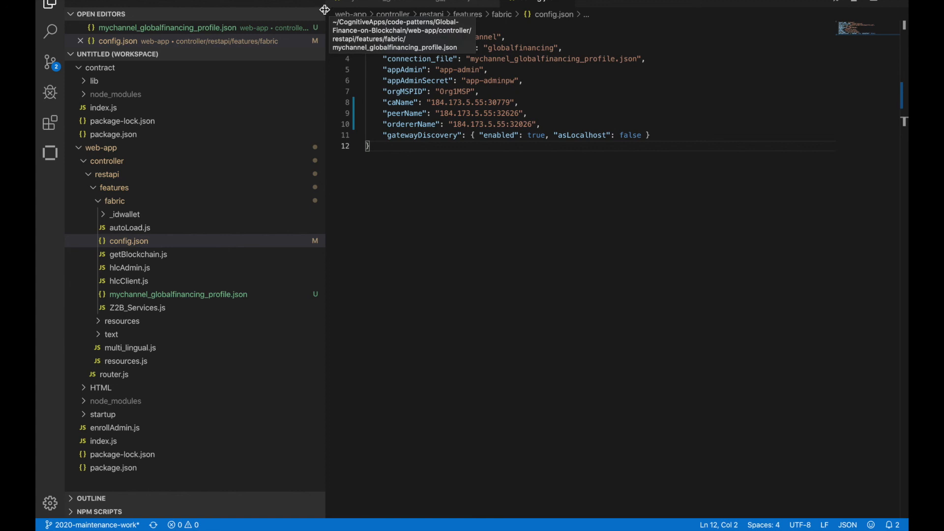
# Open a new terminal in the web-app folder and install the dependencies with npm install
pyautogui.click(308, 0)
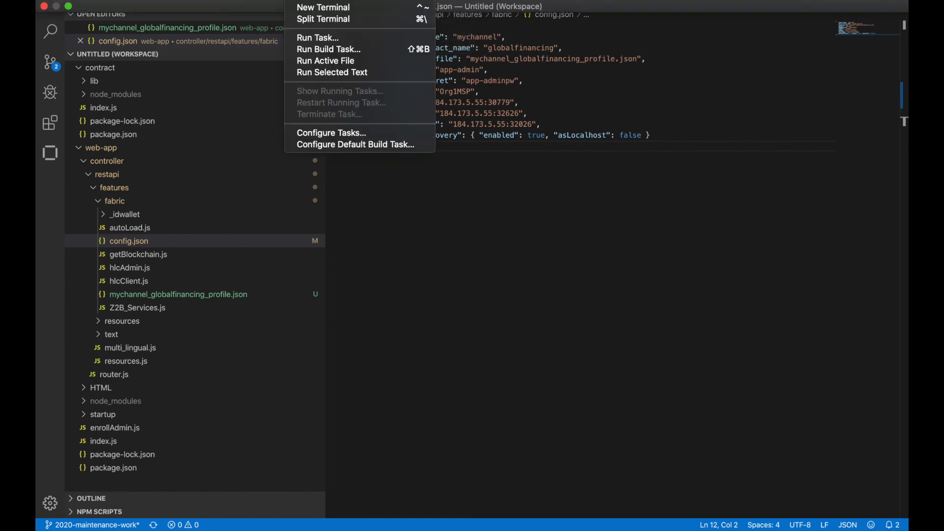
pyautogui.click(314, 10)
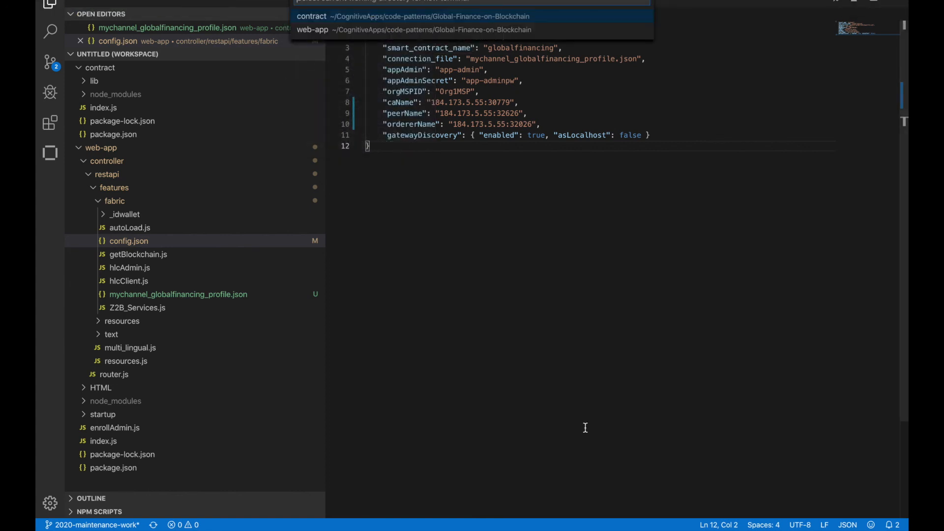
pyautogui.click(320, 29)
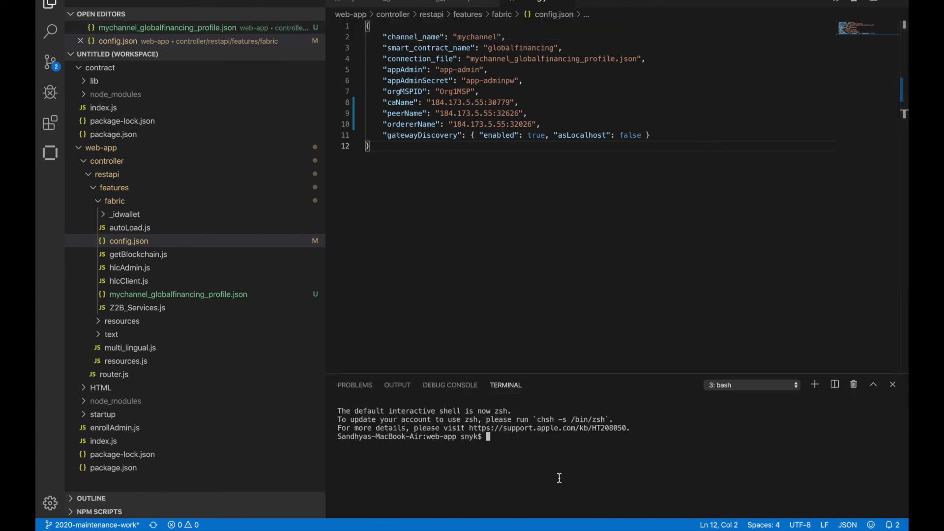
pyautogui.write('npm install')
pyautogui.press('Return')
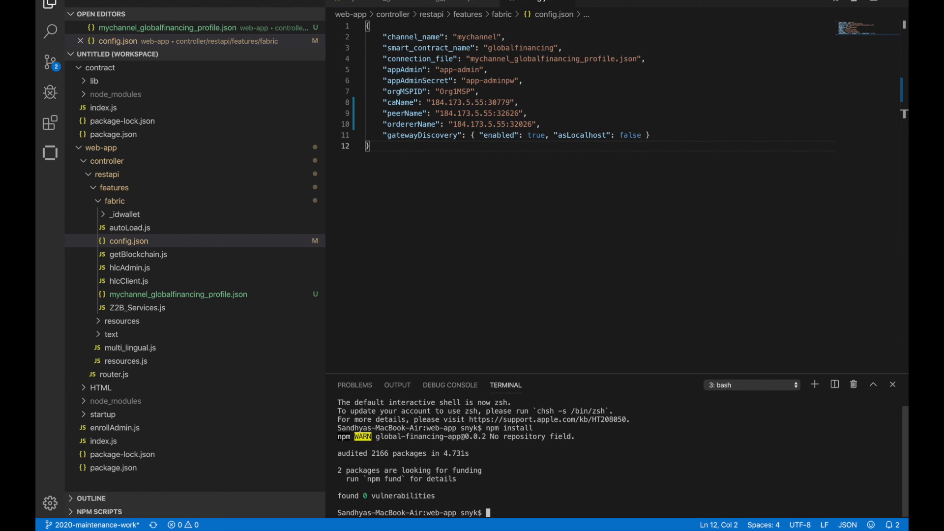
# Enroll the app admin by running node enrollAdmin.js and start the web app with npm start
pyautogui.write('node enrollAdmin.js')
pyautogui.press('Return')
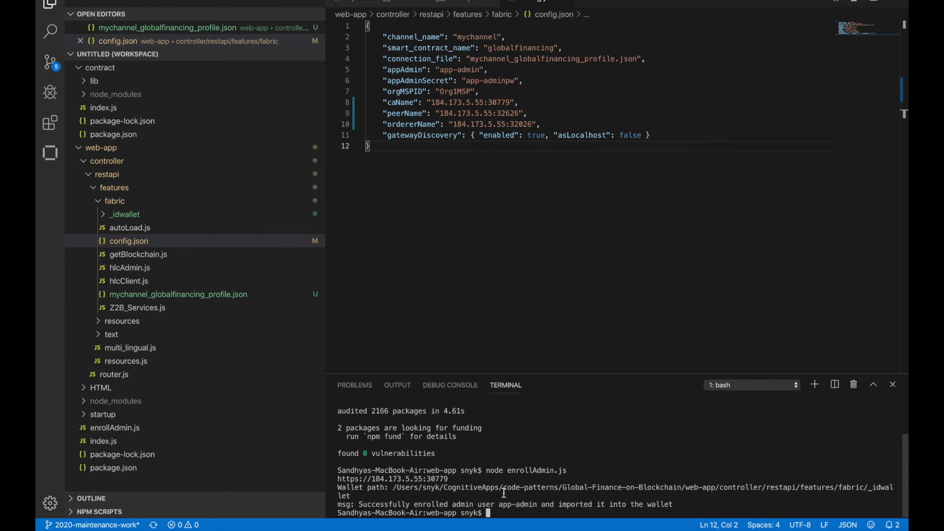
pyautogui.write('npm start')
pyautogui.press('Return')
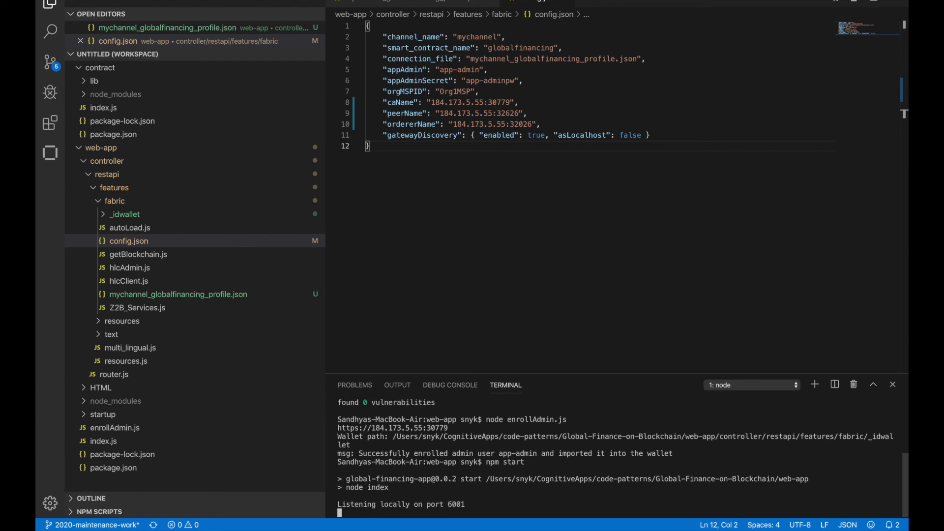
# Switch to Safari and open the locally running Global Finance web app on localhost in a new tab
pyautogui.hotkey('ctrl', 'Up')
pyautogui.click(510, 335)
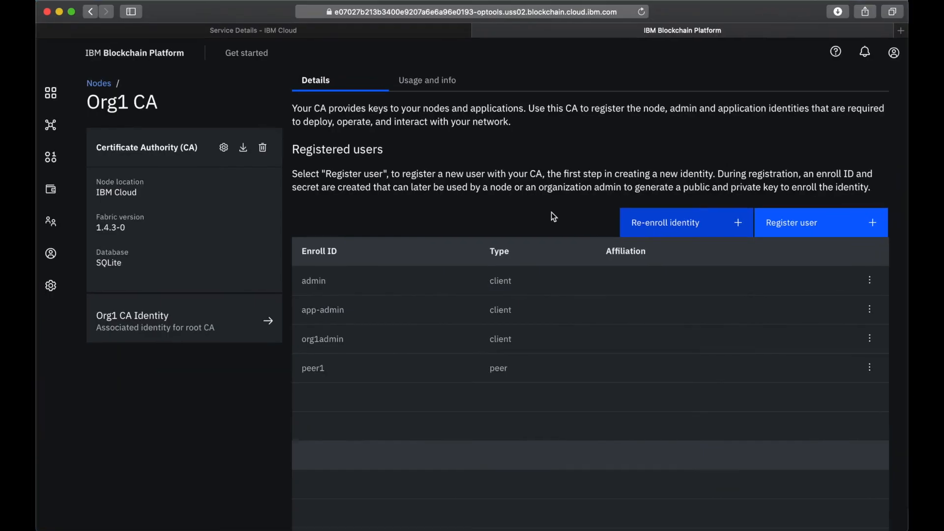
pyautogui.click(901, 30)
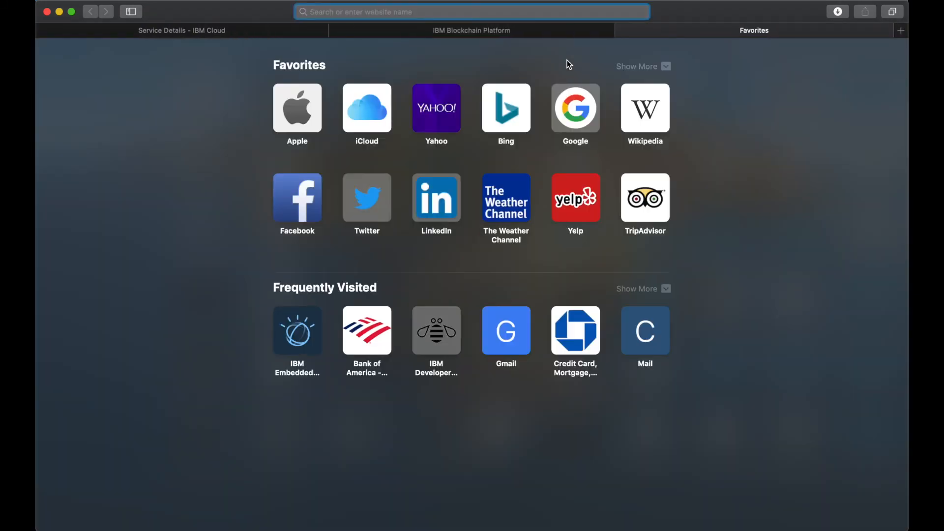
pyautogui.write('localhost')
pyautogui.press('Return')
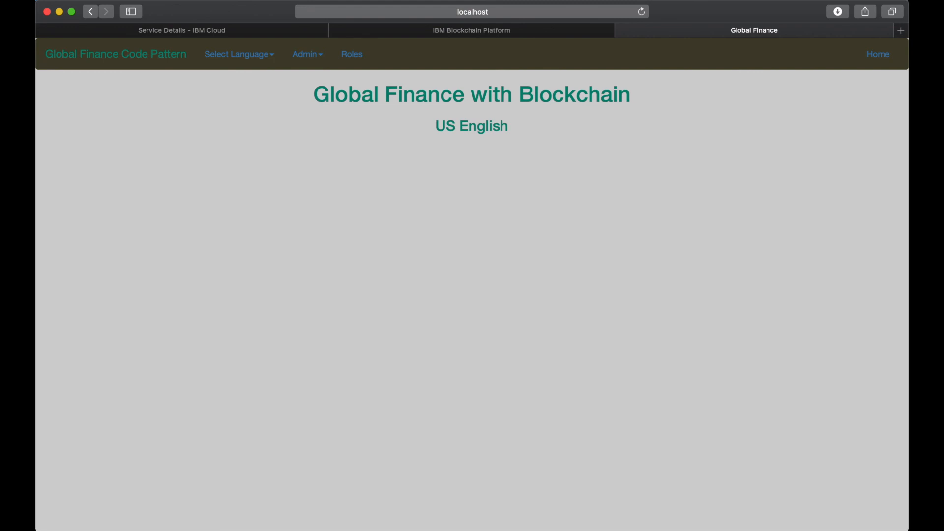
# Preload the network from the web app's admin functions and follow the transaction output in the enlarged Visual Studio Code terminal
pyautogui.click(305, 57)
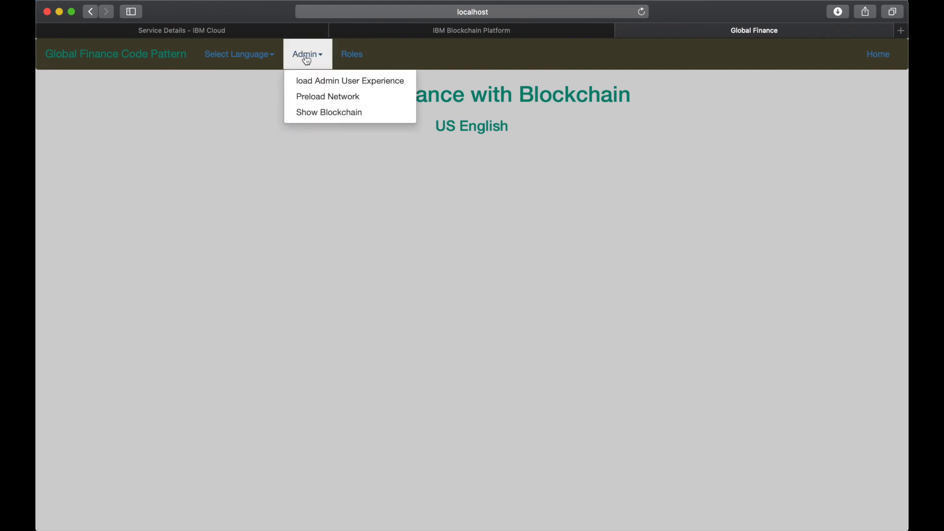
pyautogui.click(334, 100)
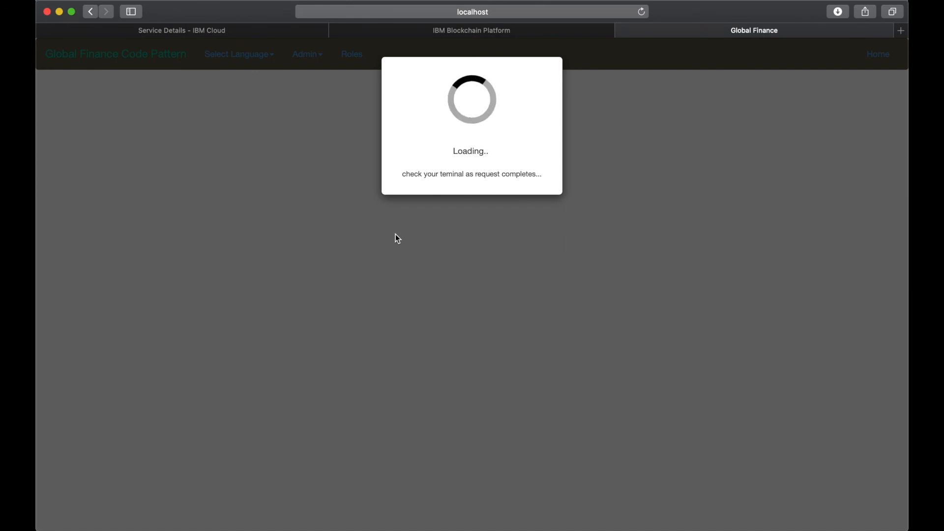
pyautogui.hotkey('ctrl', 'Up')
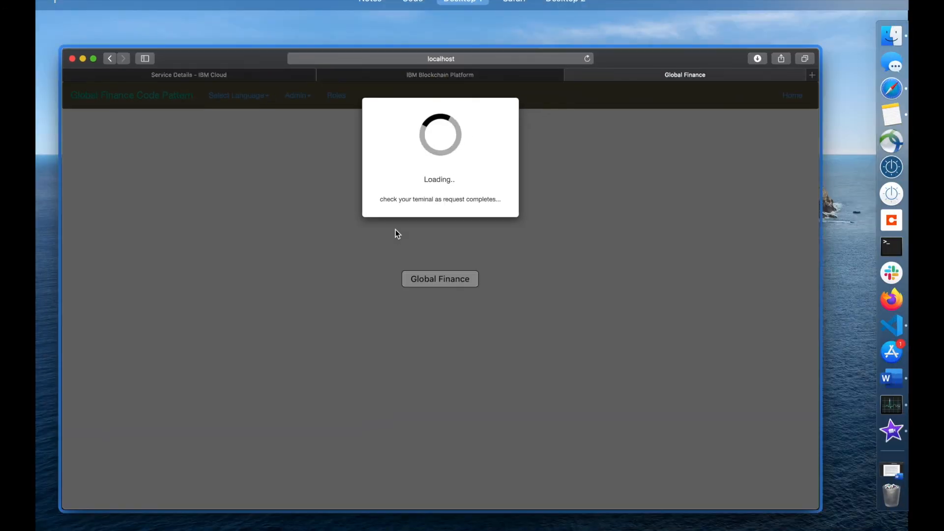
pyautogui.click(451, 156)
pyautogui.click(440, 223)
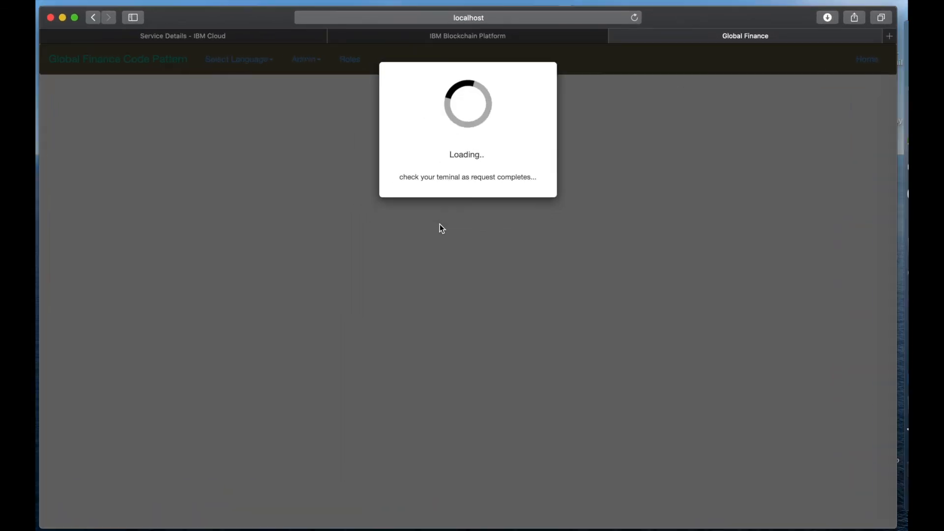
pyautogui.hotkey('ctrl', 'Left')
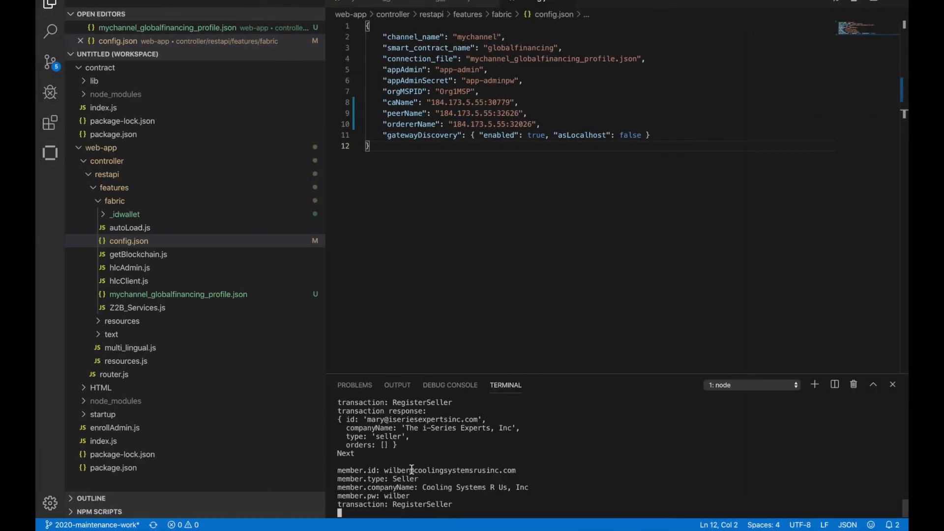
pyautogui.moveTo(571, 374); pyautogui.dragTo(570, 242)
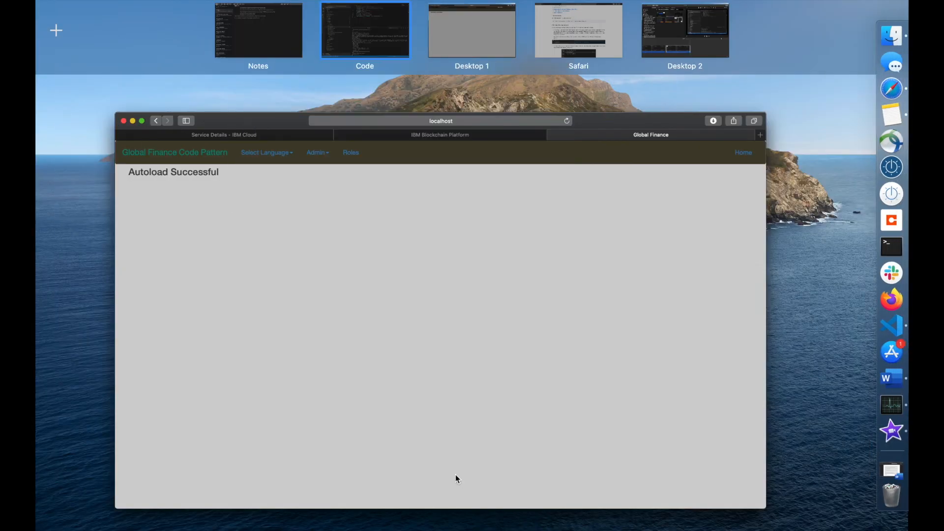
# Return to the web app in Safari, open the combined roles view and display the order status for buyer Software Solutions, Inc
pyautogui.click(401, 307)
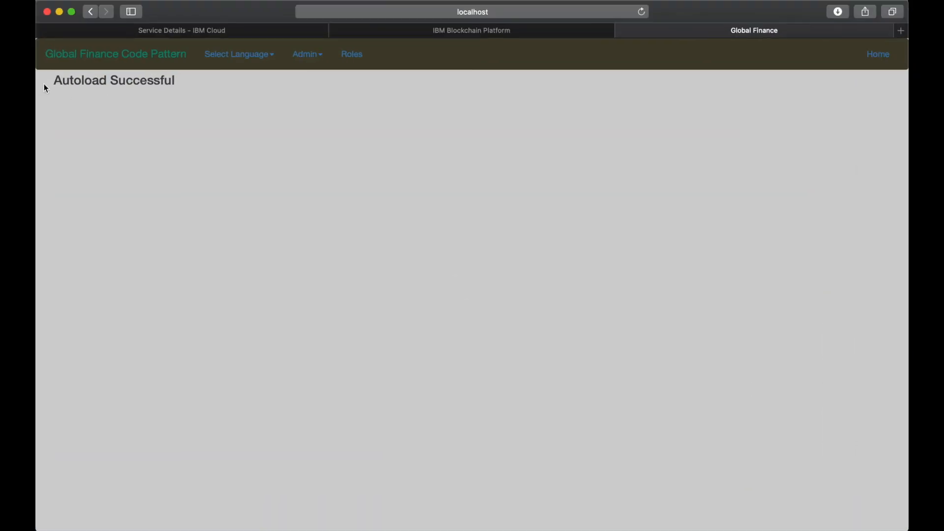
pyautogui.click(353, 59)
pyautogui.click(362, 80)
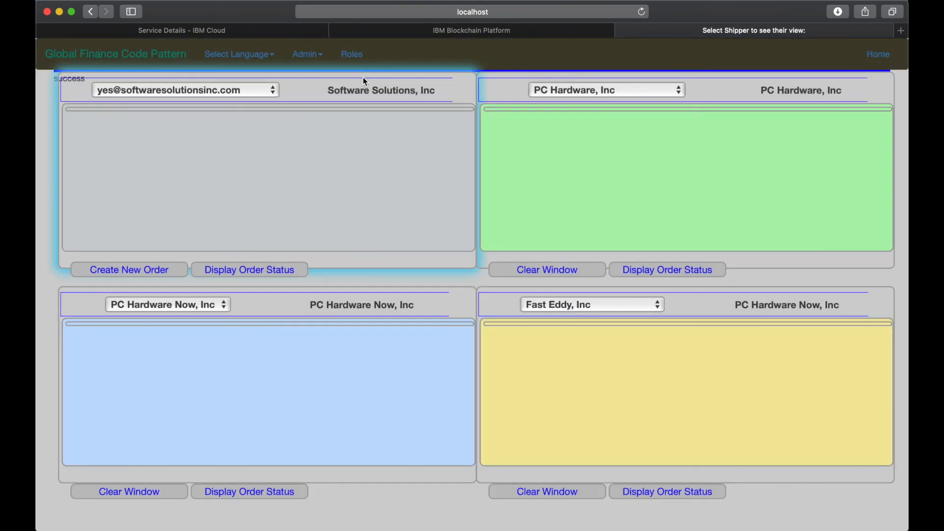
pyautogui.click(254, 271)
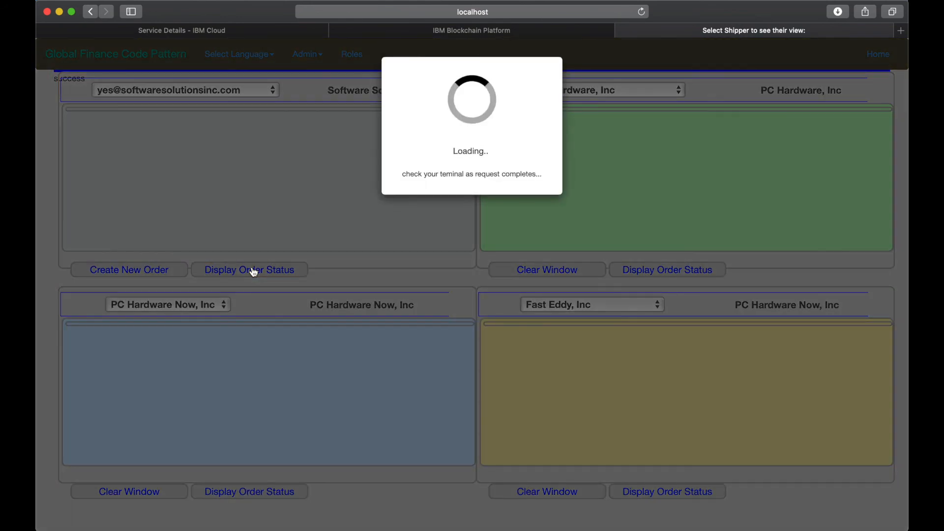